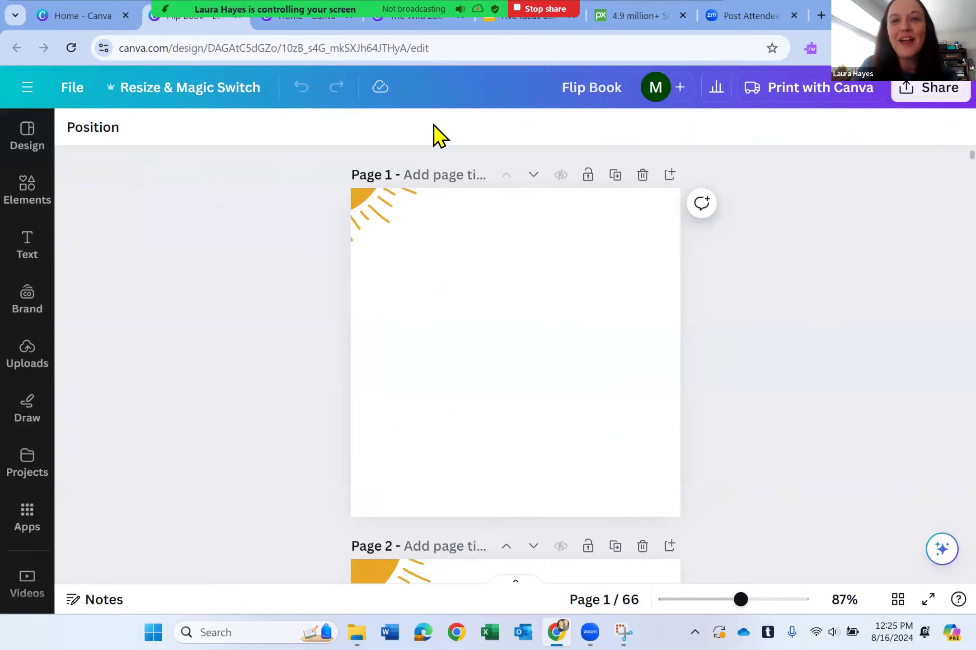
- Open The Wild Zoo design and go past the cover and the welcome text page to the blank page 3
left_click(282, 23)
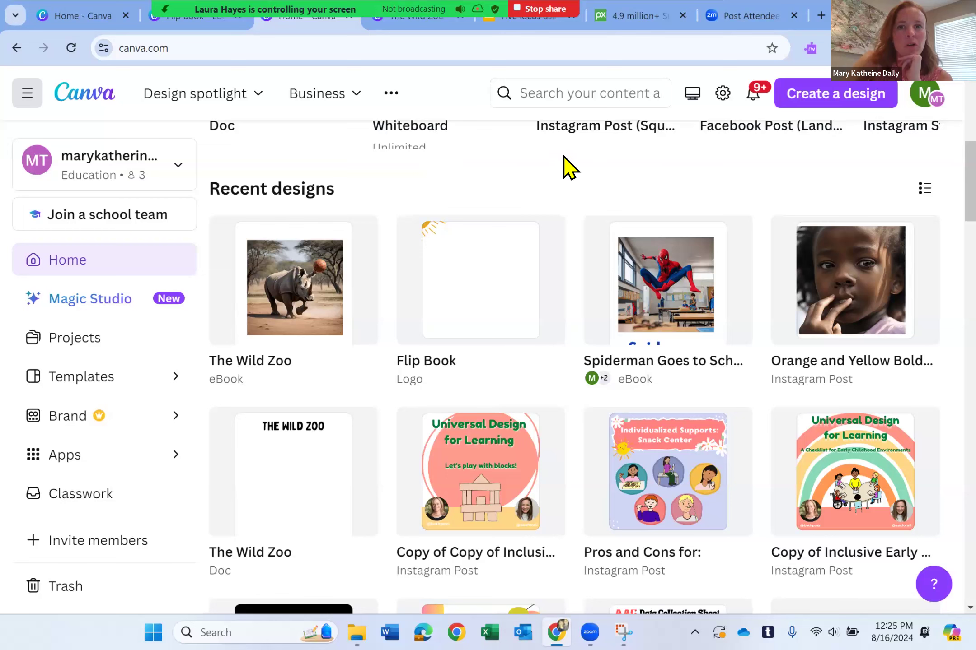
left_click(423, 22)
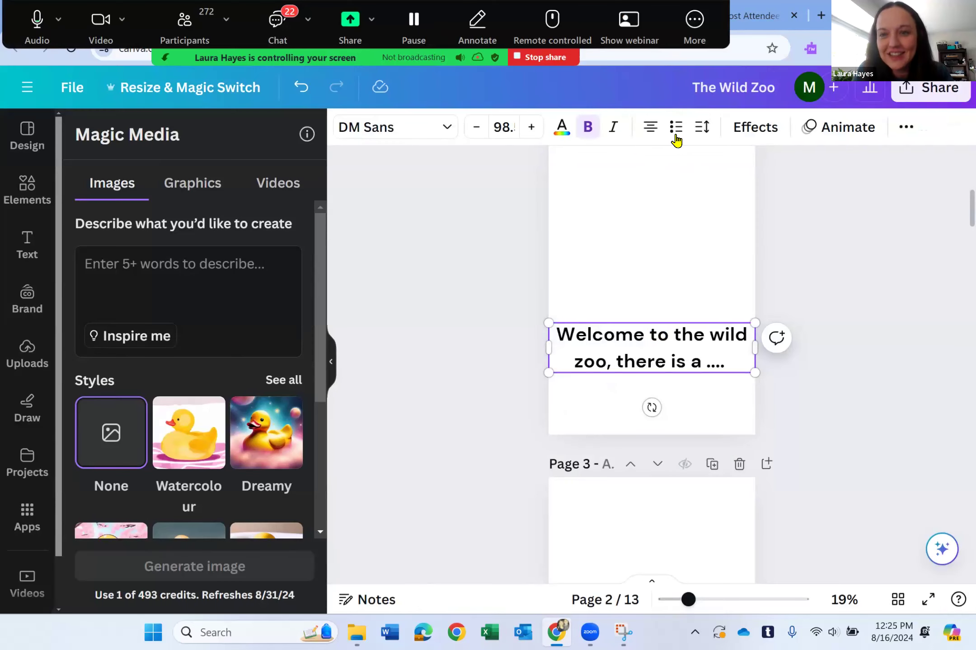
scroll(610, 235, "up", 5)
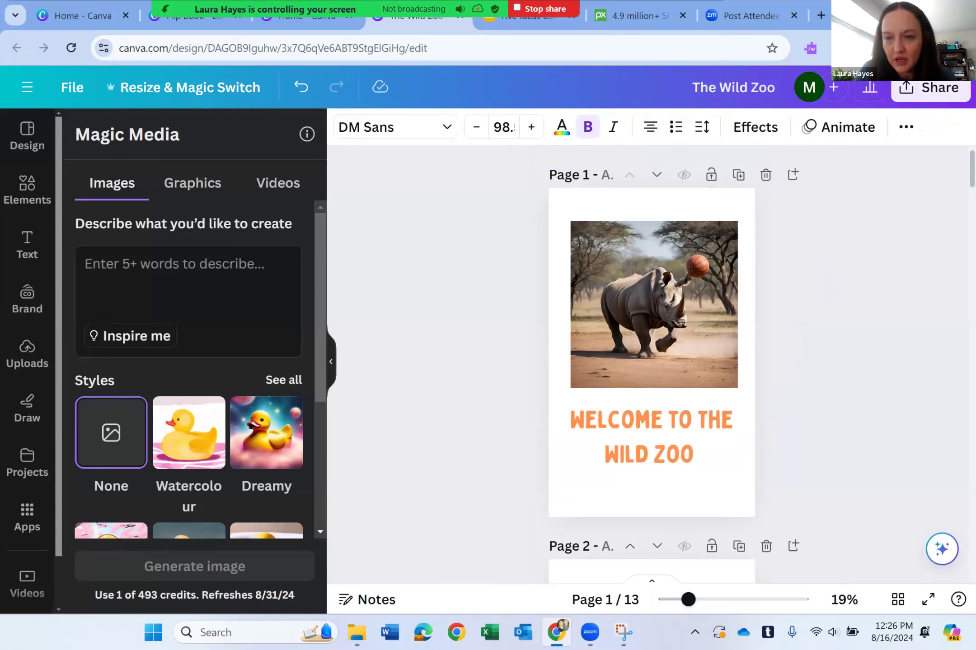
left_click(675, 286)
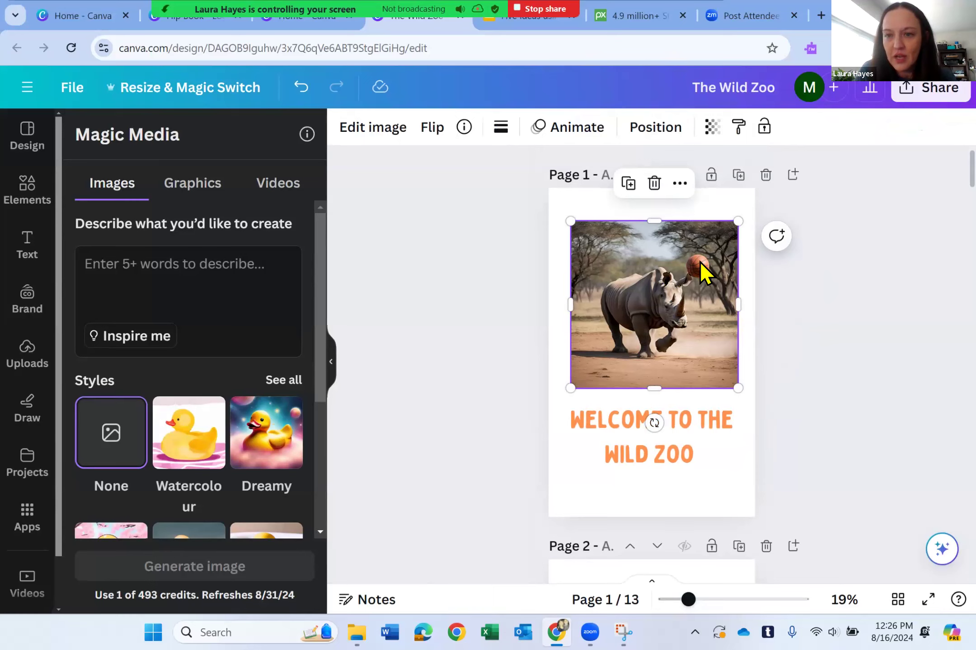
scroll(672, 333, "down", 10)
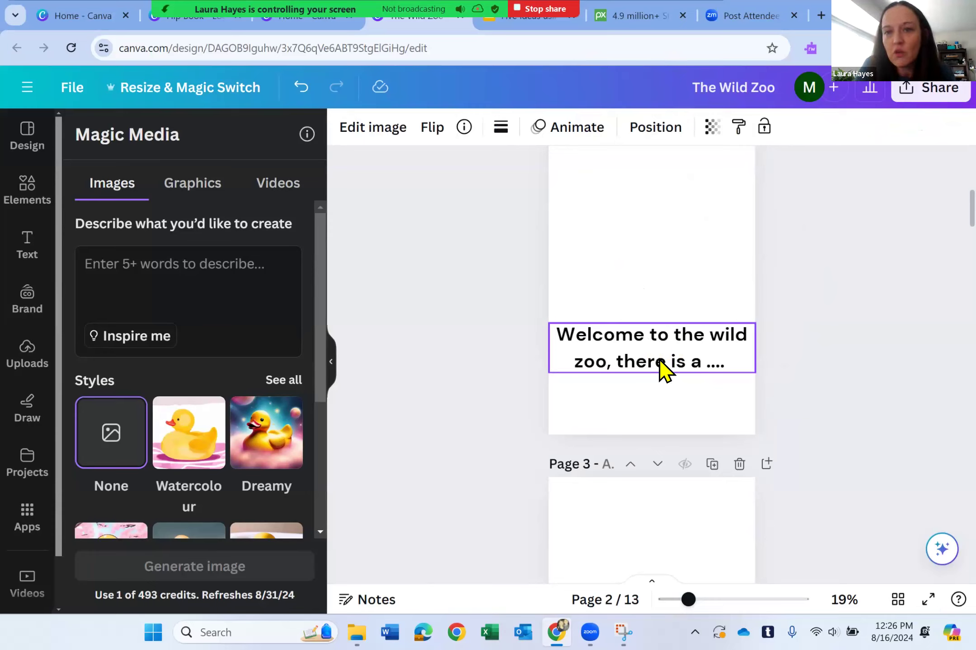
scroll(709, 346, "down", 4)
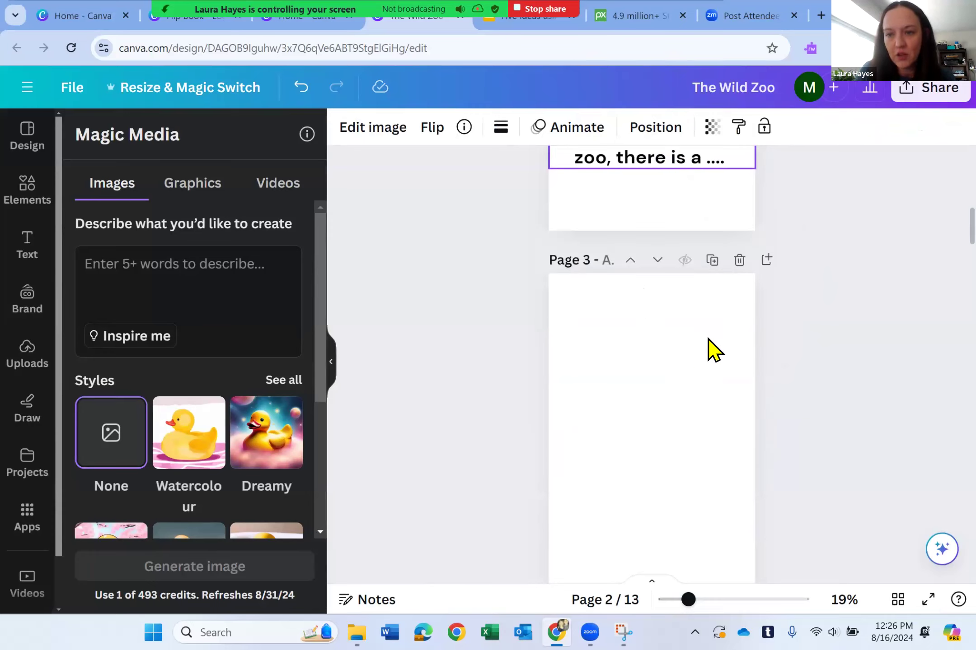
scroll(647, 391, "down", 2)
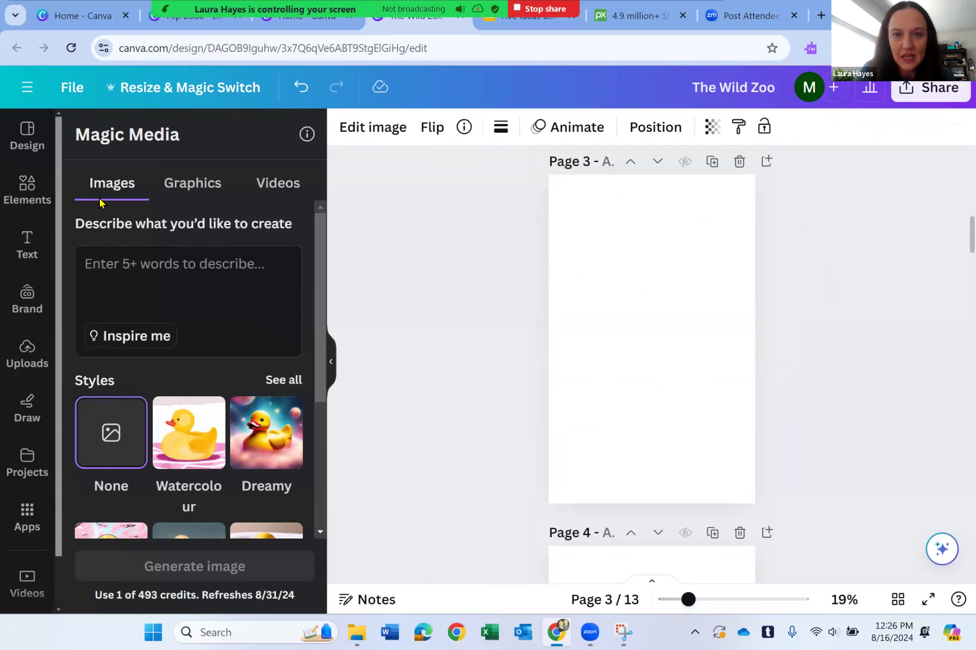
- Start generating a custom image with the AI image generator found among the design elements
left_click(38, 193)
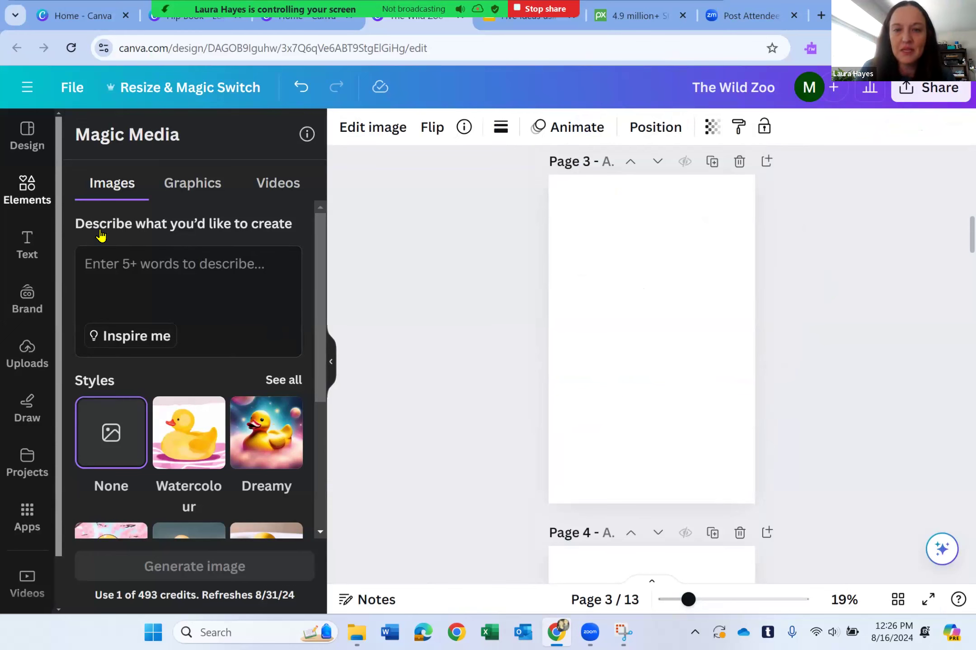
left_click(193, 134)
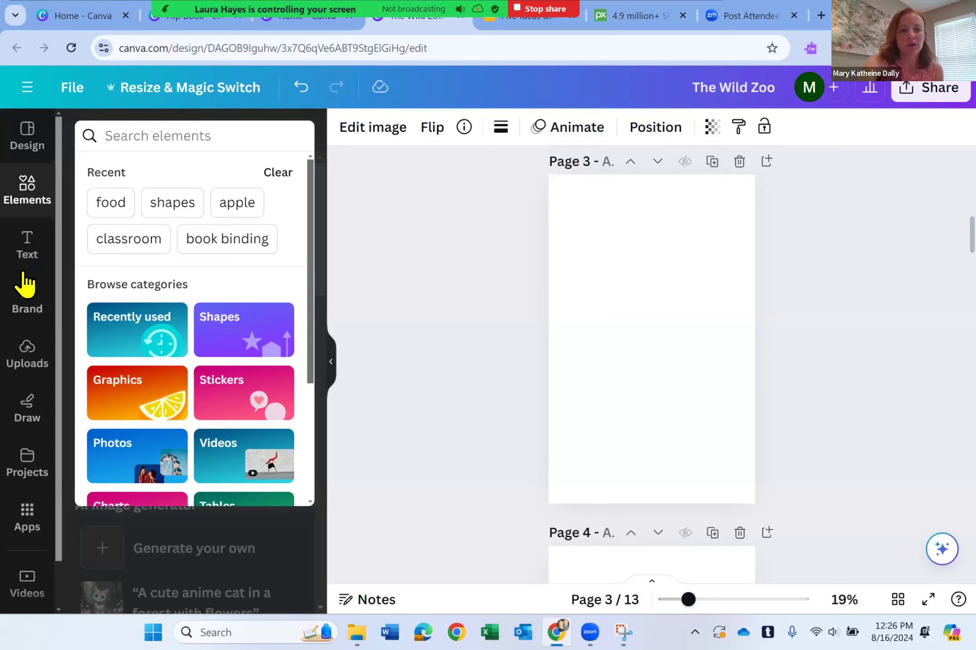
left_click(182, 539)
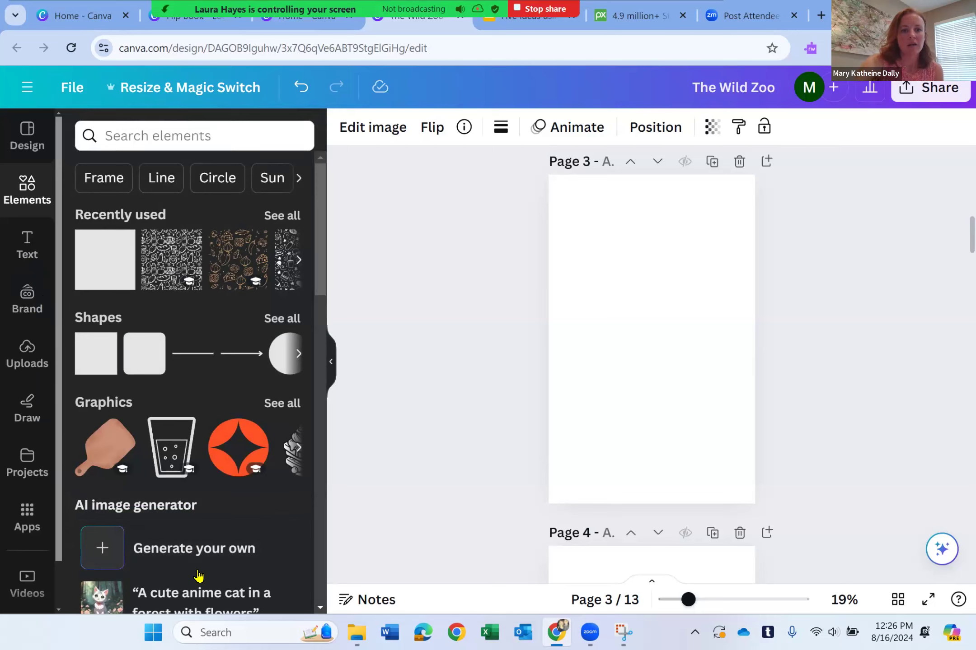
left_click(104, 554)
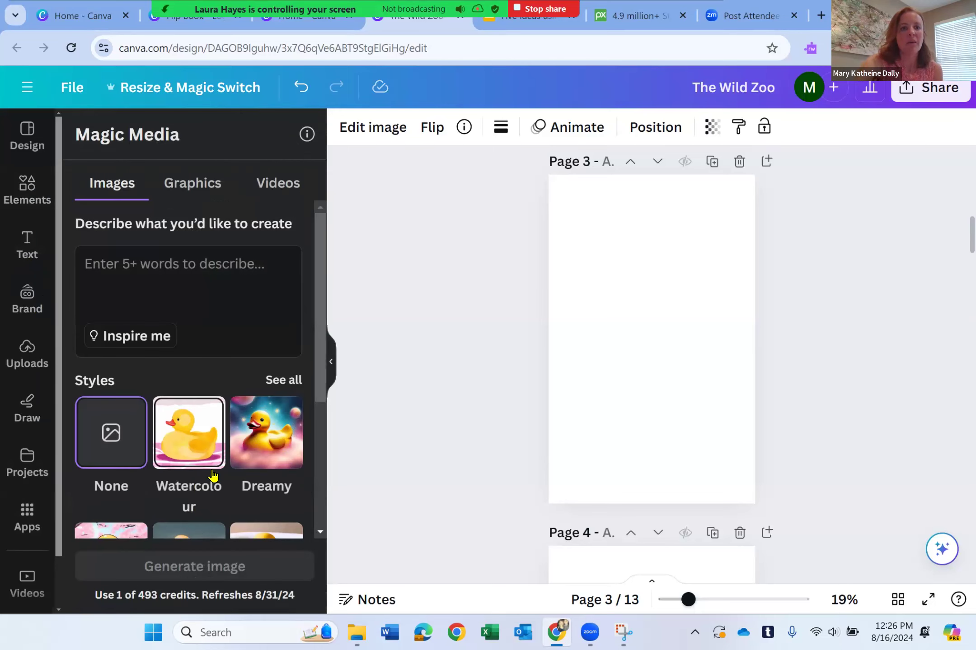
- Generate AI images from the prompt "monkey eating cotton candy" with no style applied
left_click(188, 256)
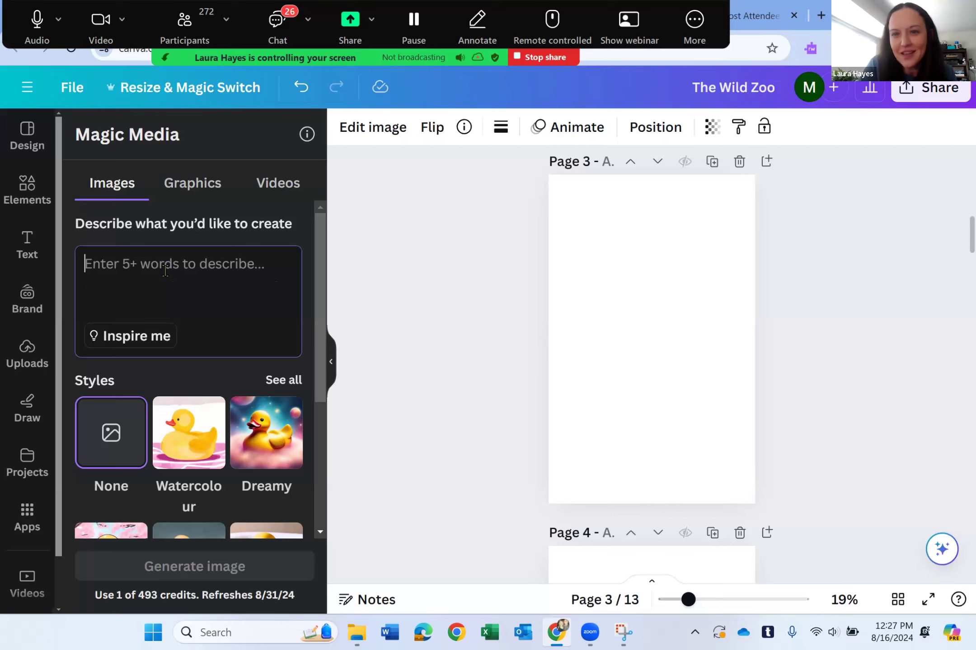
type("m")
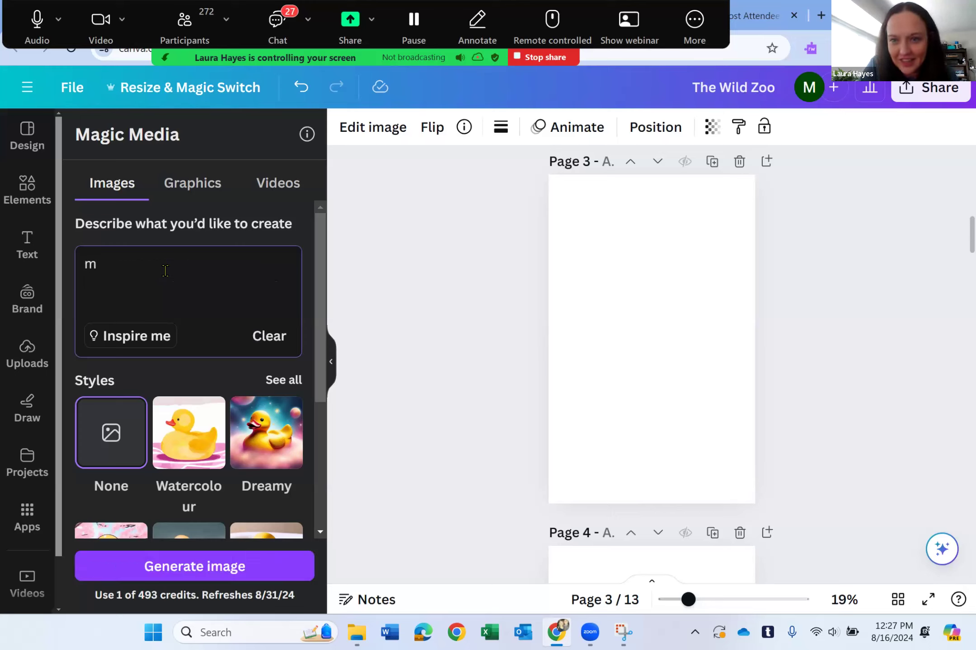
type("ON")
key("BackSpace")
key("BackSpace")
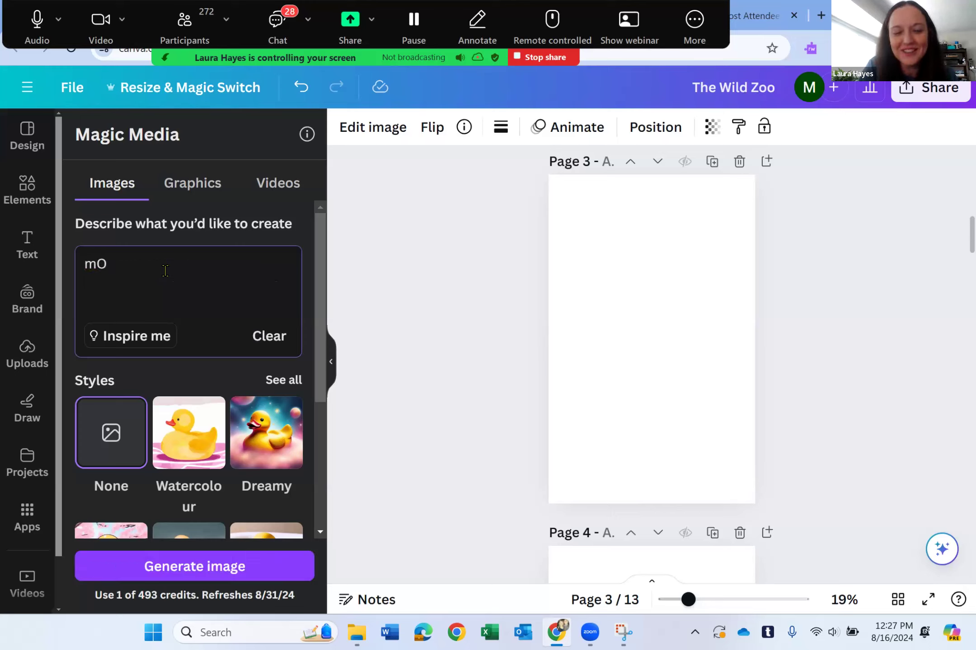
key("BackSpace")
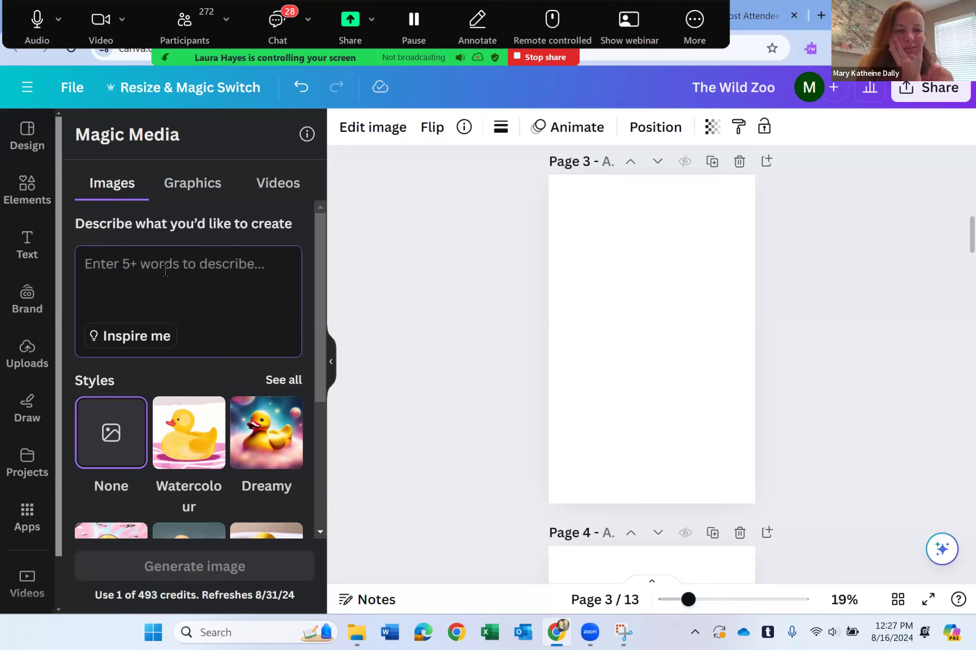
type("monkey ")
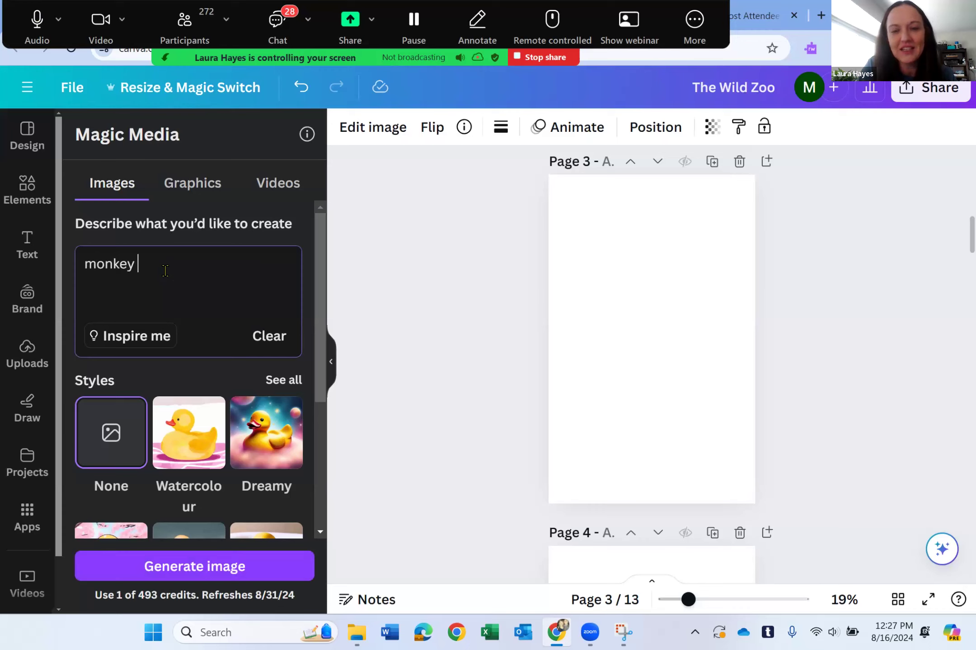
type("eating cotton candy")
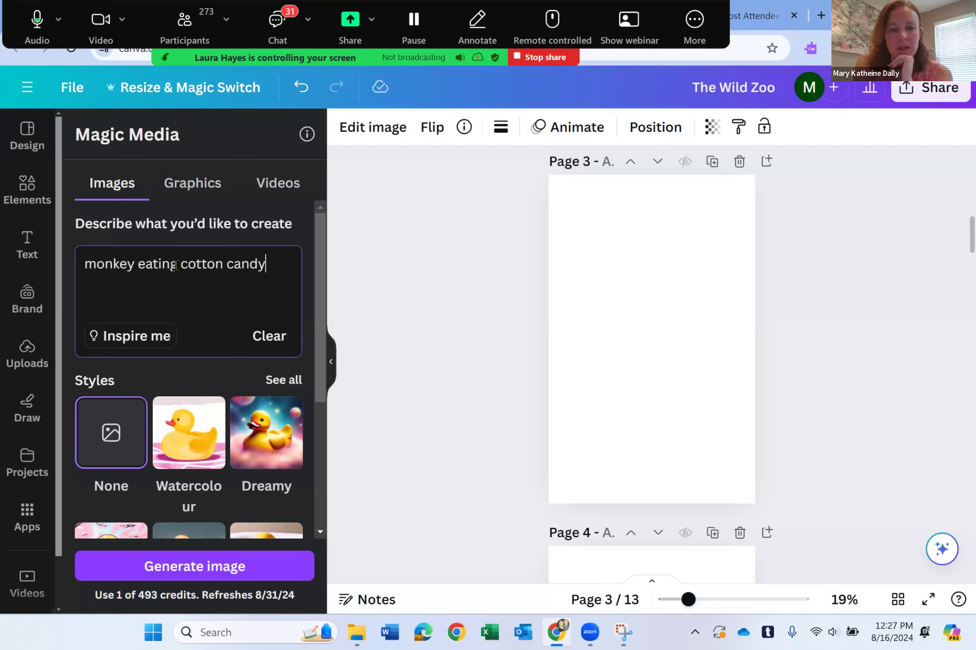
left_click(194, 571)
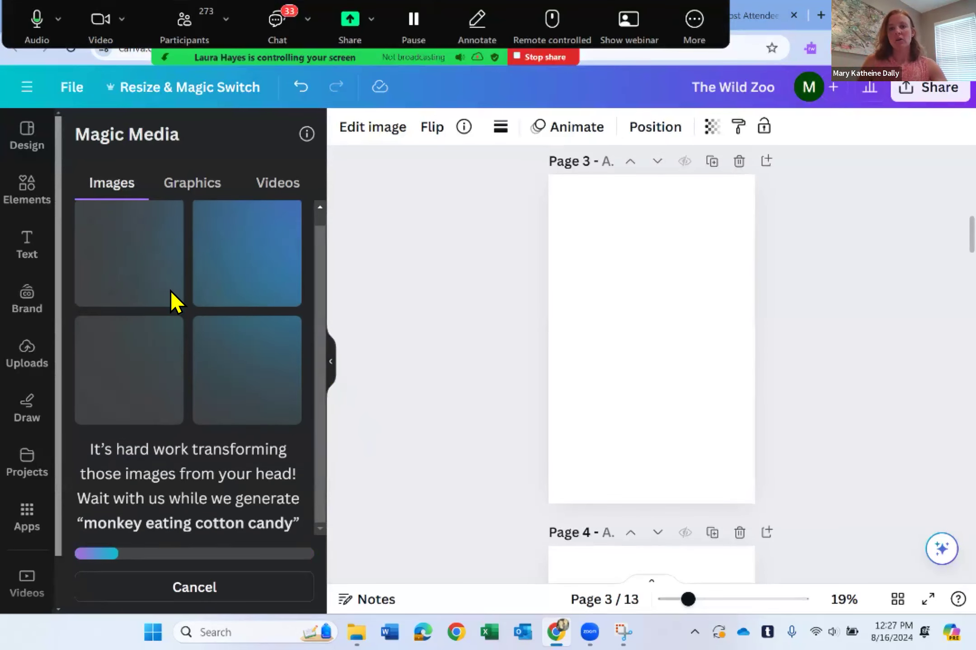
scroll(172, 296, "up", 1)
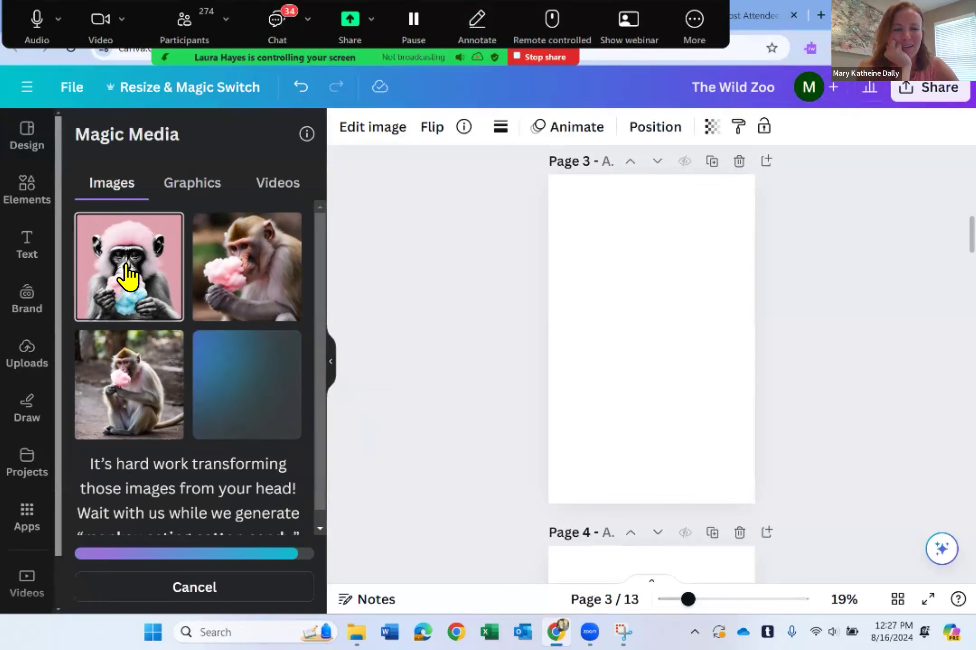
- Place the pink-haired monkey image on page 3, enlarge it to most of the page width and position it in the upper half
left_click_drag(127, 276, 602, 259)
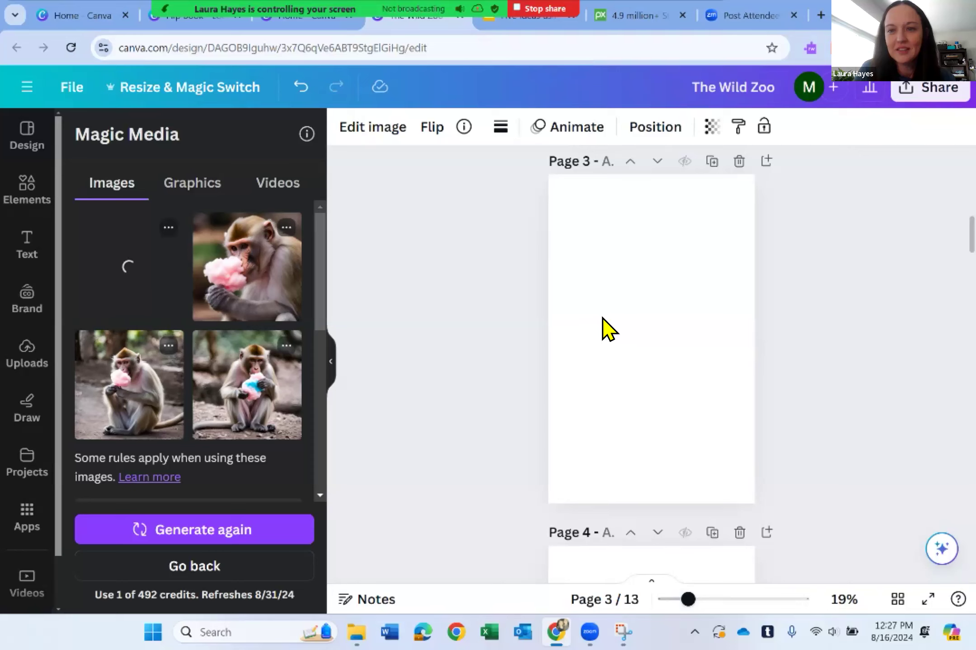
left_click_drag(669, 321, 744, 380)
left_click_drag(641, 309, 677, 317)
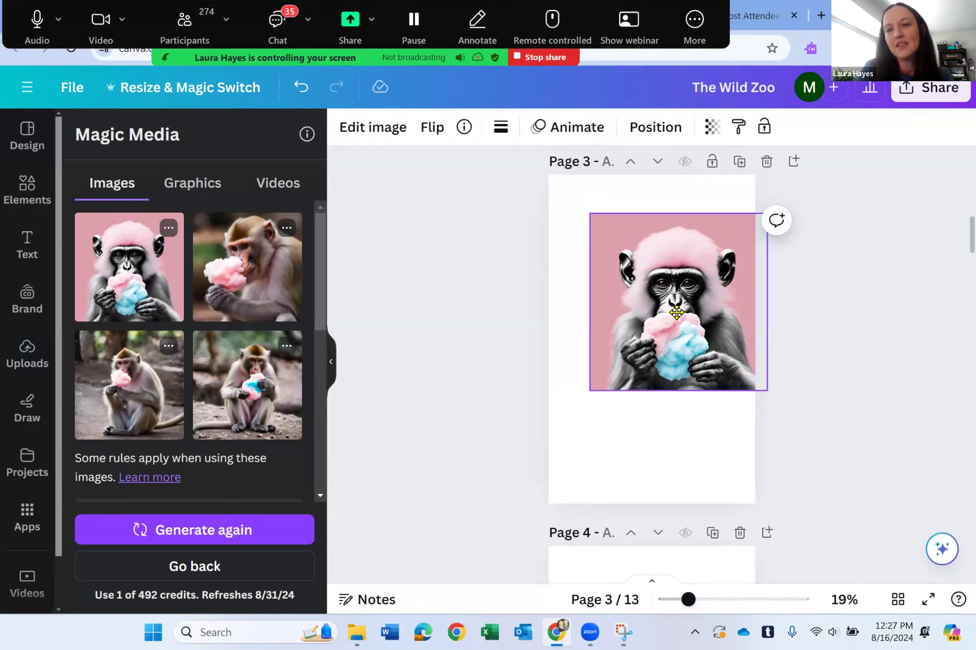
left_click_drag(620, 285, 672, 318)
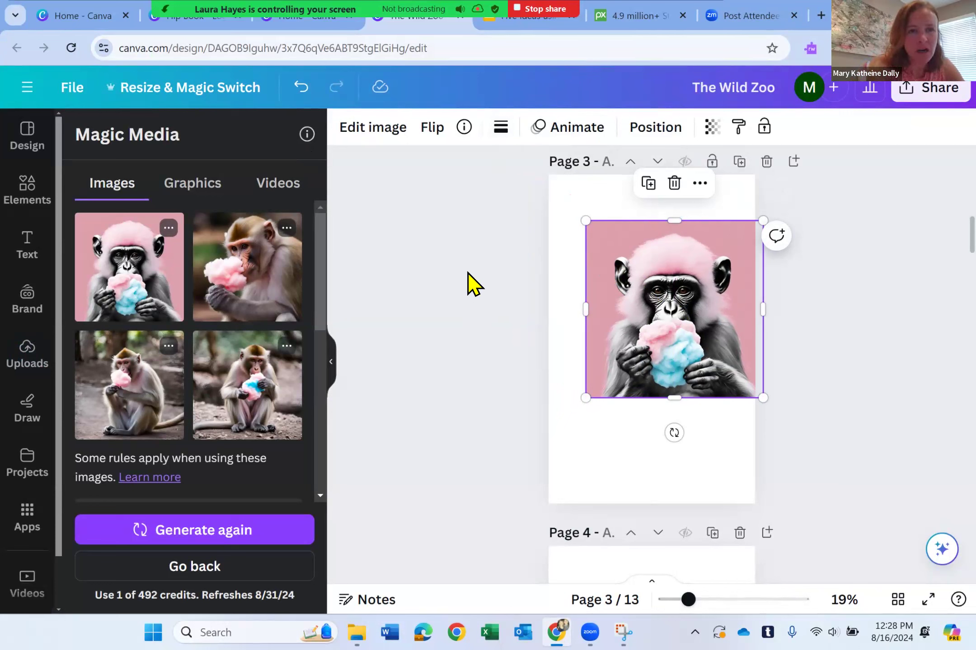
- Generate more AI images like the pink-haired monkey with cotton candy
left_click(700, 184)
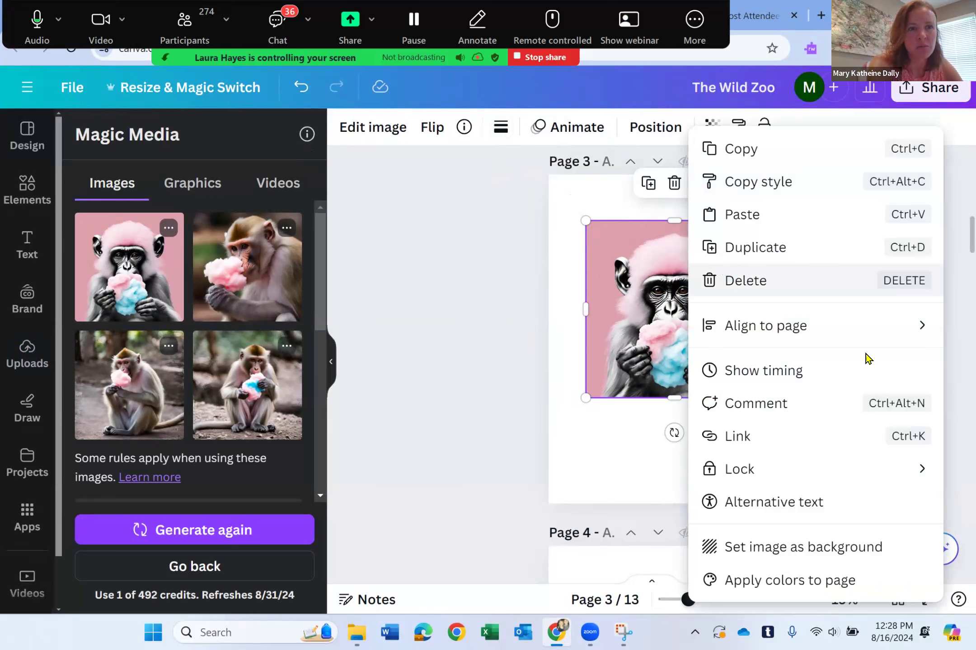
left_click(370, 251)
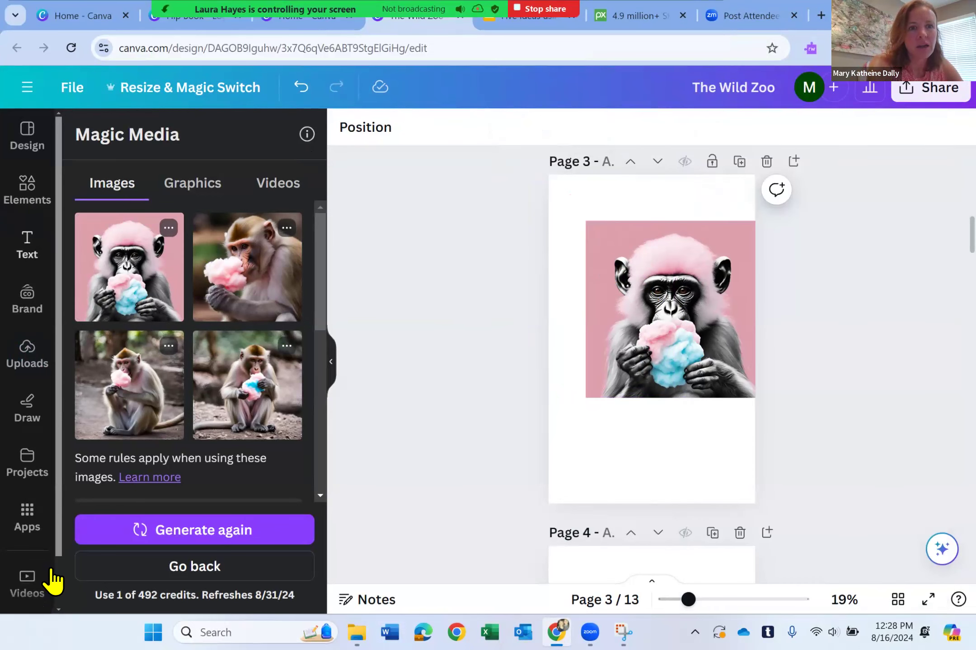
left_click(169, 227)
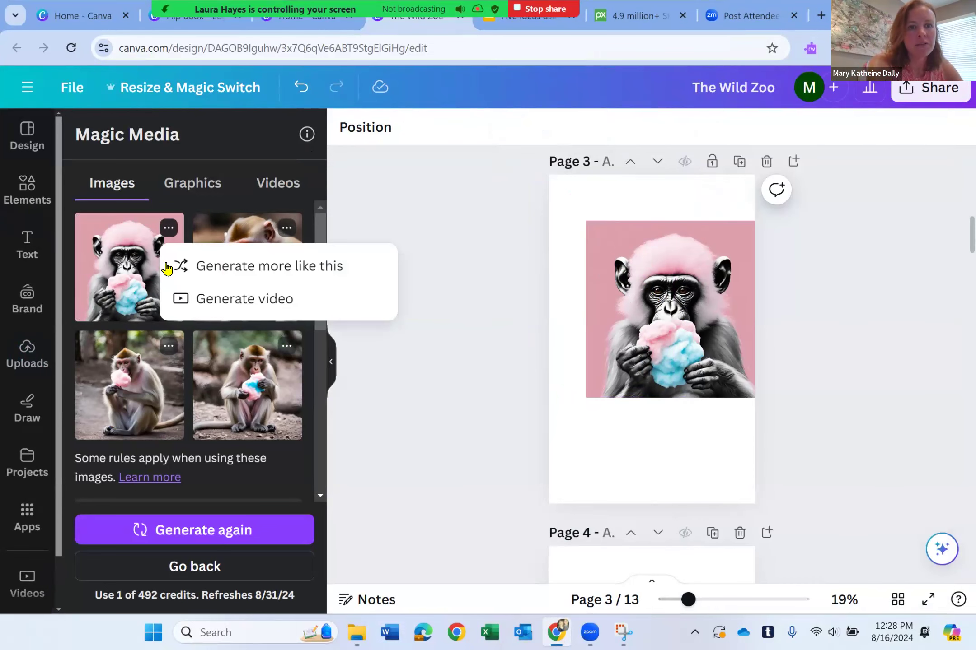
left_click(227, 262)
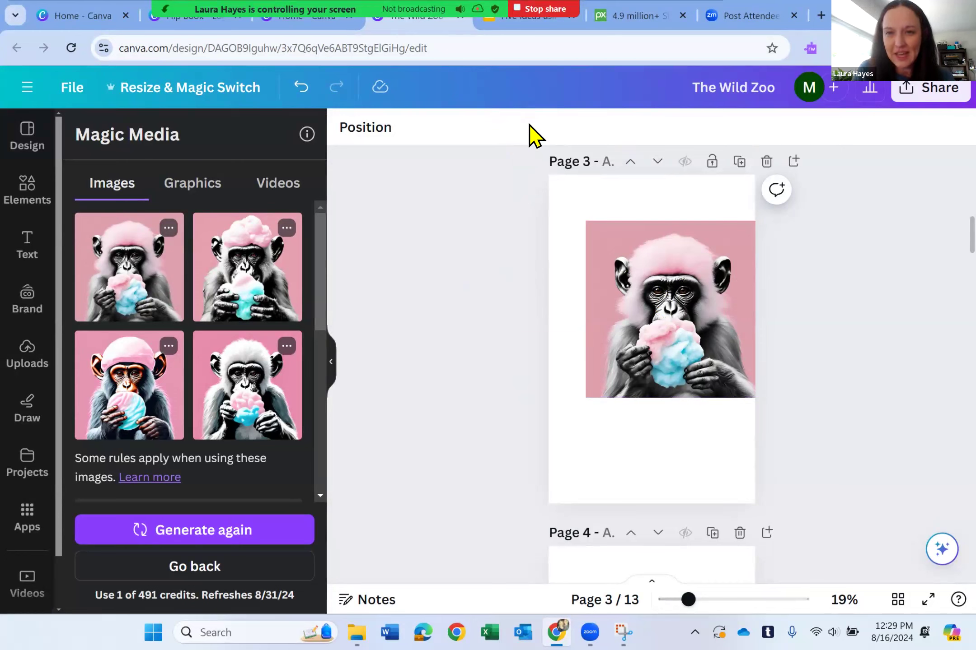
- Switch to the Five Ideas using Google Slides presentation and present slide 35, Communication Opportunities, in full screen
left_click(545, 20)
scroll(97, 425, "down", 3)
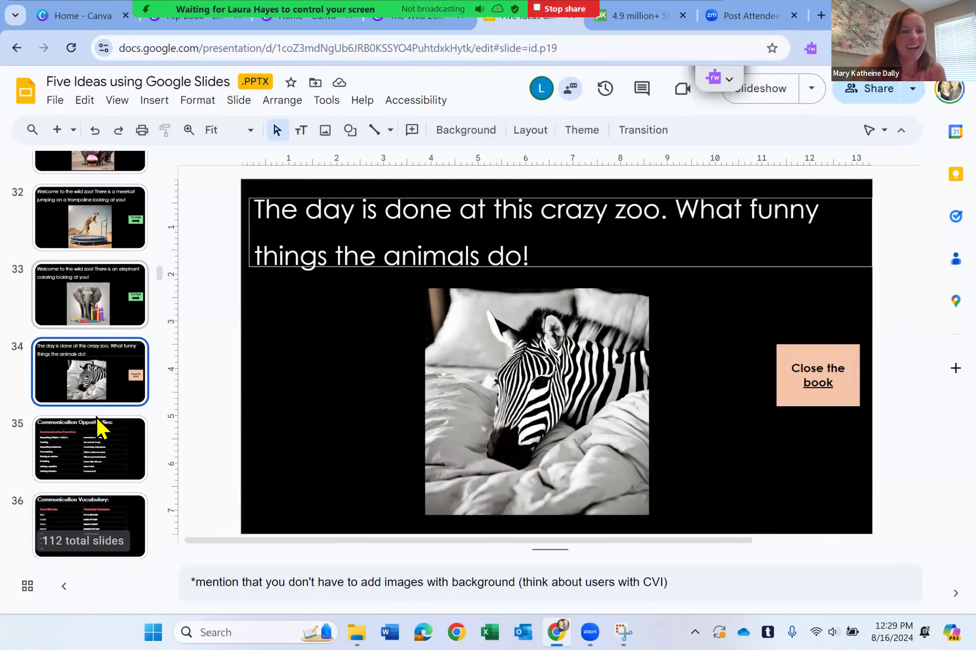
scroll(95, 407, "down", 3)
left_click(98, 307)
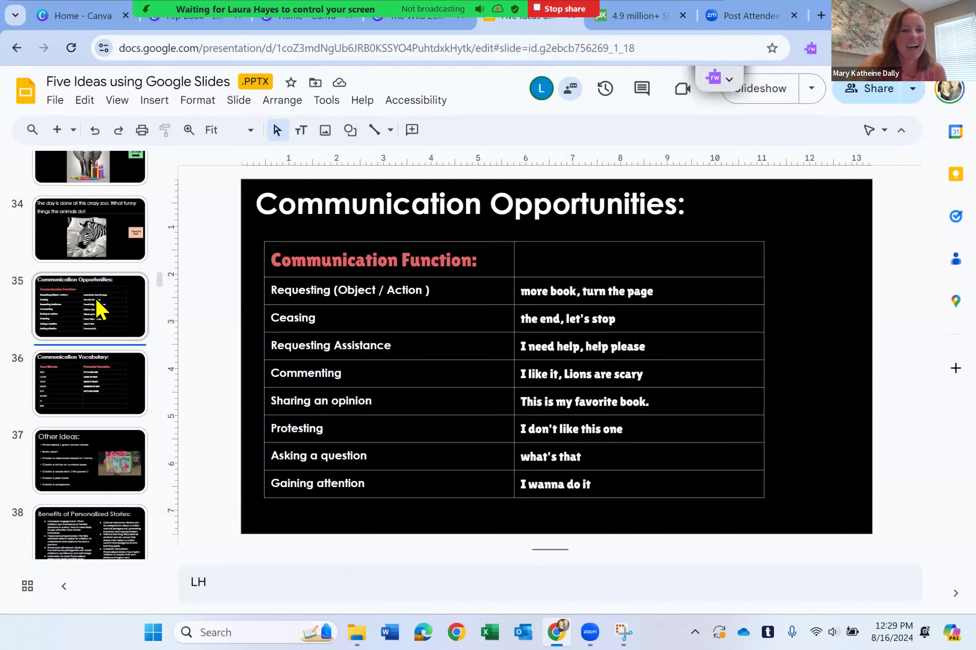
left_click(168, 104)
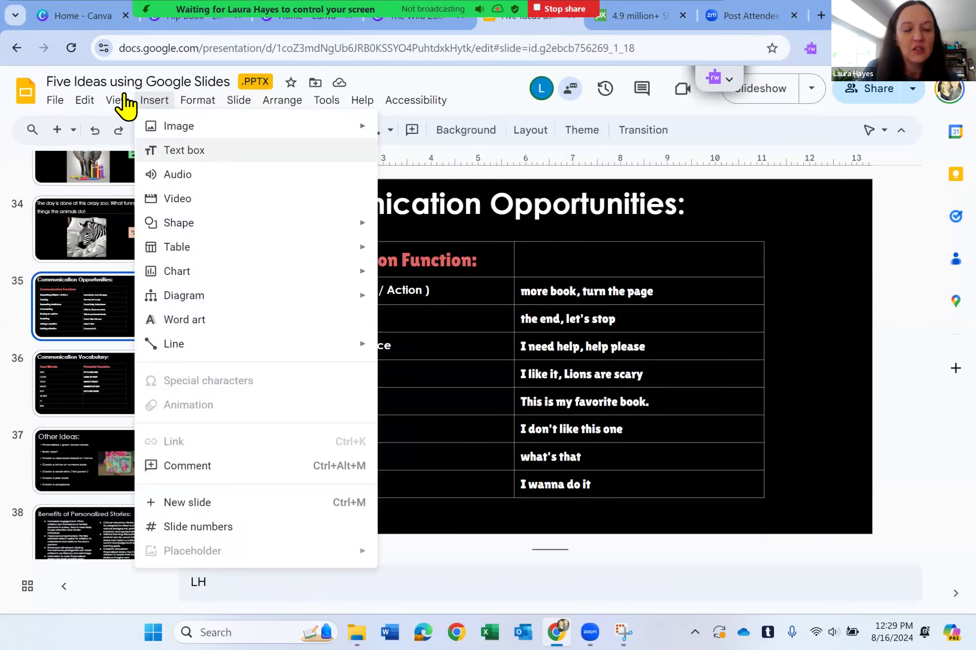
mouse_move(124, 101)
left_click(135, 163)
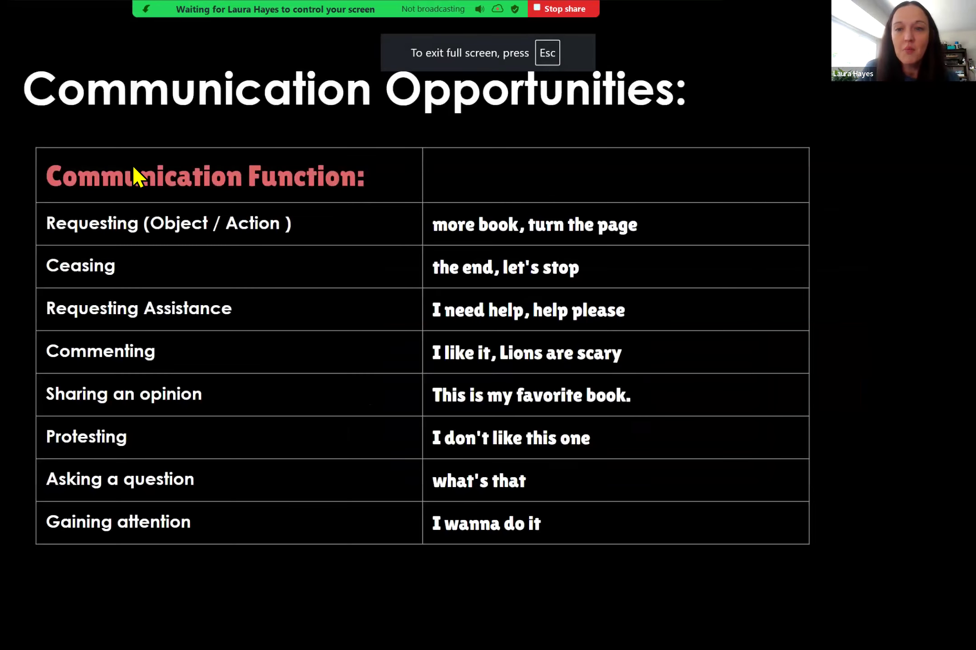
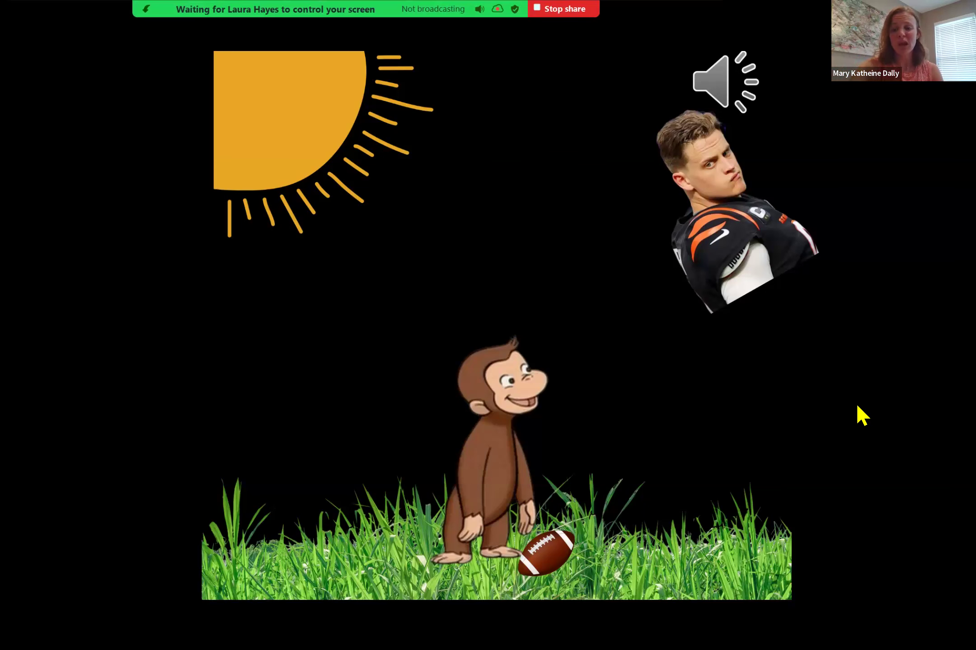
- Advance to the next Communication Opportunities slide, end the slideshow and switch to page 1 of the Flip Book design in Canva
key("Right")
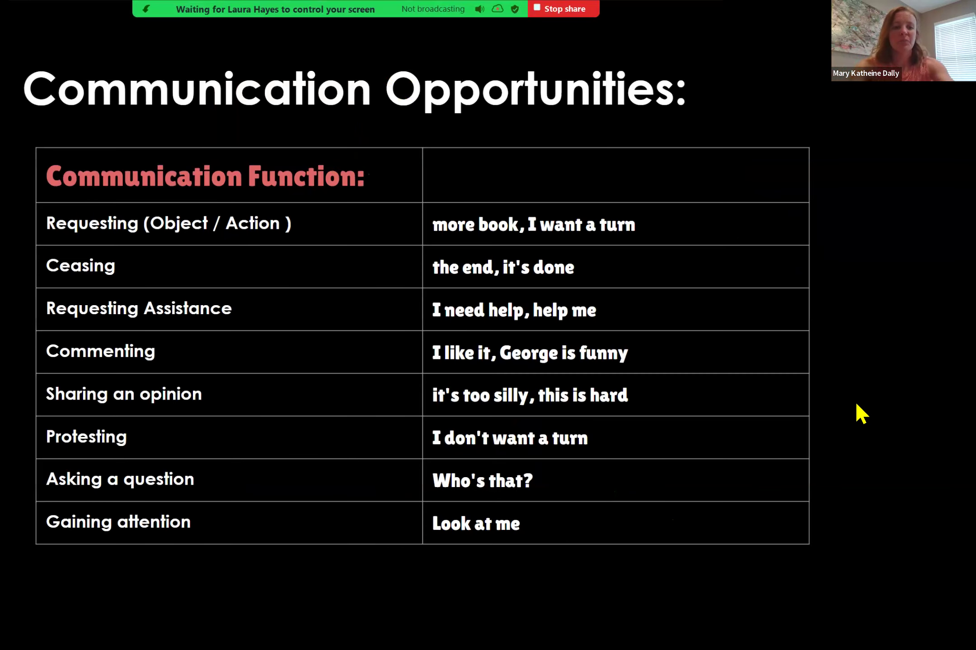
key("Escape")
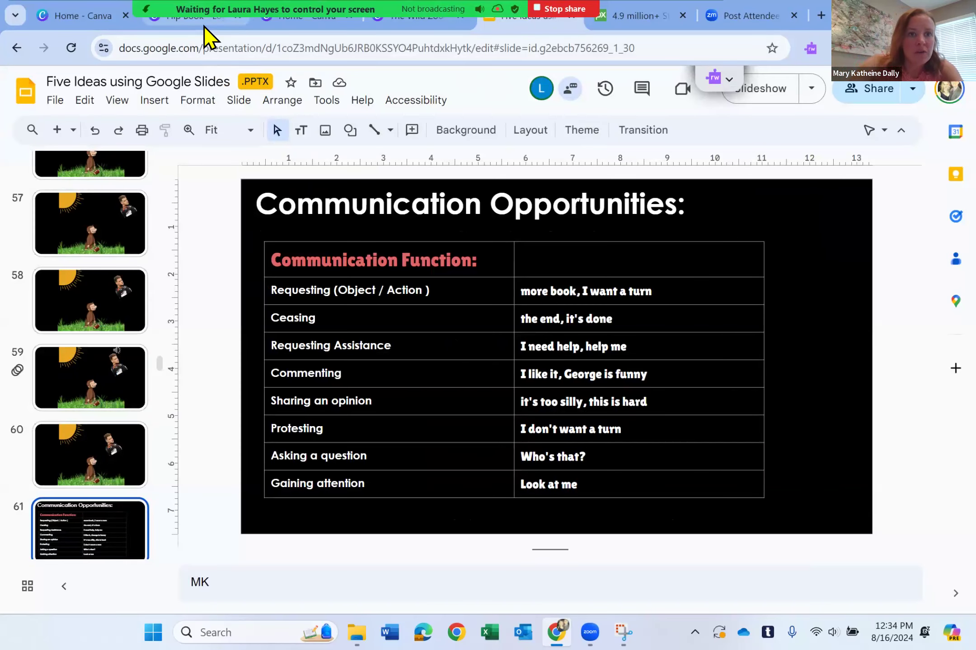
left_click(203, 26)
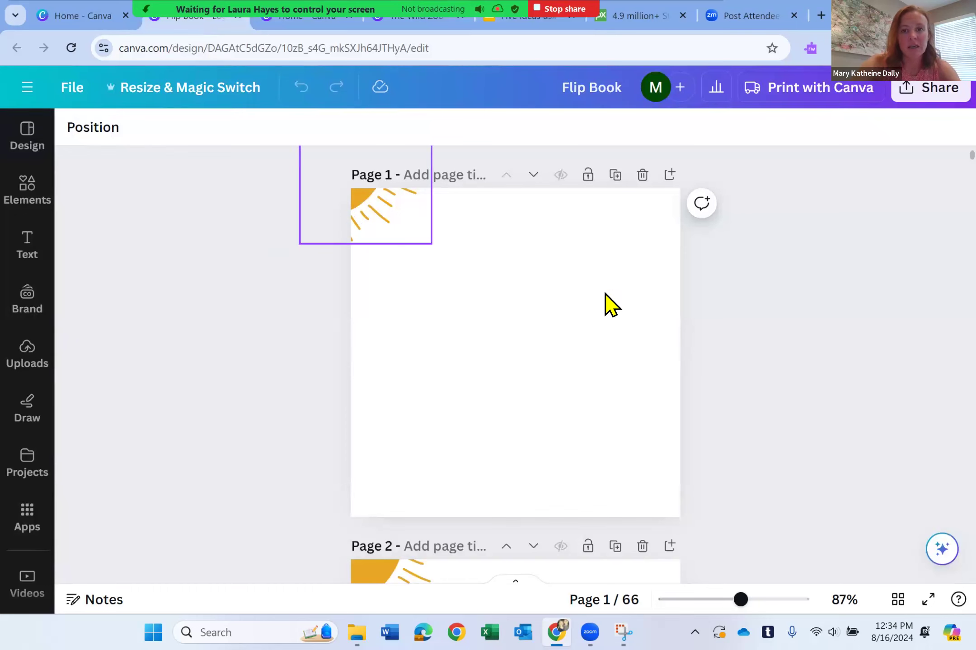
left_click(619, 353)
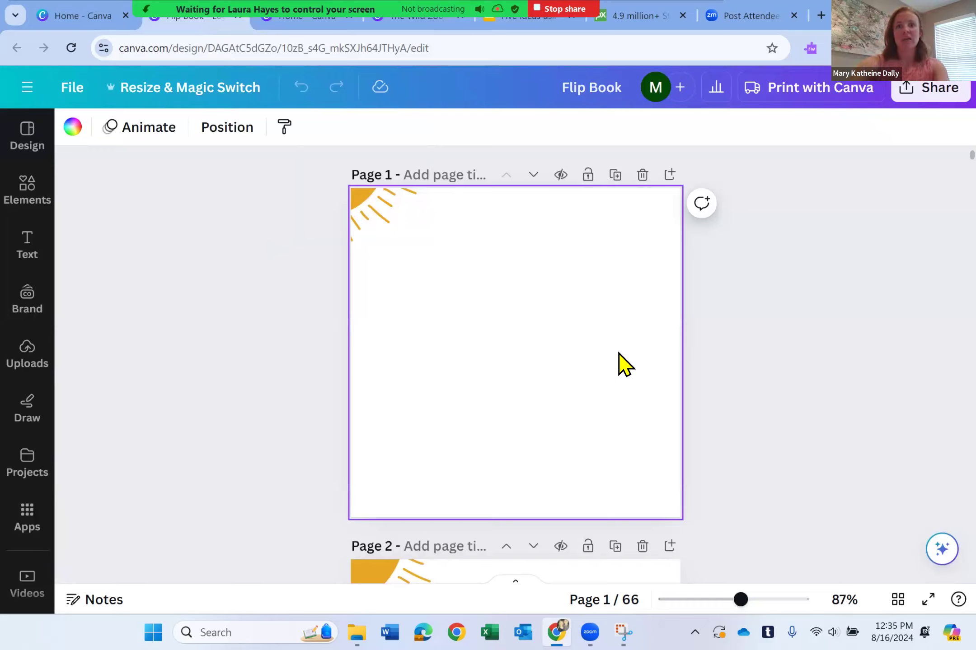
- Replace the orange sun on page 1 with a yellow sun graphic found by searching "sun", leaving only its rays inside the upper-left page corner
left_click(393, 211)
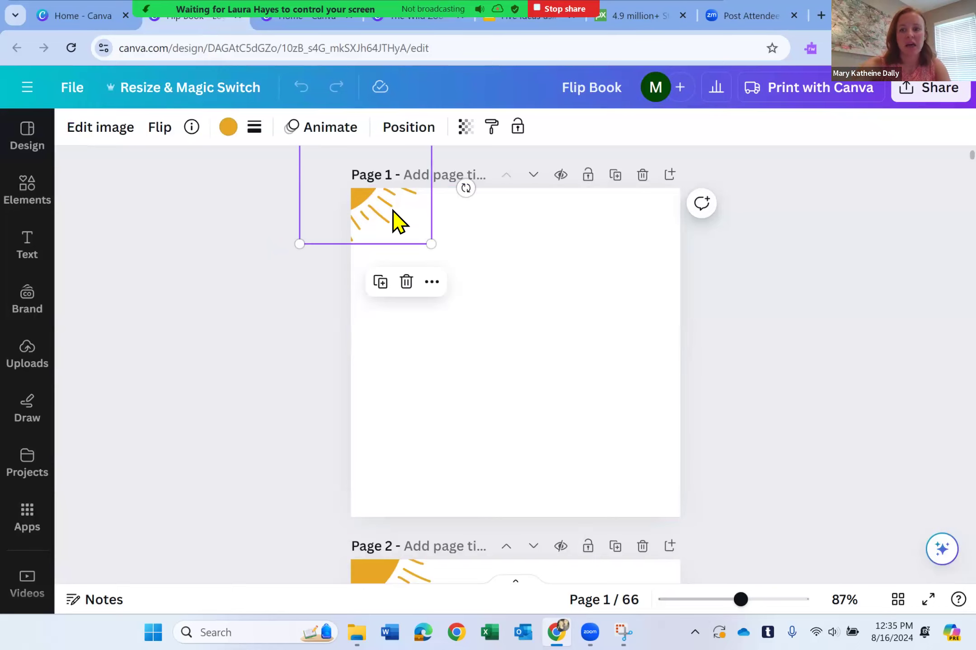
key("Delete")
left_click(25, 178)
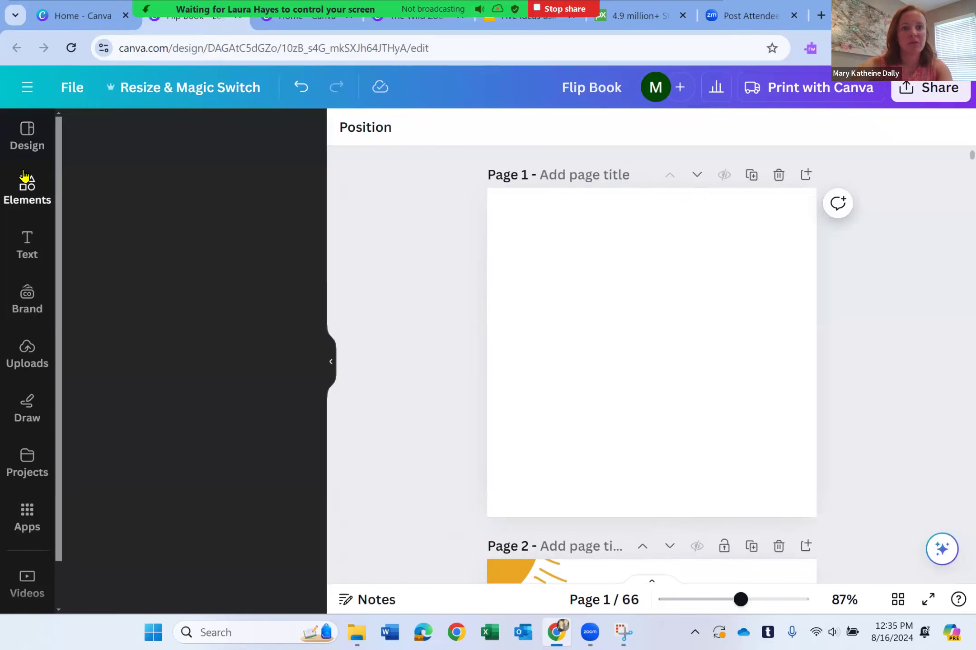
left_click(145, 130)
type("sun")
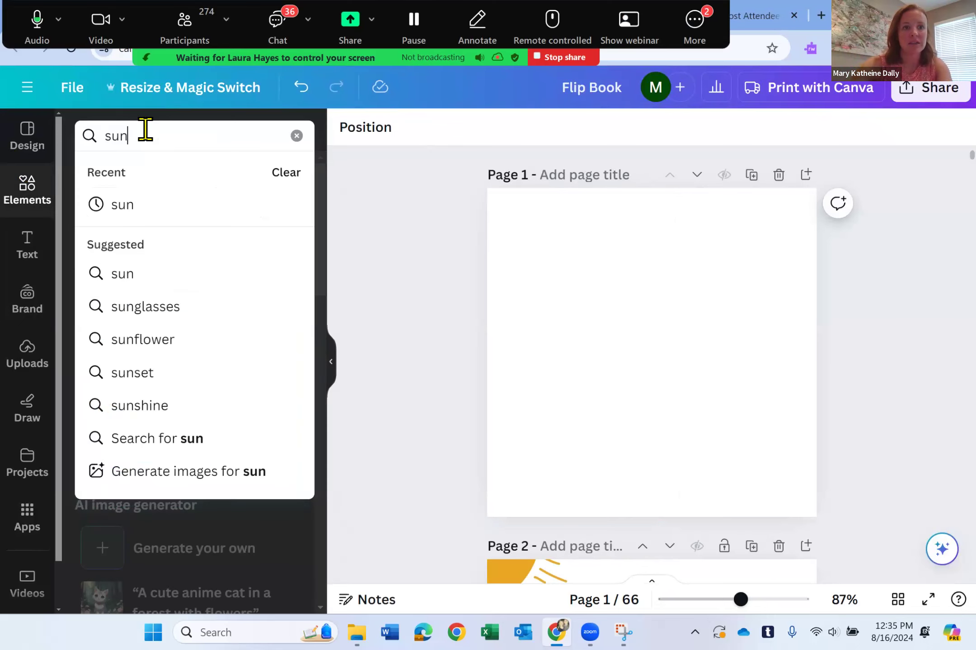
key("Return")
left_click_drag(180, 307, 587, 314)
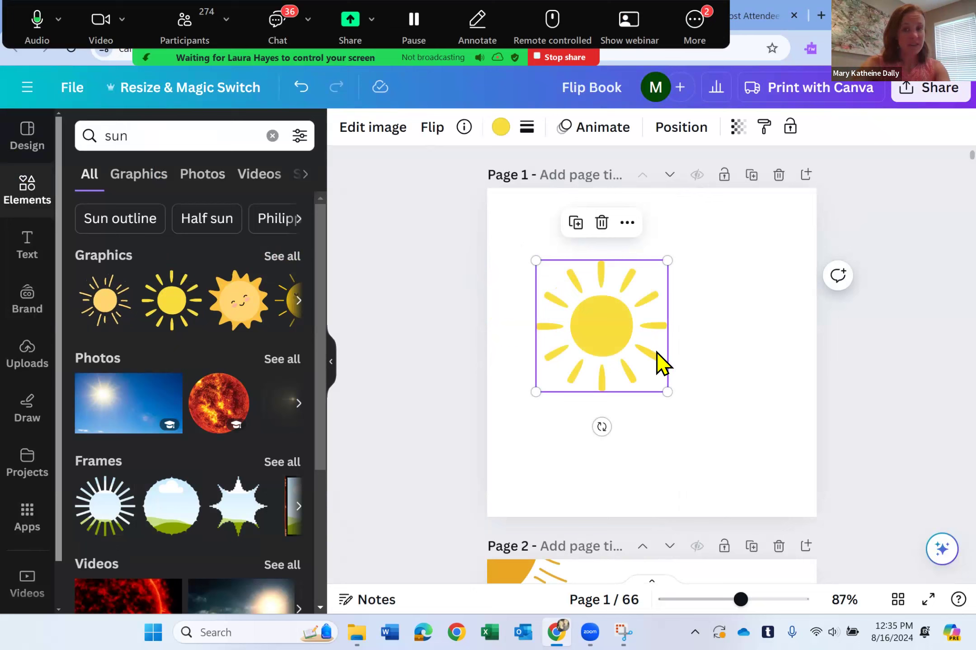
left_click_drag(642, 355, 508, 206)
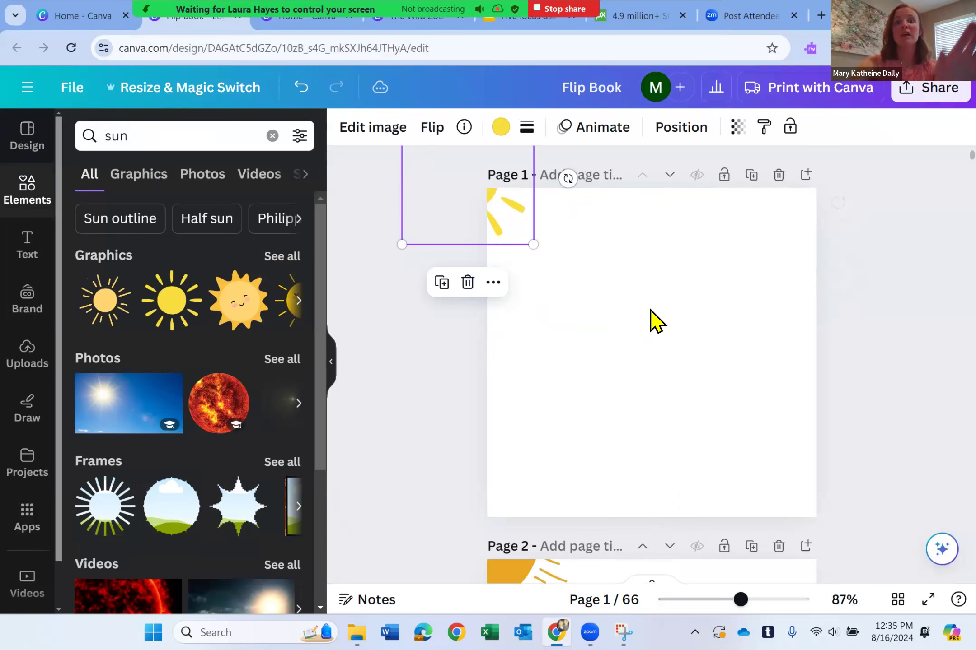
- Duplicate page 1 and move the sun slightly further into page 2, and repeat the duplication and shift for page 3
left_click(751, 176)
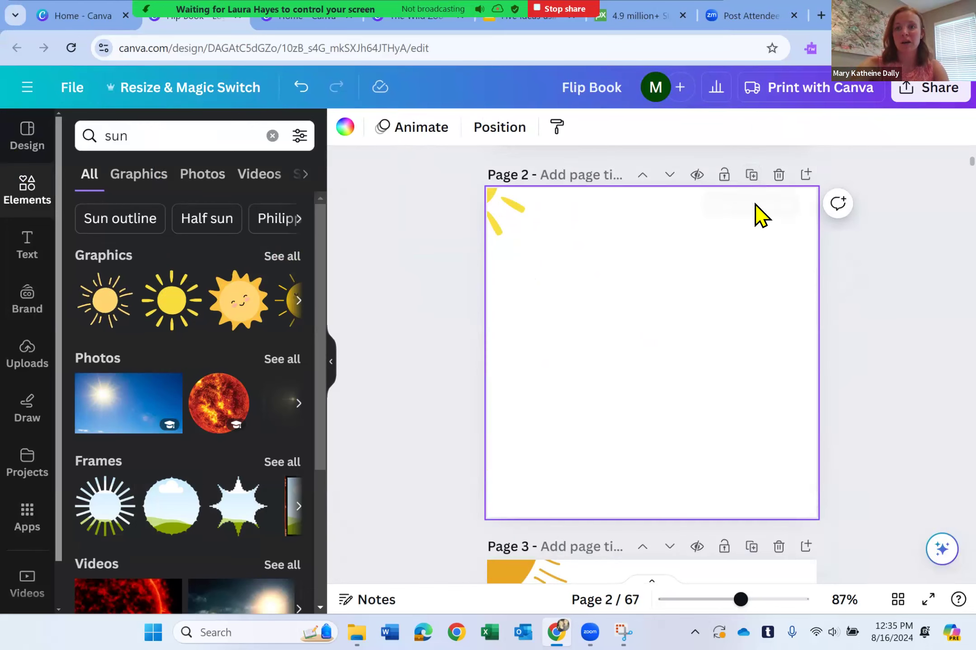
left_click_drag(513, 219, 532, 228)
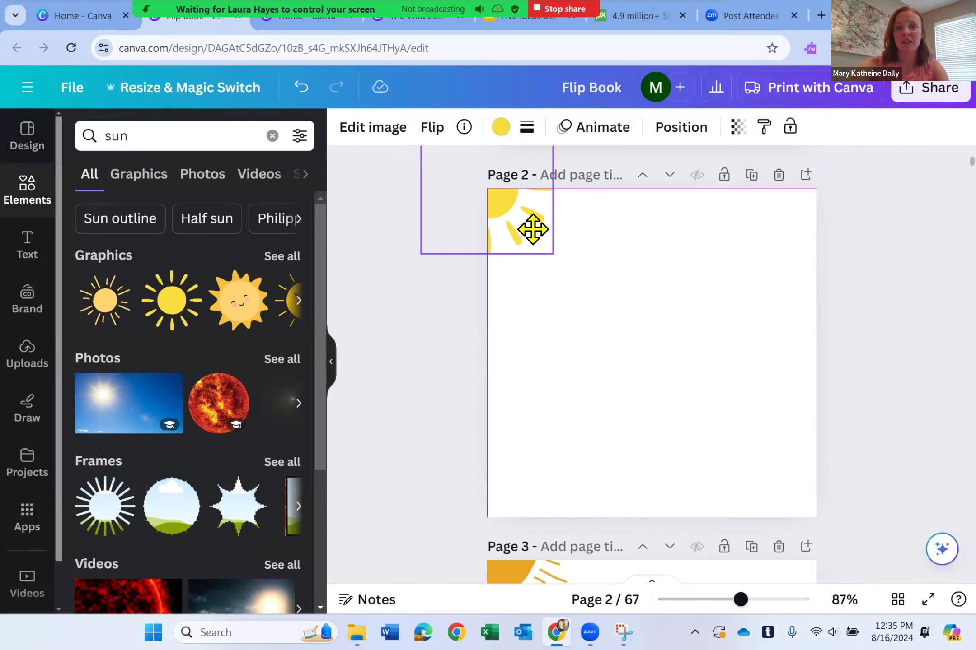
left_click(752, 185)
left_click_drag(538, 224, 560, 231)
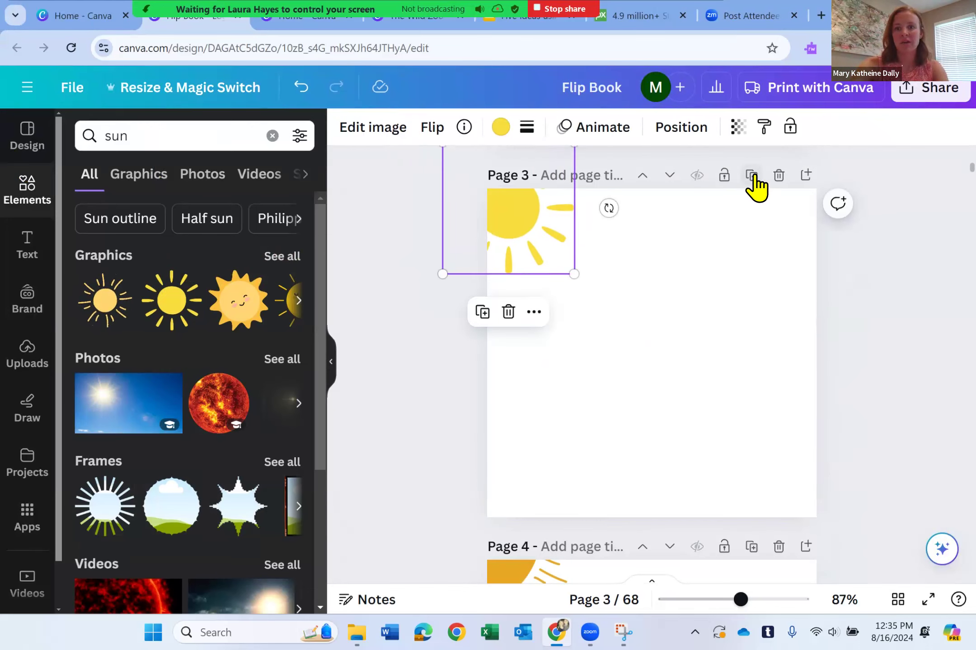
- Duplicate onward to pages 4 and 5, shifting the sun until it sits fully inside the upper-left corner of page 5
left_click(752, 175)
scroll(615, 244, "down", 4)
left_click_drag(530, 225, 592, 265)
left_click(752, 176)
scroll(632, 271, "down", 4)
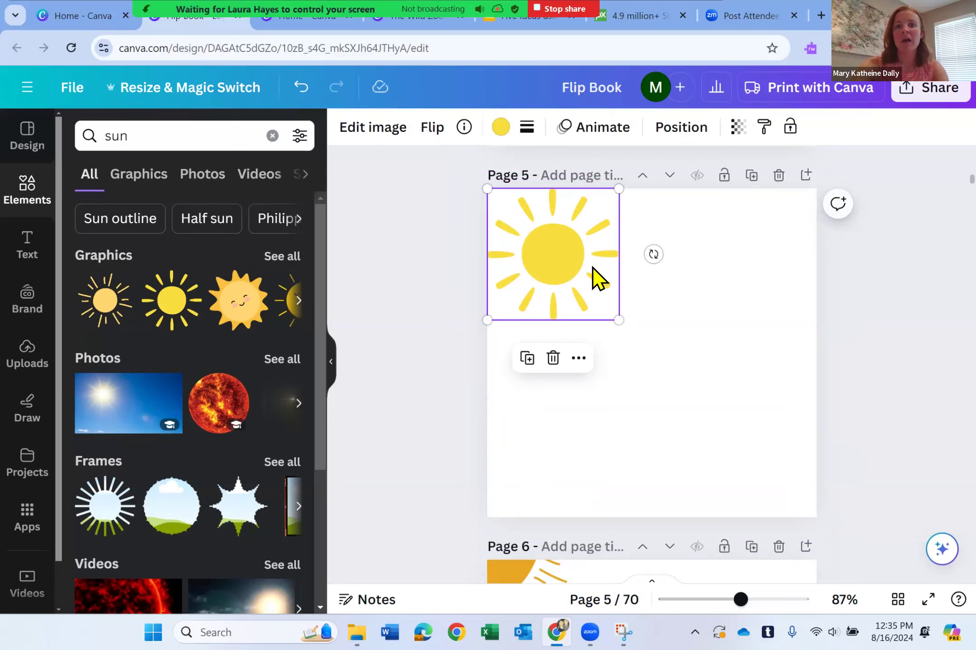
scroll(595, 276, "down", 3)
scroll(595, 275, "up", 5)
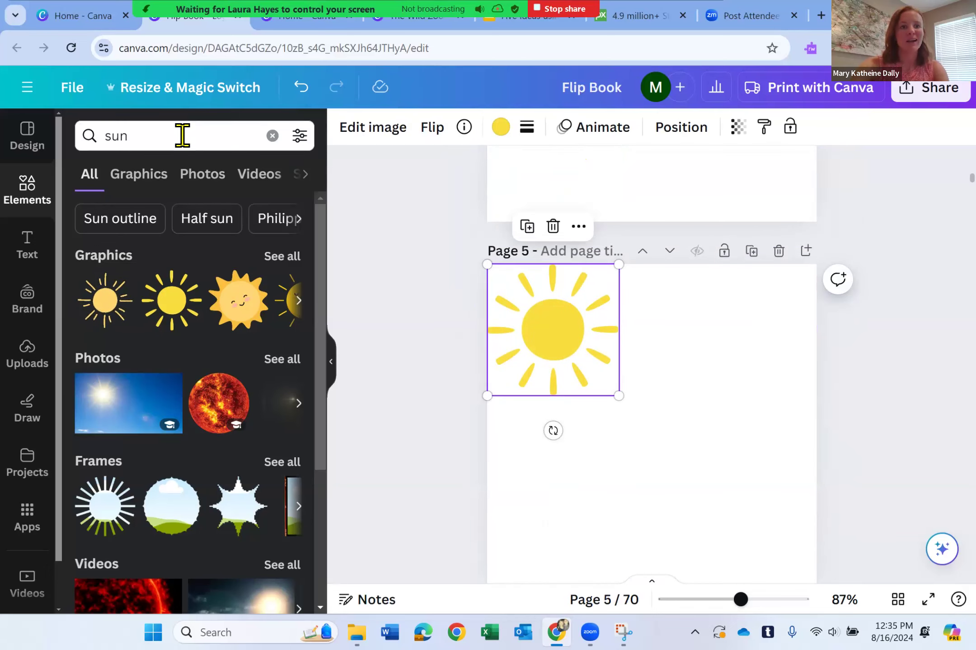
- Search the elements for "grass" and add the long grass strip graphic to page 5
left_click_drag(180, 133, 77, 142)
type("grass")
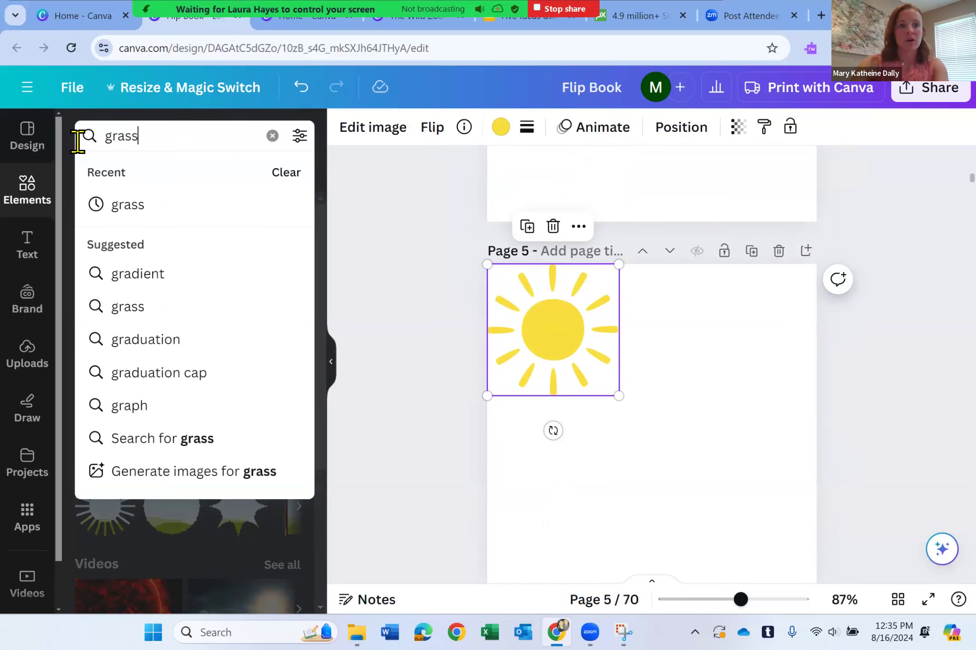
key("Return")
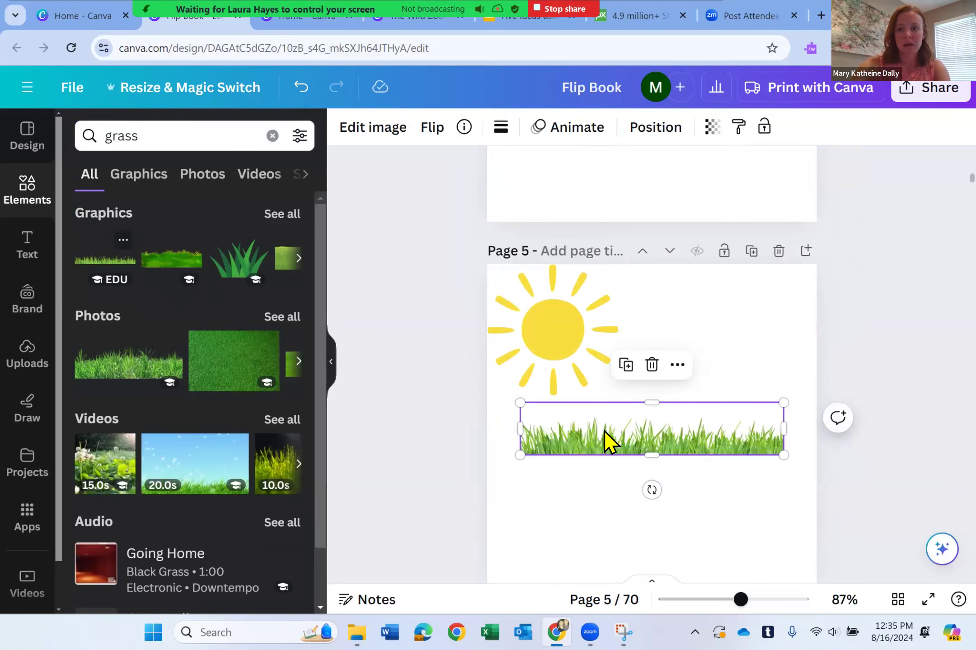
left_click_drag(108, 261, 606, 442)
- Widen the grass strip beyond the width of page 5 and lower it so only the blade tips show at the page's bottom edge
scroll(734, 430, "down", 3)
left_click_drag(727, 299, 683, 440)
left_click_drag(742, 400, 840, 380)
left_click_drag(788, 422, 783, 449)
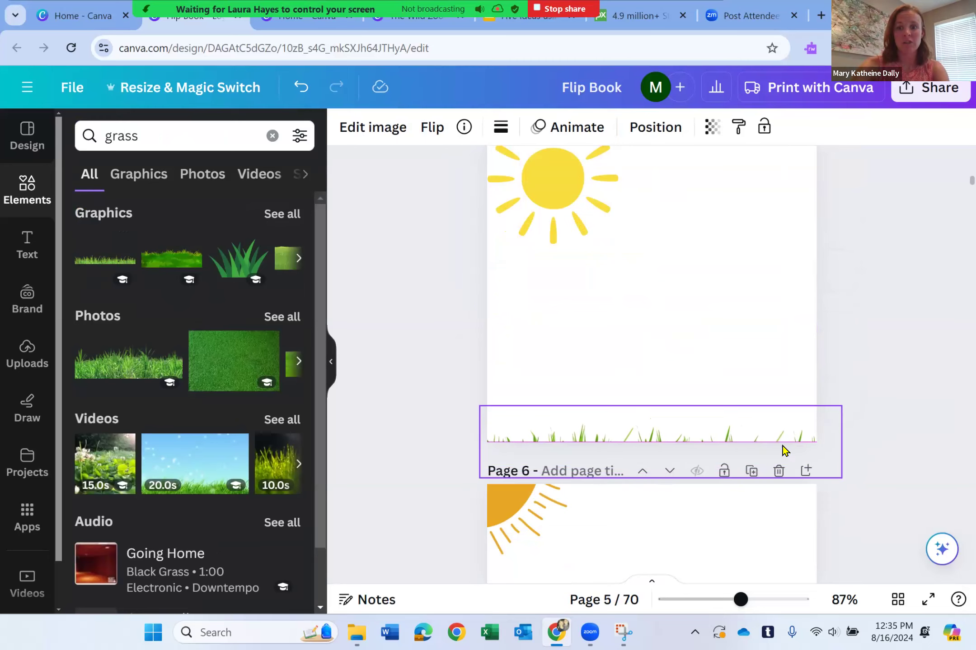
left_click(863, 507)
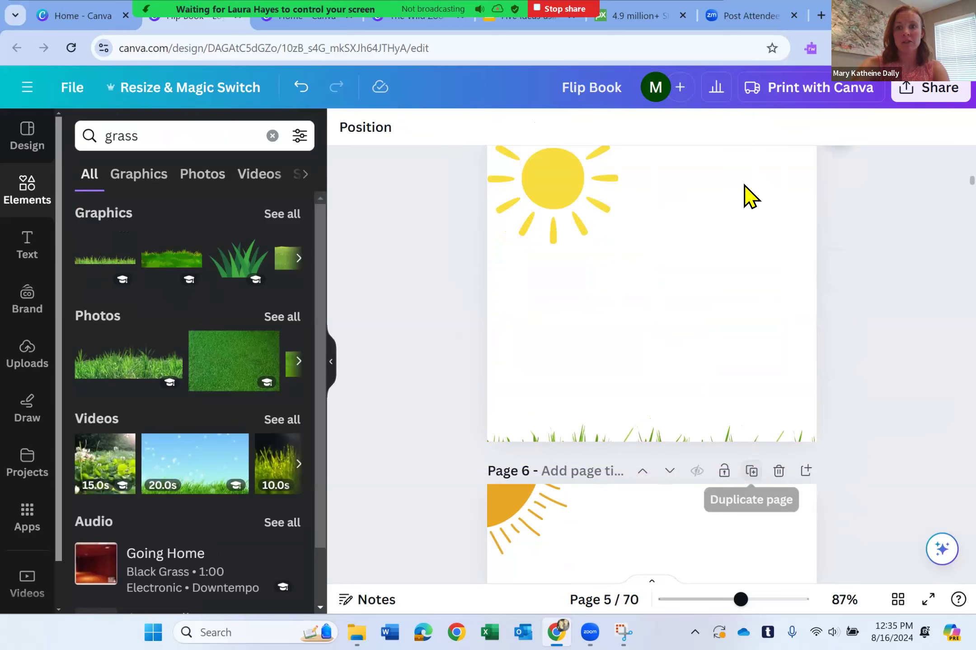
- Duplicate page 5 and raise the grass strip slightly on page 6
scroll(750, 217, "up", 3)
left_click(751, 248)
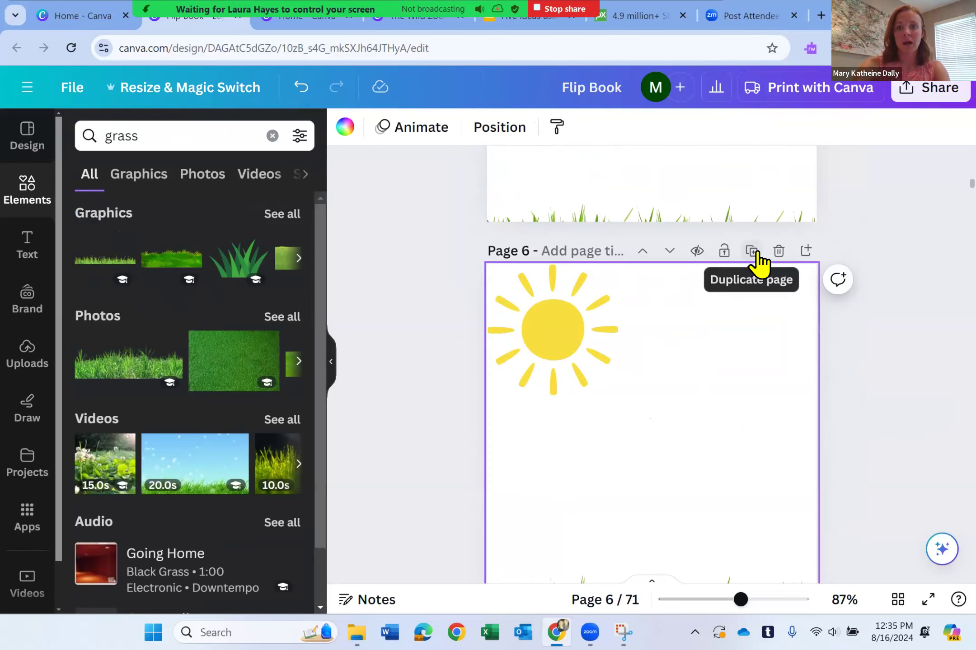
scroll(762, 261, "down", 3)
left_click_drag(744, 419, 743, 403)
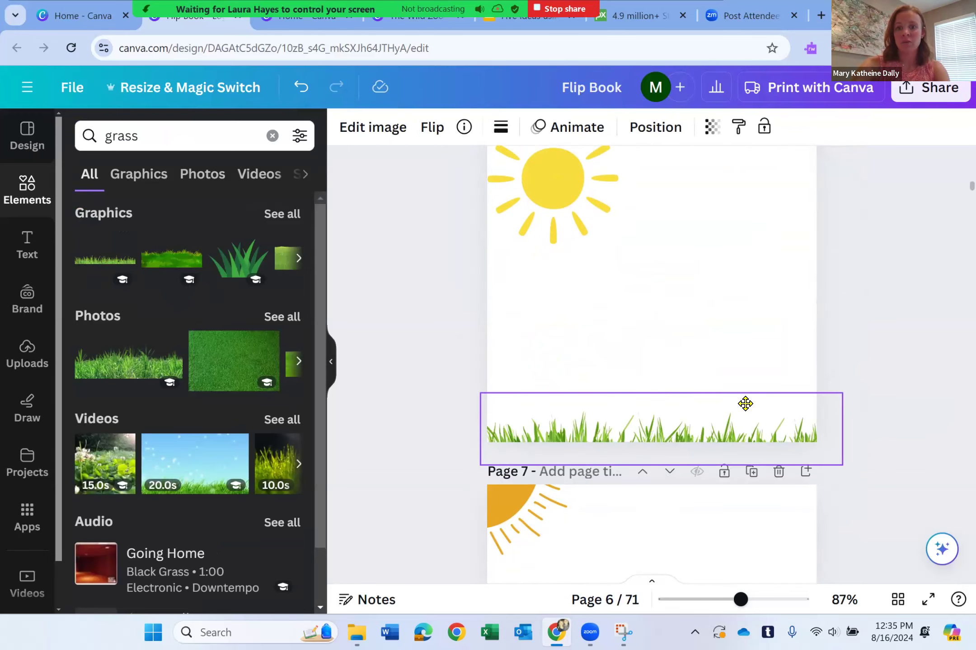
left_click(868, 426)
- Duplicate page 6 and select the grass strip on the new page 7
scroll(832, 398, "down", 2)
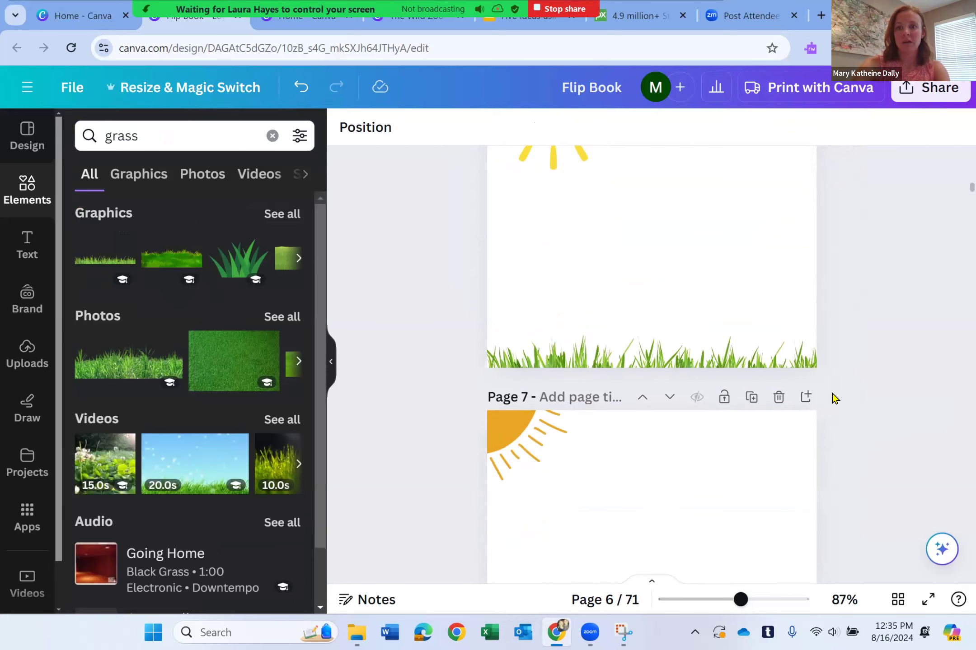
scroll(804, 293, "up", 4)
left_click(751, 174)
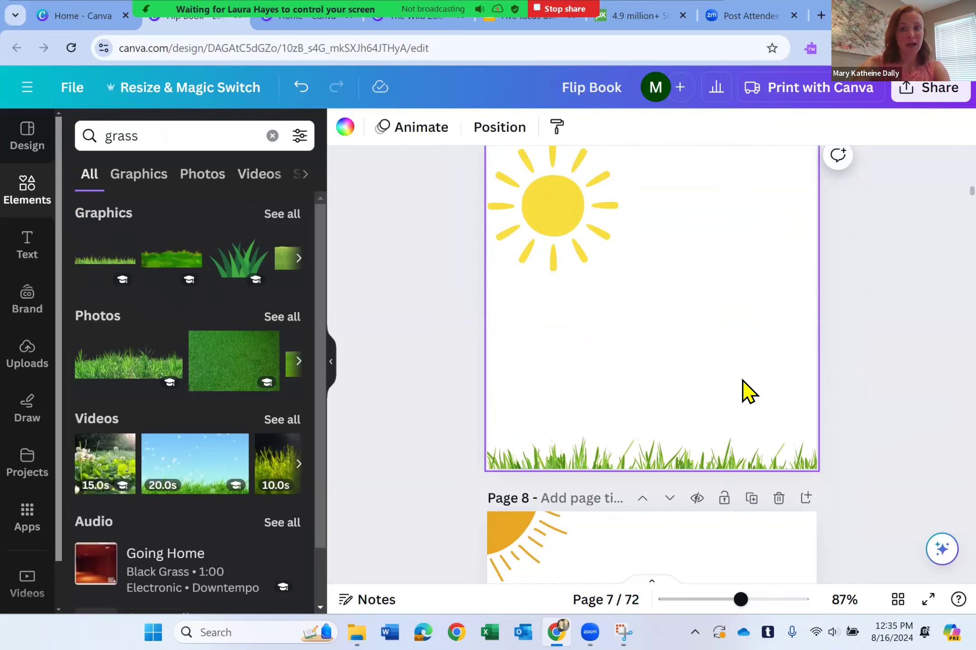
left_click(733, 407)
- Examine flip book pages 8 to 24, checking how the sun, grass and monkey change from page to page
scroll(797, 410, "down", 15)
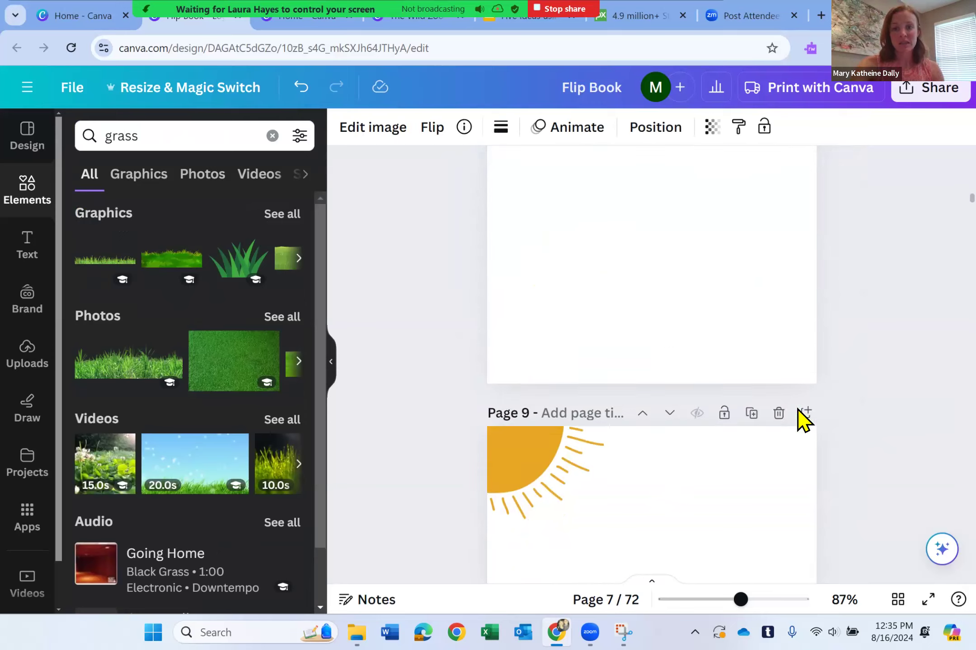
scroll(797, 409, "down", 13)
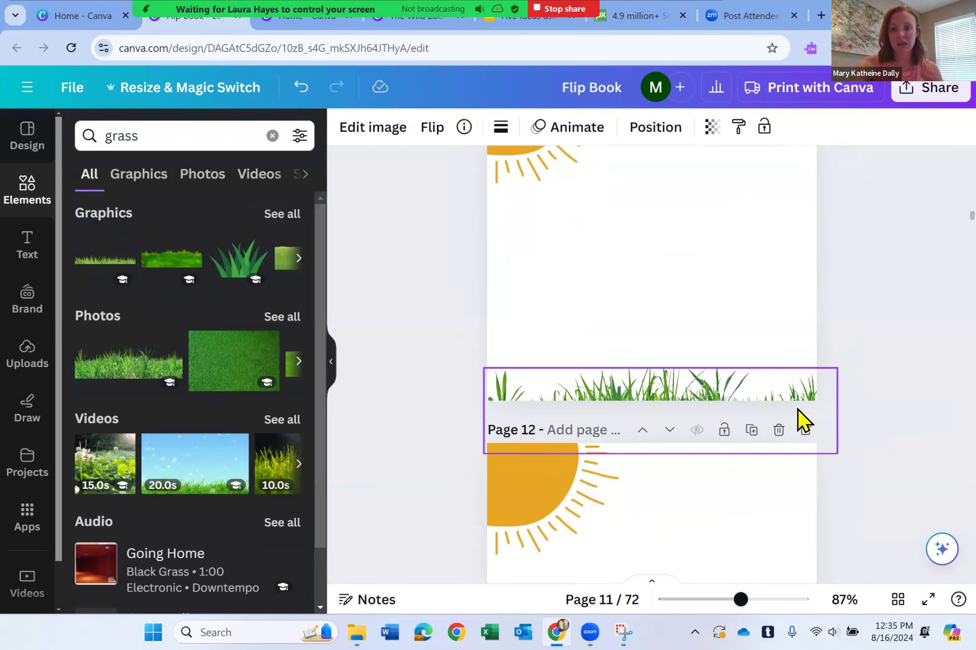
scroll(797, 409, "down", 10)
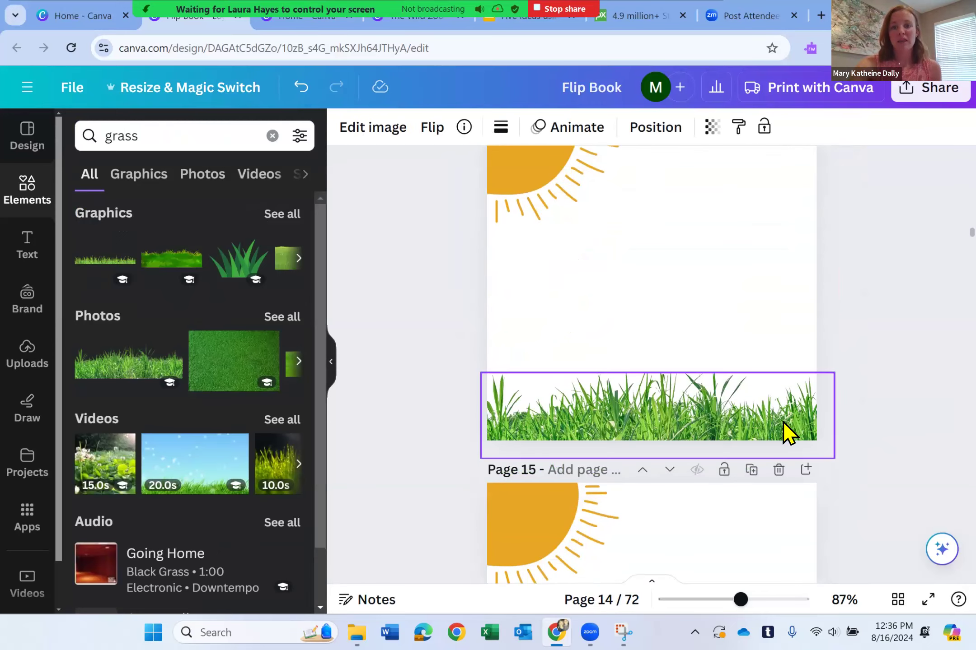
scroll(777, 421, "down", 10)
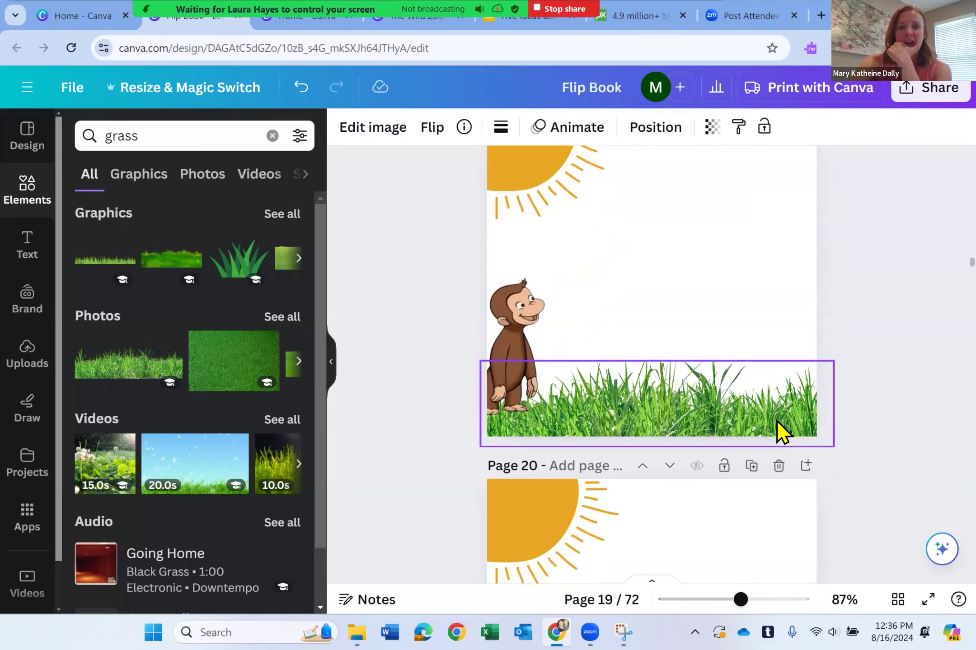
scroll(777, 421, "down", 7)
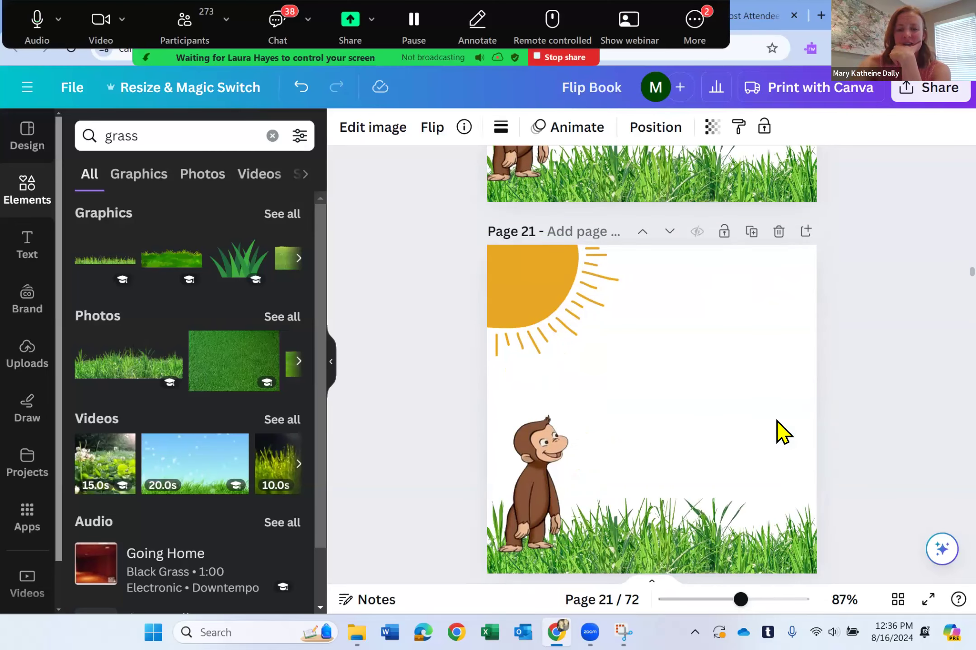
scroll(777, 421, "down", 3)
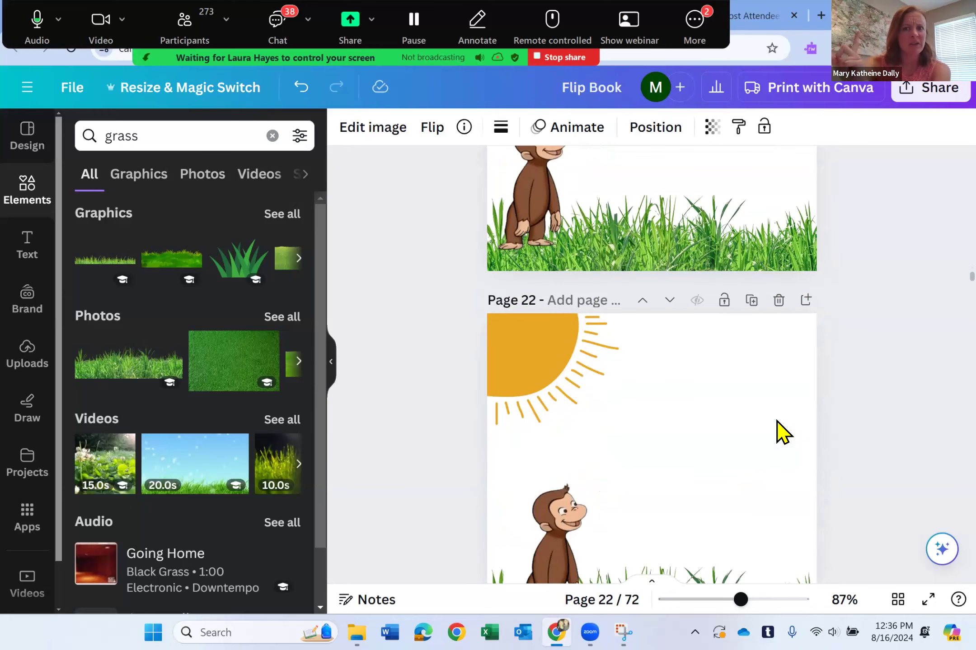
scroll(777, 421, "down", 6)
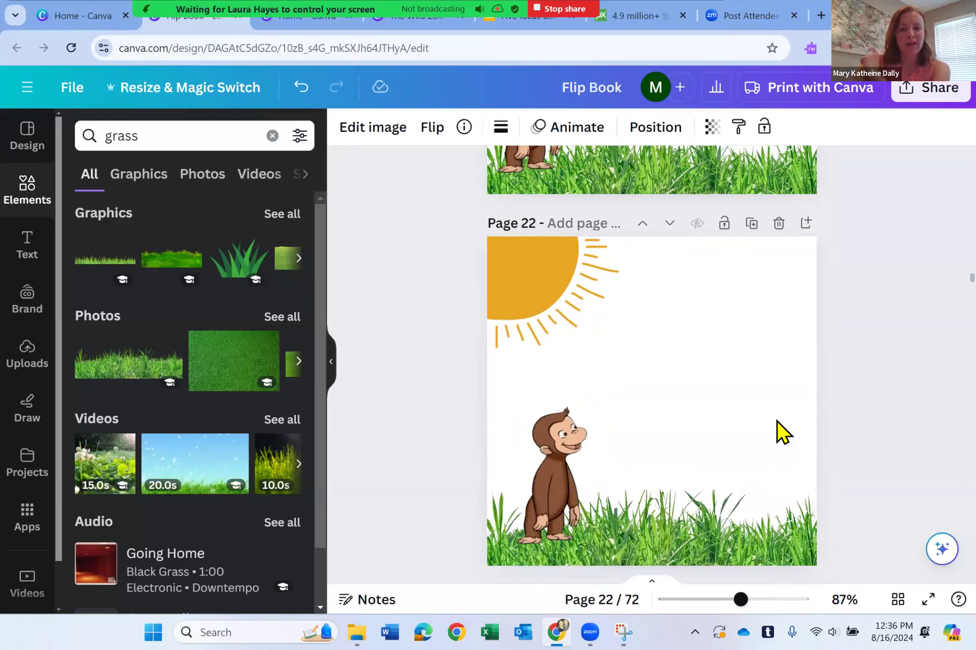
scroll(779, 422, "down", 5)
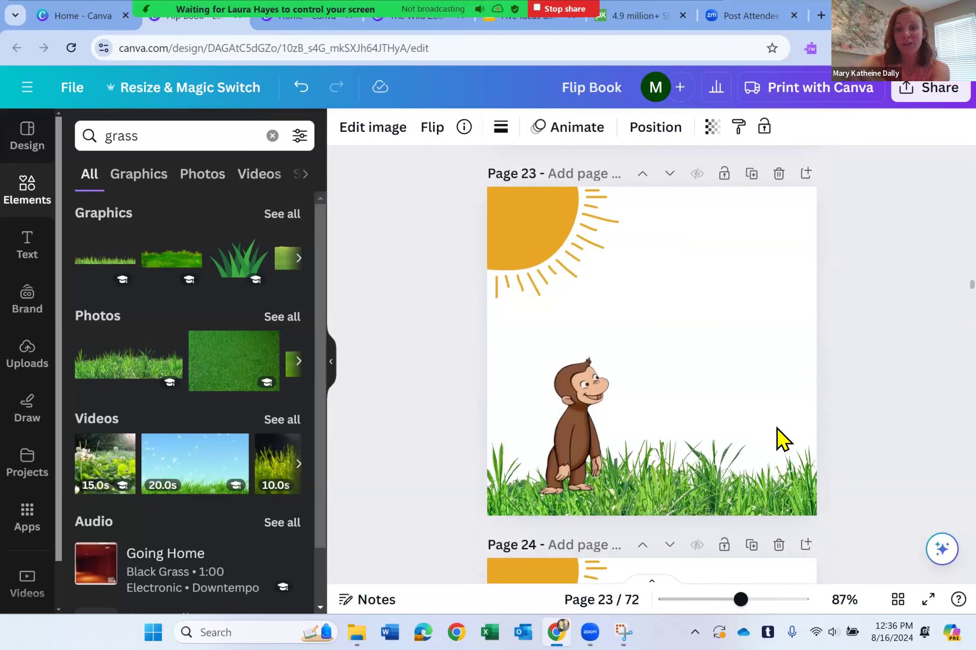
scroll(774, 413, "down", 5)
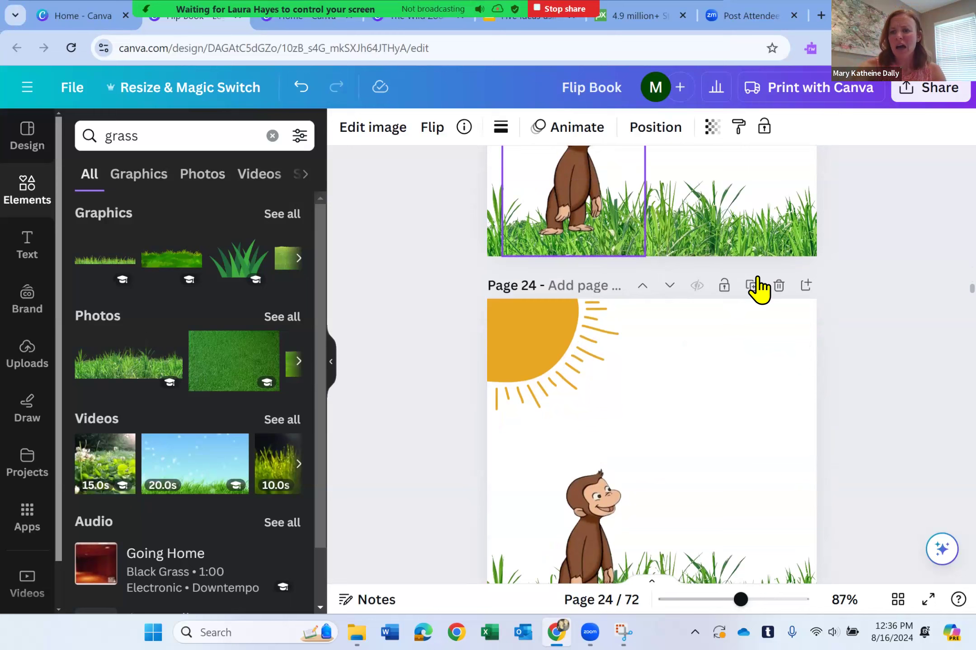
- Examine the football and football player sequence through page 69, and return to page 3 of the flip book
scroll(755, 286, "down", 8)
scroll(651, 365, "down", 20)
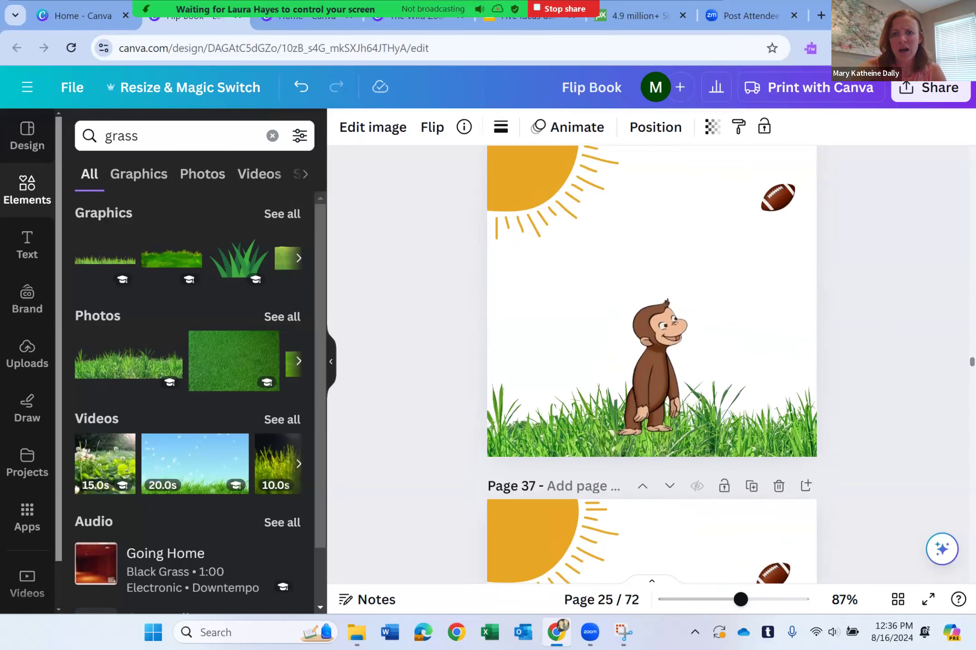
scroll(651, 365, "down", 20)
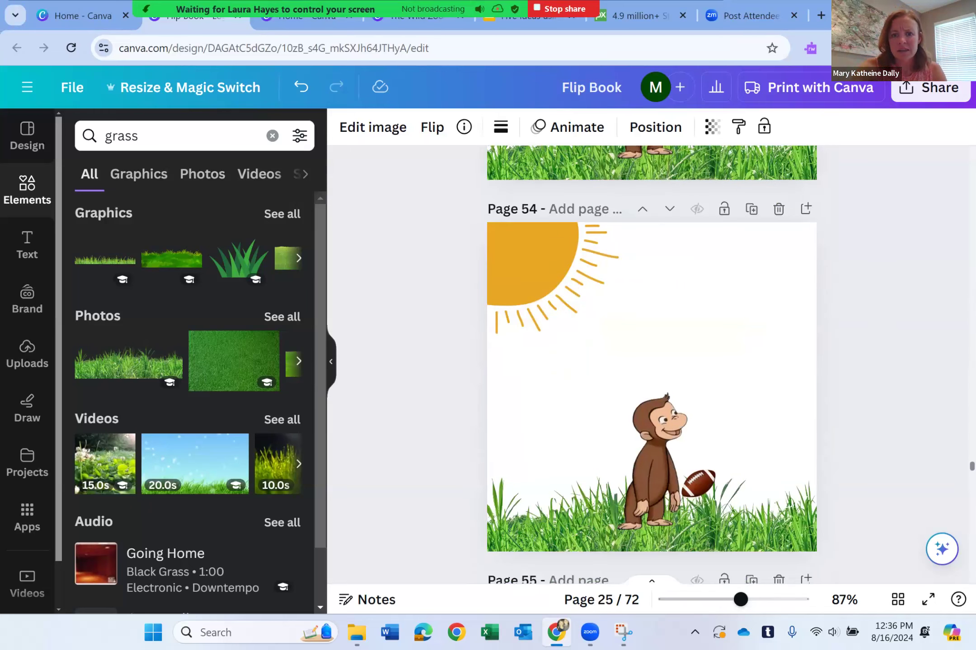
scroll(652, 365, "down", 8)
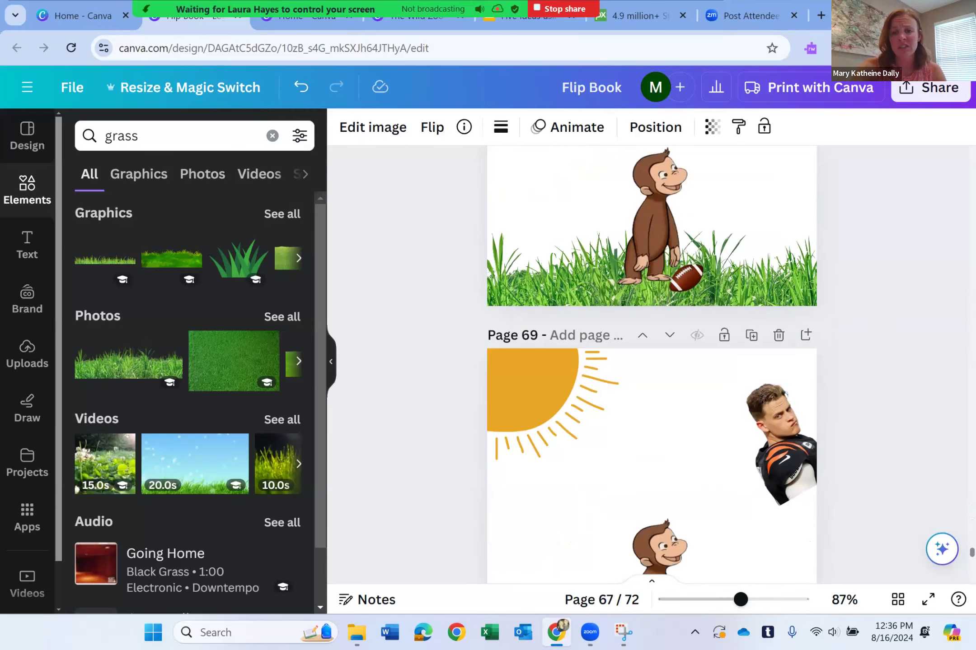
scroll(651, 365, "up", 3)
scroll(652, 365, "up", 8)
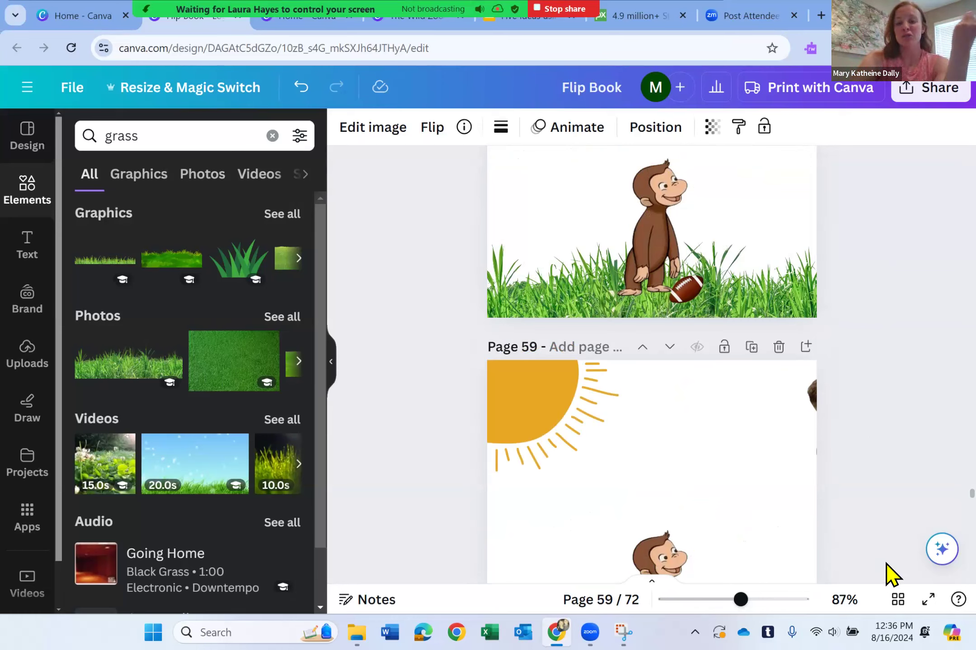
scroll(894, 529, "up", 3)
scroll(849, 347, "up", 10)
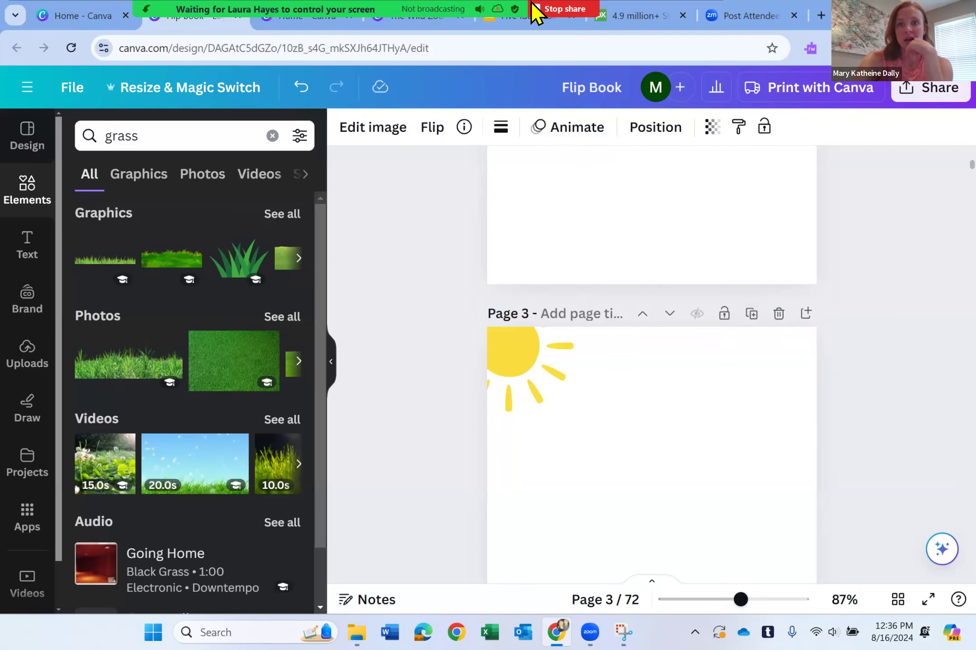
- Switch to the Pixabay website and set the search category to Sound Effects
left_click(633, 22)
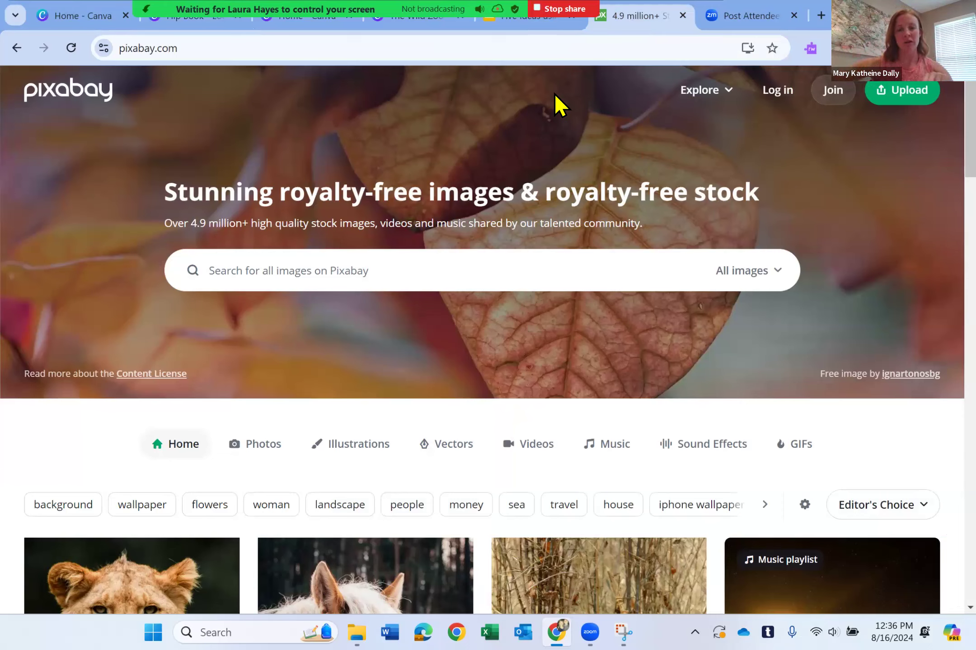
left_click(735, 273)
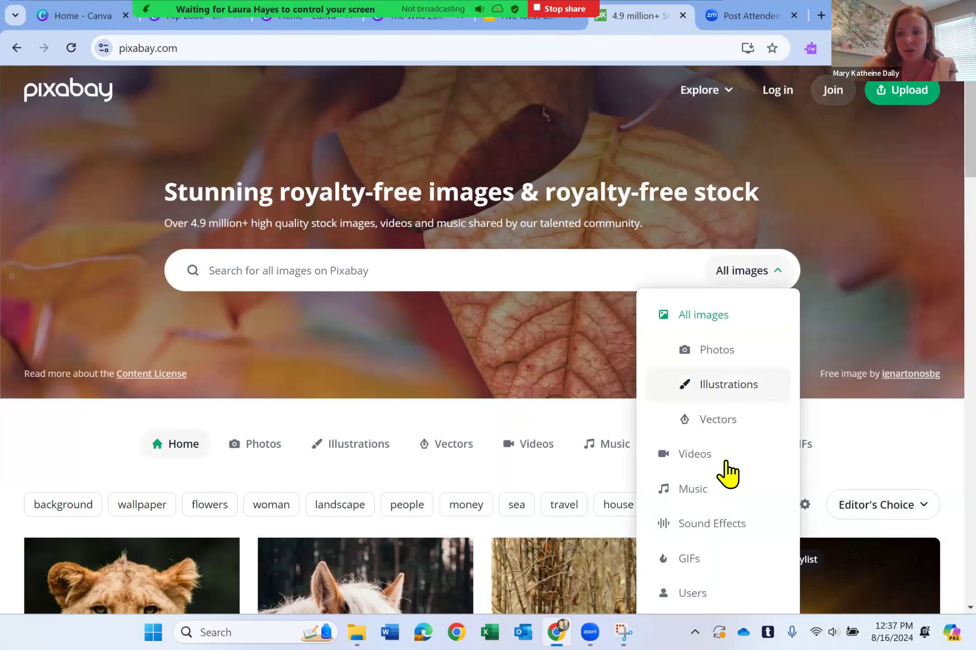
left_click(721, 524)
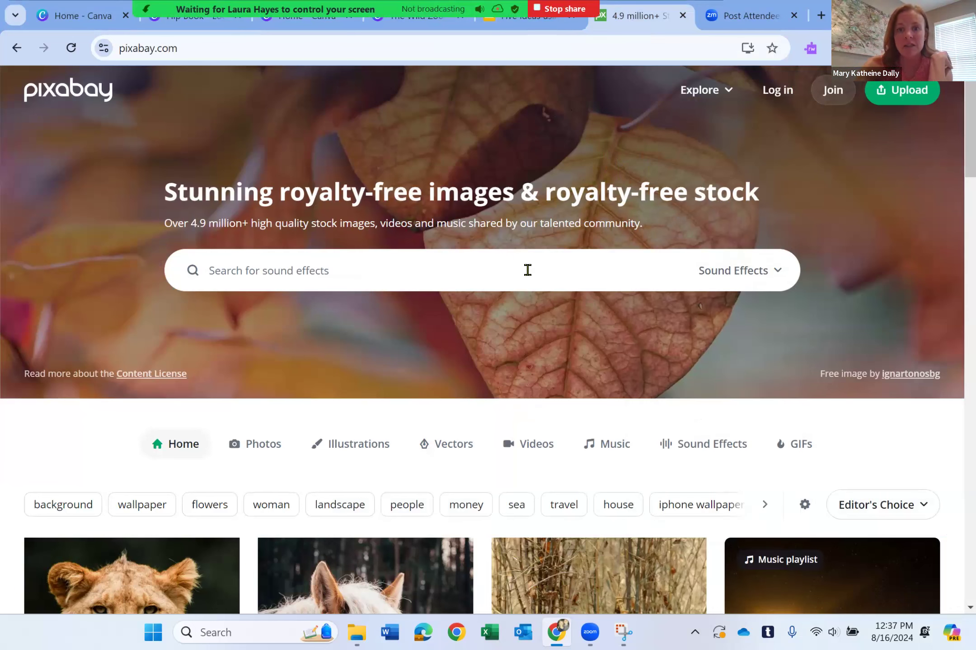
- Search the sound effects for "crowd cheering"
type("crowd")
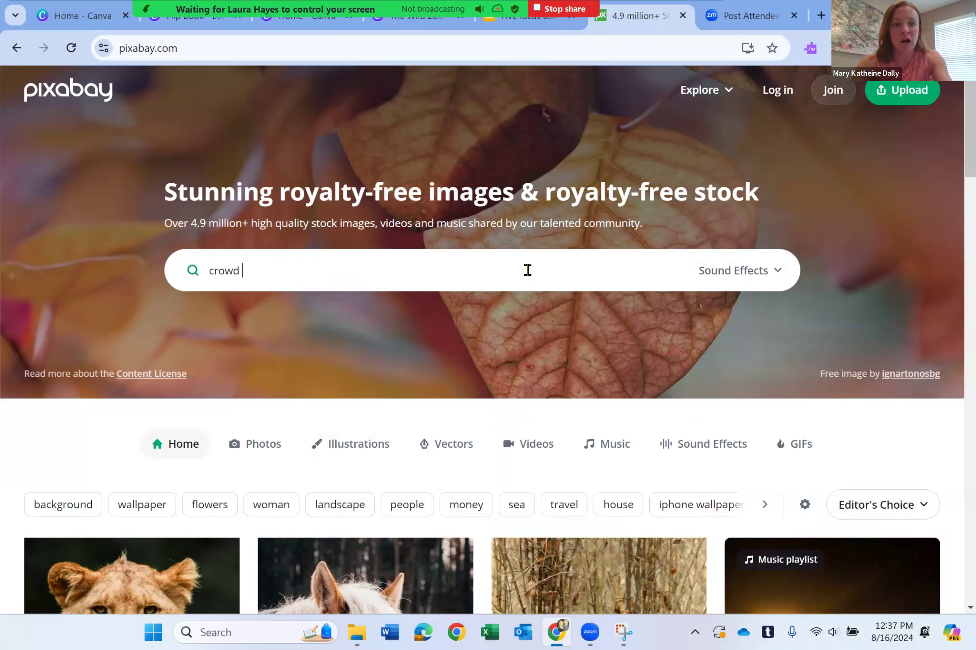
type(" cheering")
key("Return")
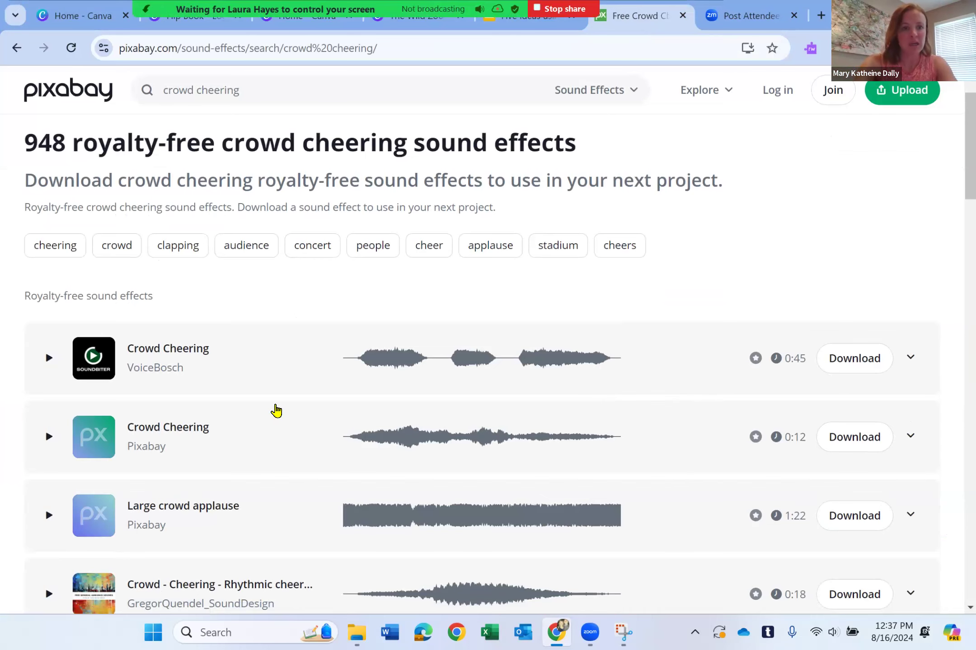
- Preview the 12-second Crowd Cheering sound effect from Pixabay, download it, and dismiss the thank-you dialog
left_click(569, 375)
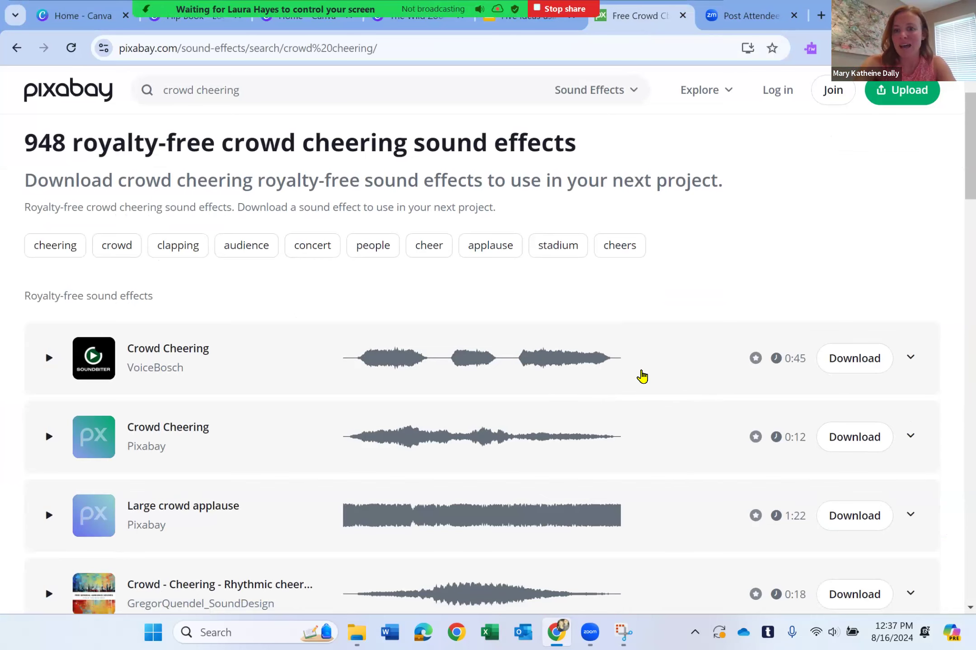
scroll(644, 406, "down", 1)
scroll(650, 339, "down", 1)
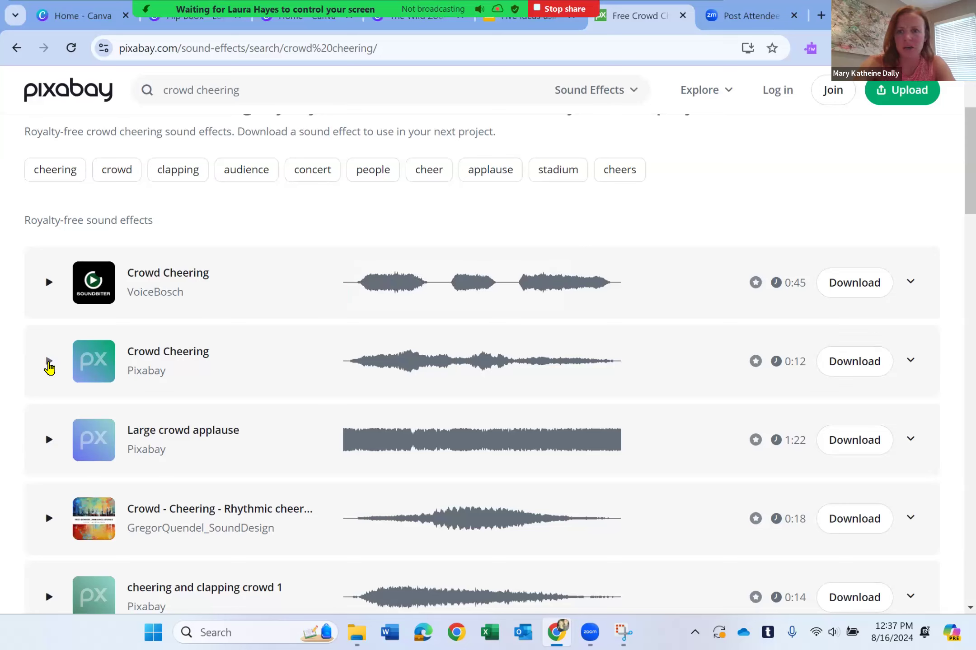
left_click(49, 362)
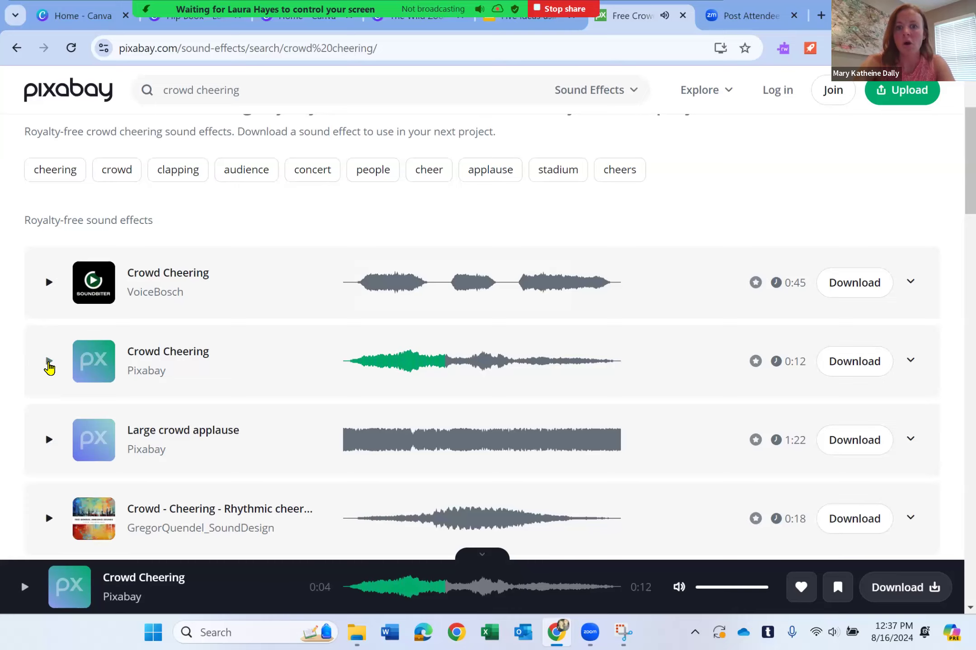
left_click(875, 369)
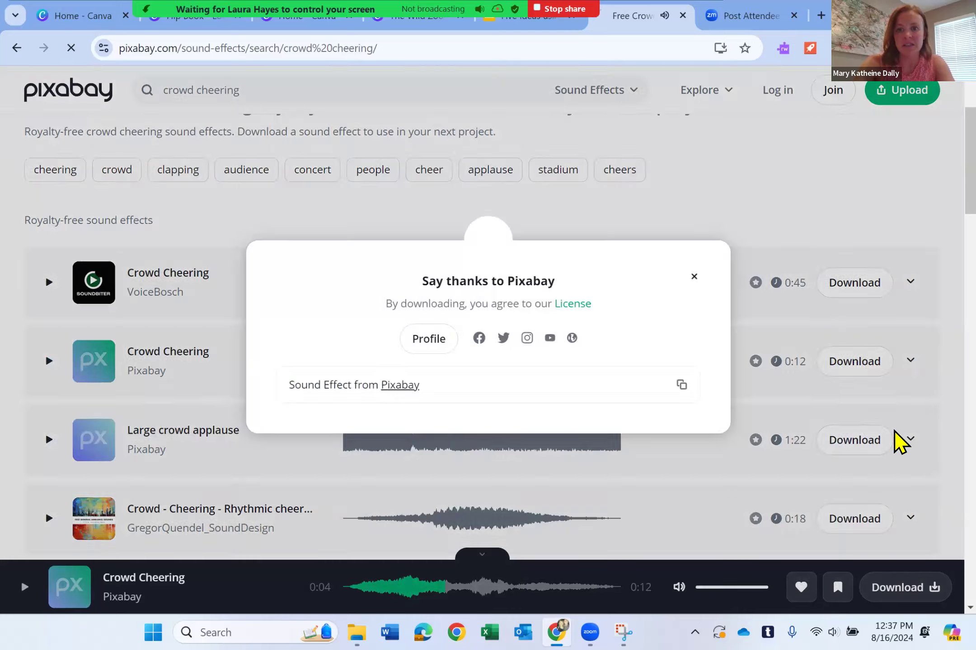
left_click(694, 277)
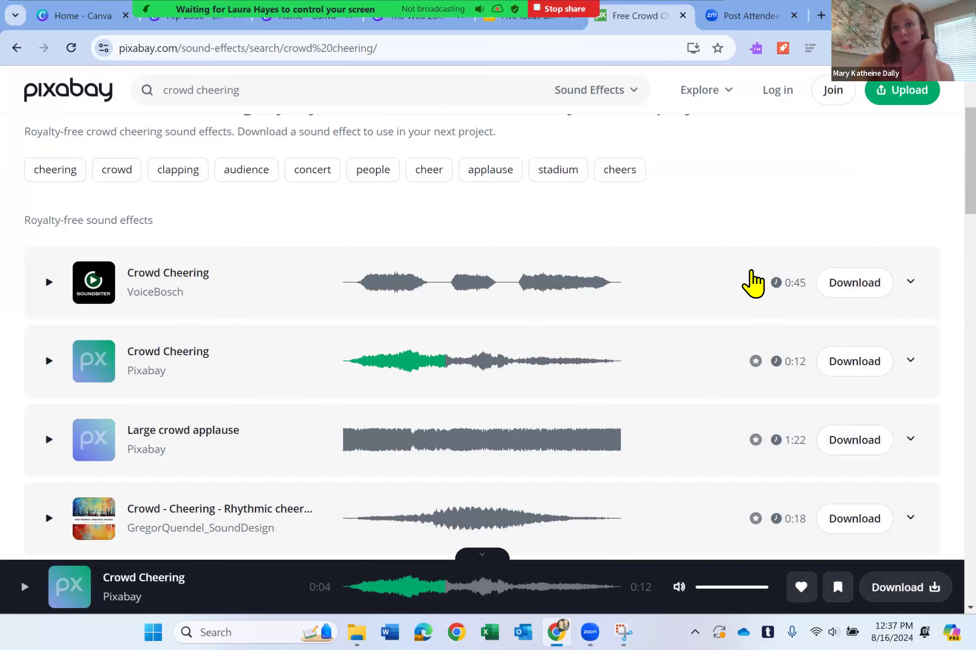
- Switch to the Five Ideas using Google Slides presentation, show the Communication Opportunities slide as a slideshow, and exit it
left_click(187, 24)
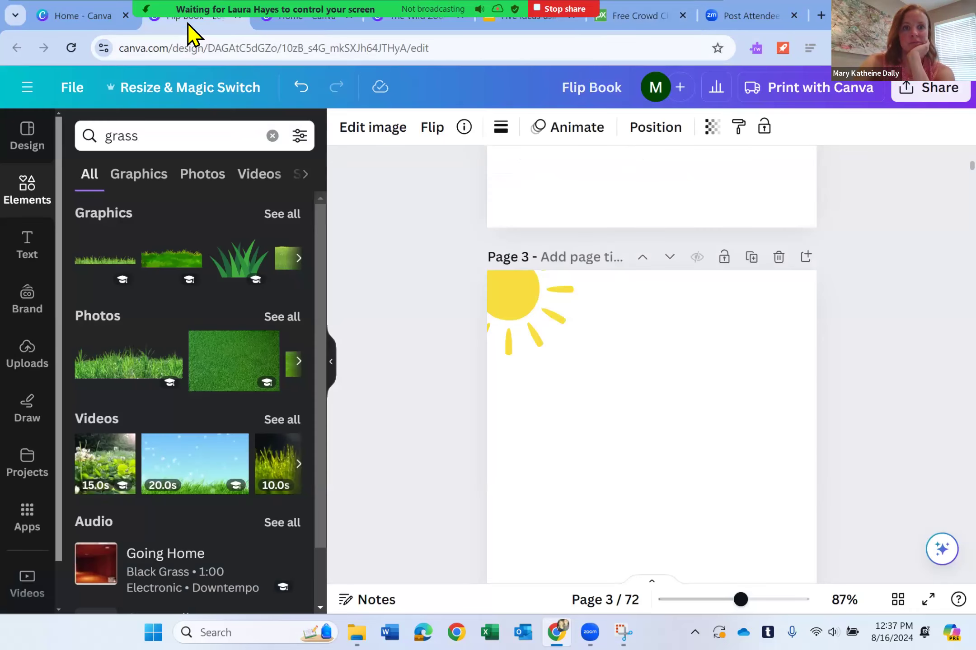
left_click(307, 22)
left_click(420, 22)
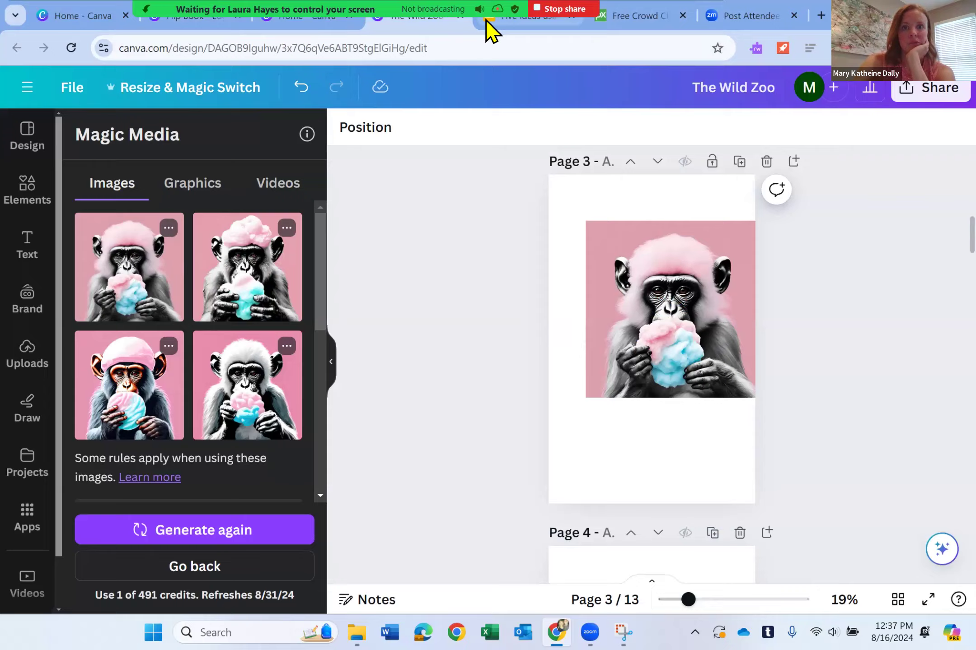
left_click(486, 20)
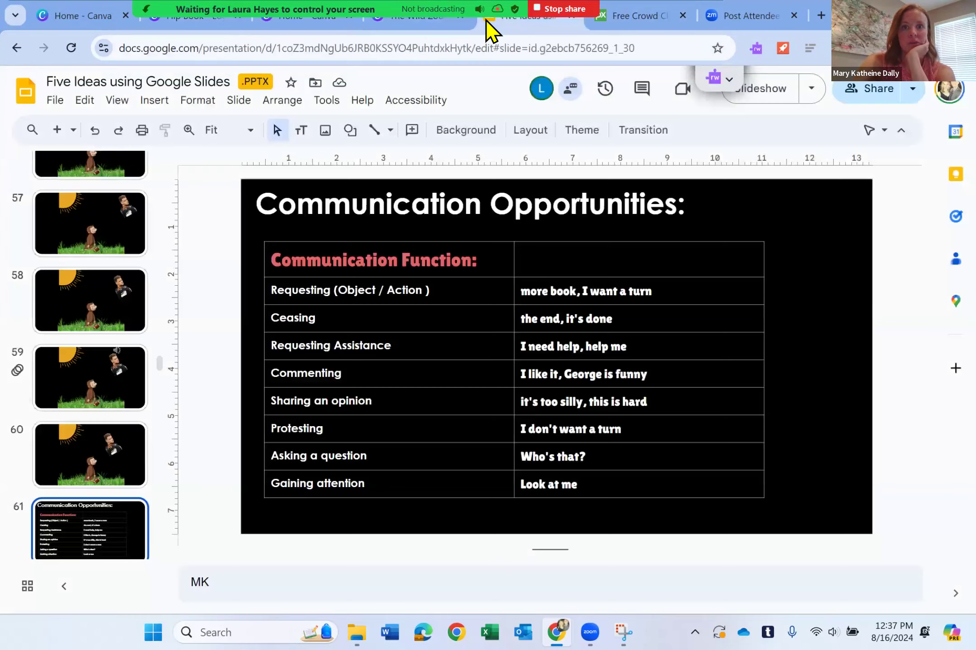
left_click(129, 105)
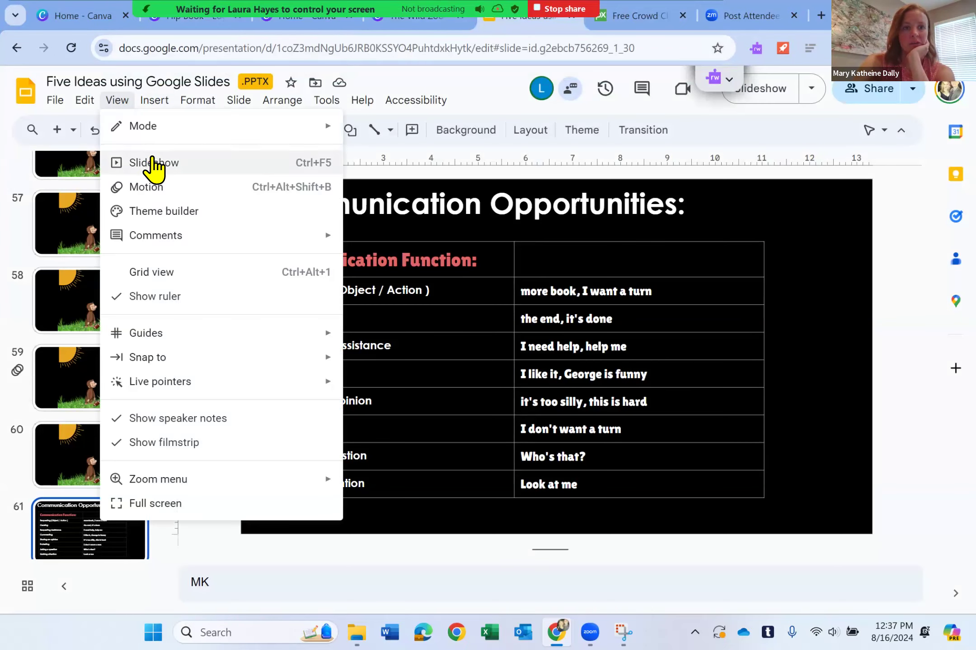
left_click(153, 168)
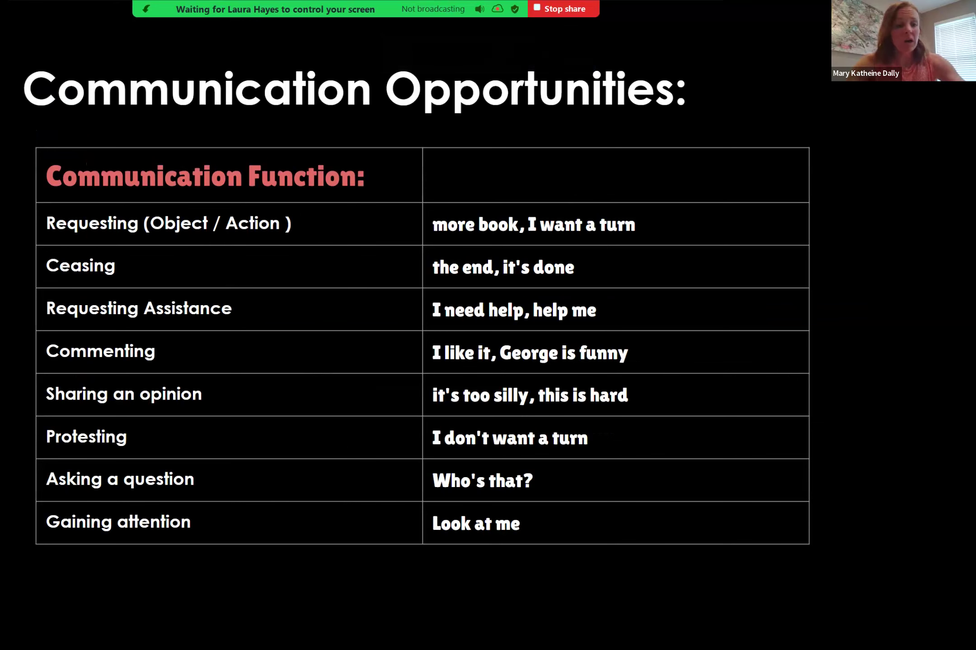
key("Escape")
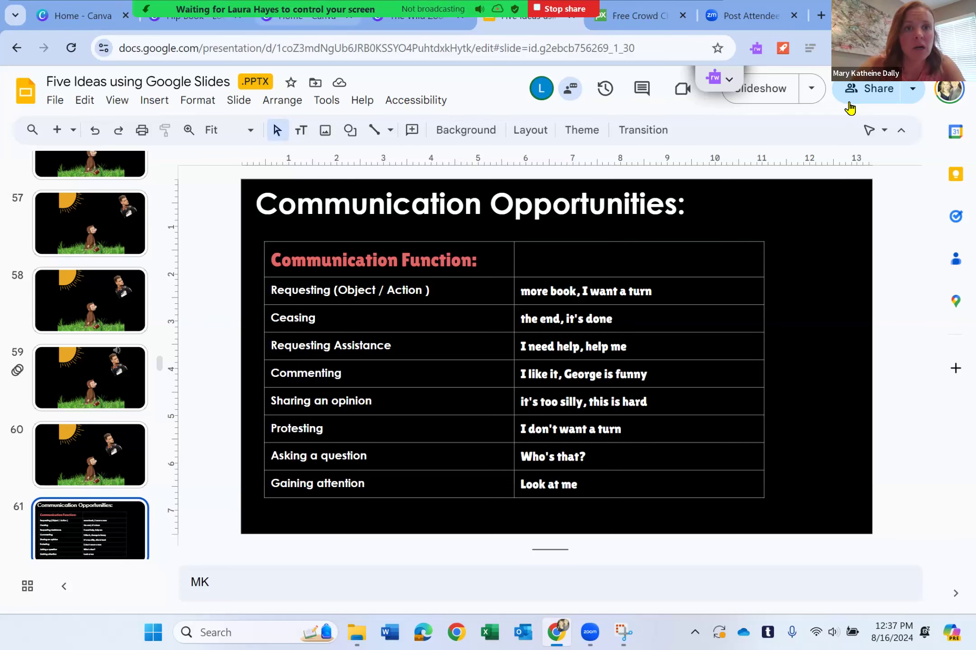
- Switch to the Flip Book design in Canva, view its download settings, and return to the share options
left_click(315, 14)
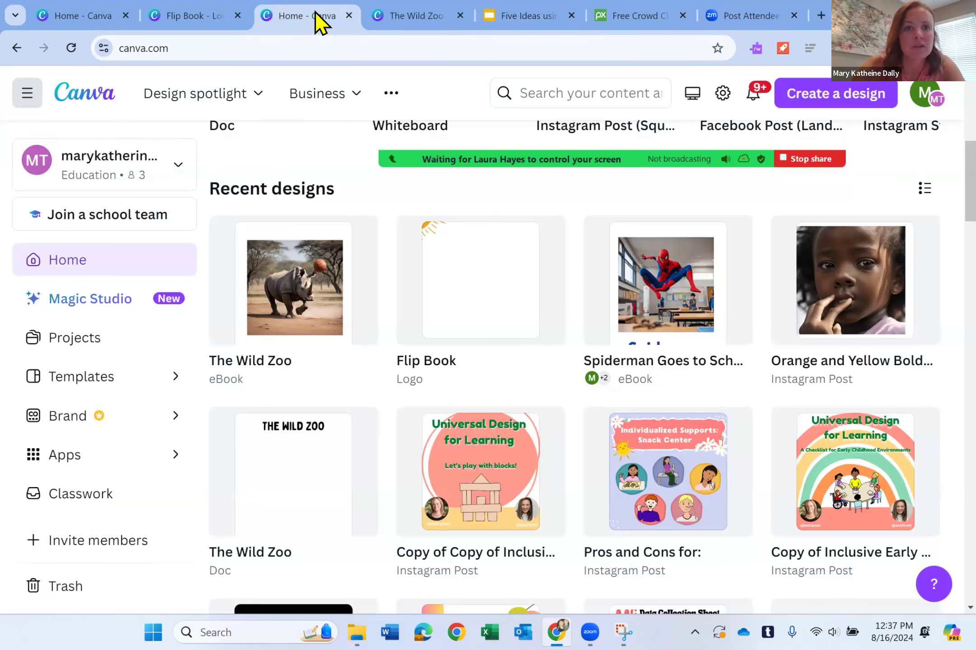
left_click(212, 13)
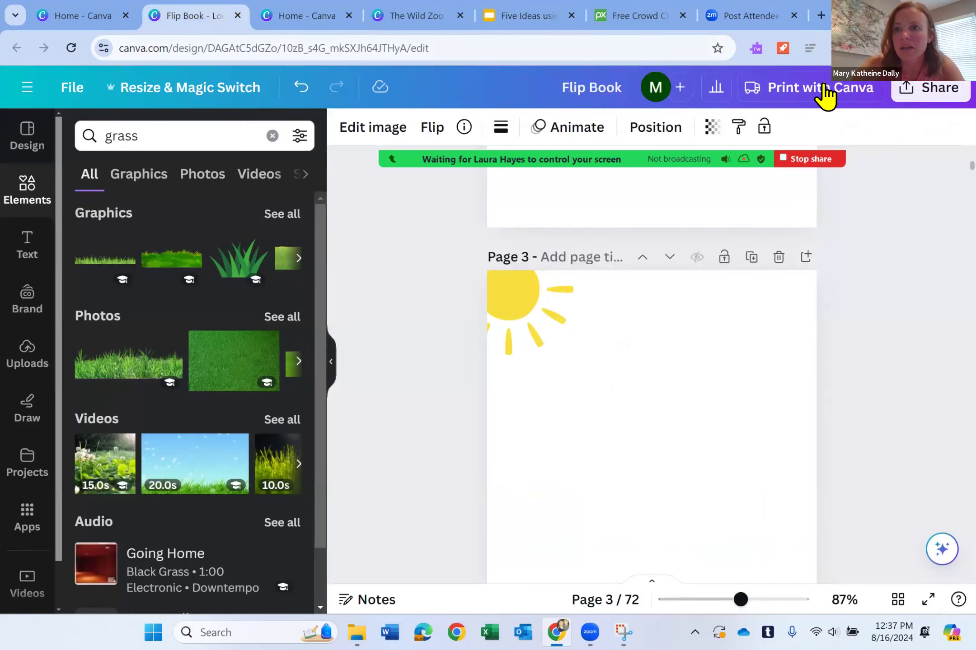
left_click(906, 90)
scroll(876, 410, "down", 2)
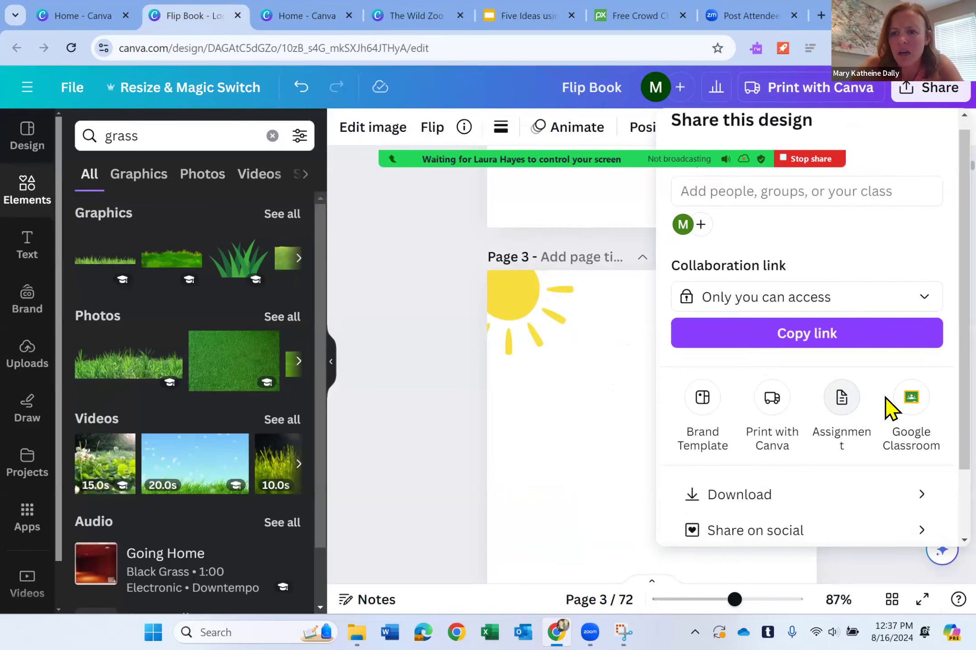
left_click(915, 416)
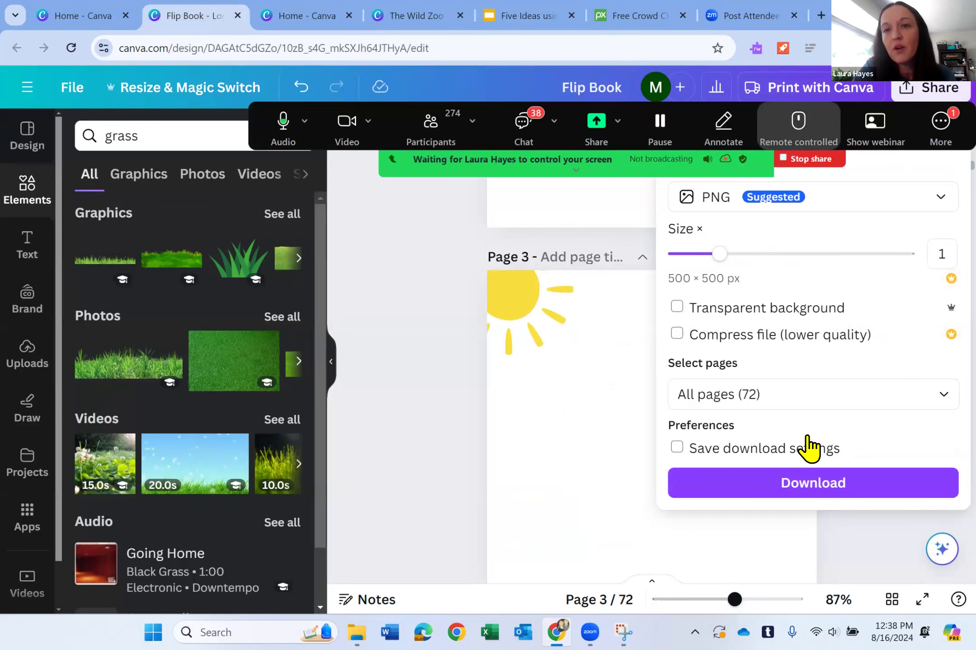
left_click(823, 472)
scroll(852, 262, "up", 3)
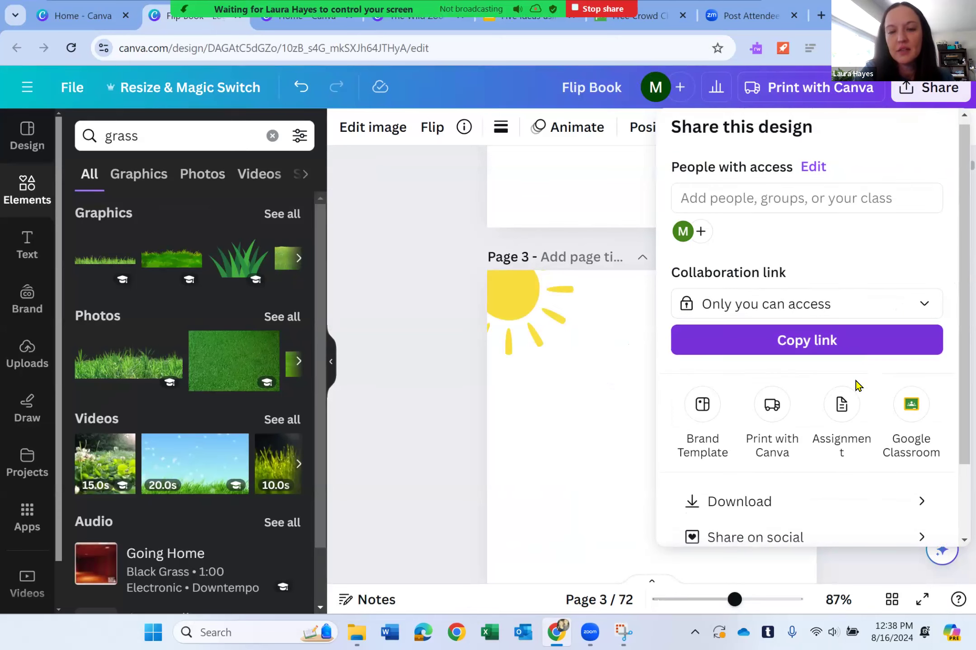
- Show all the ways to publish the Flip Book and look through the save destinations
scroll(858, 407, "down", 2)
left_click(881, 522)
scroll(835, 461, "down", 3)
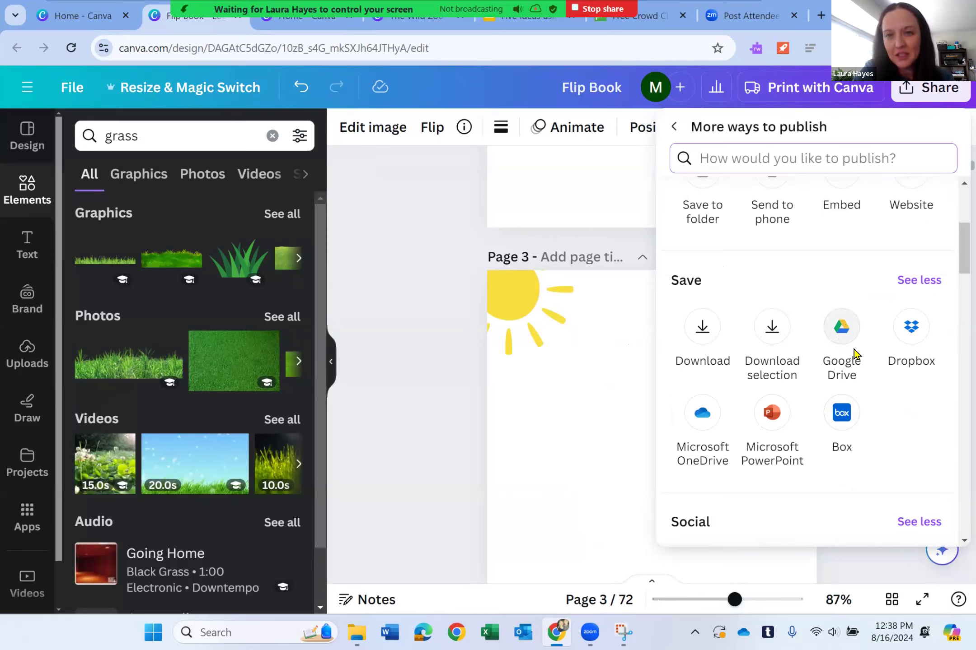
scroll(884, 396, "up", 2)
scroll(884, 396, "down", 2)
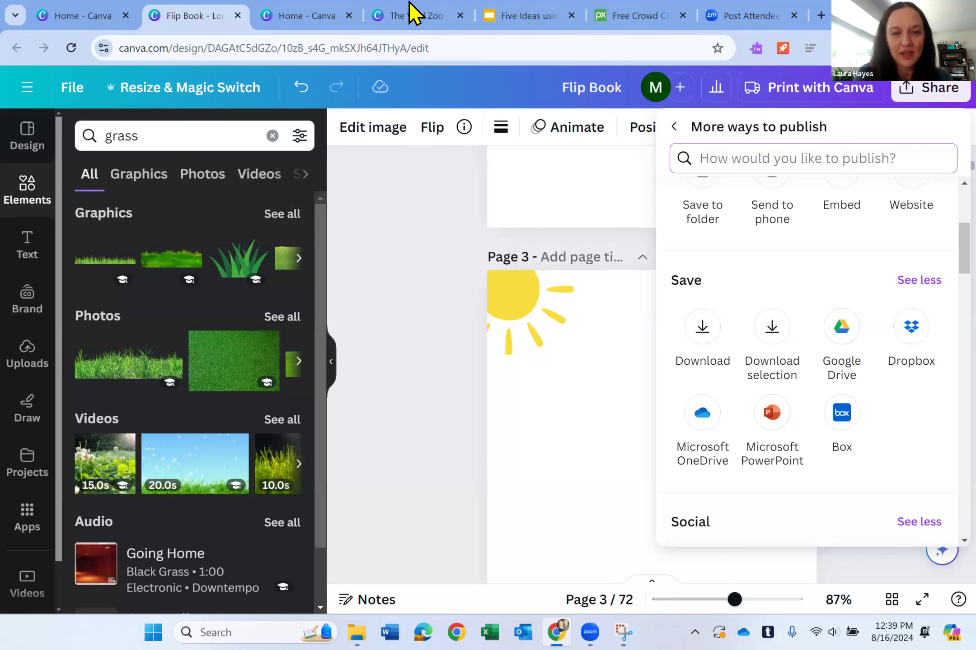
- Return to the Five Ideas using Google Slides presentation and start the slideshow from the Communication Opportunities slide
left_click(510, 17)
scroll(107, 488, "down", 1)
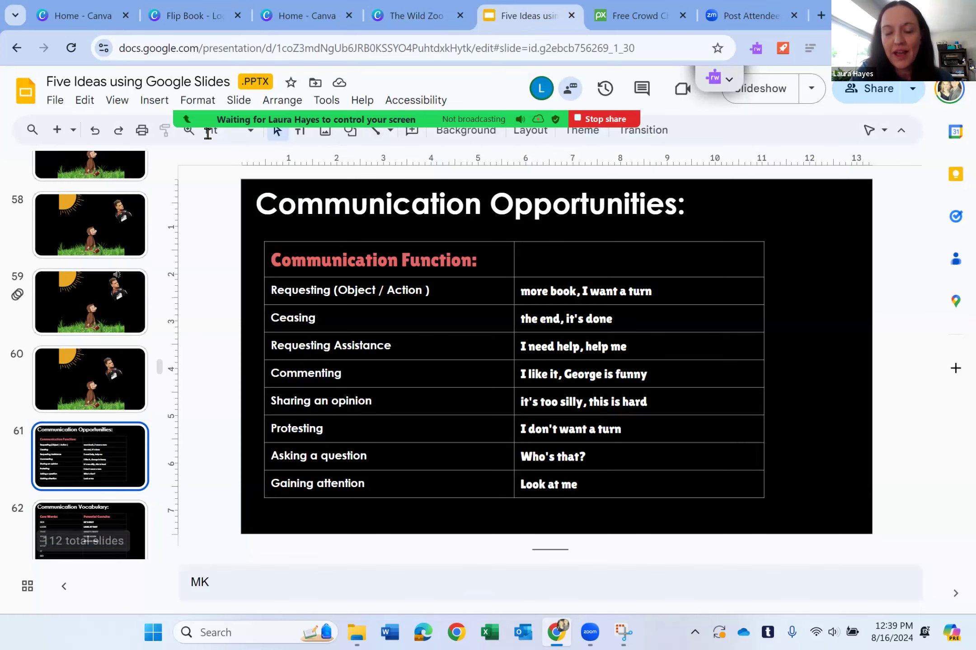
mouse_move(152, 83)
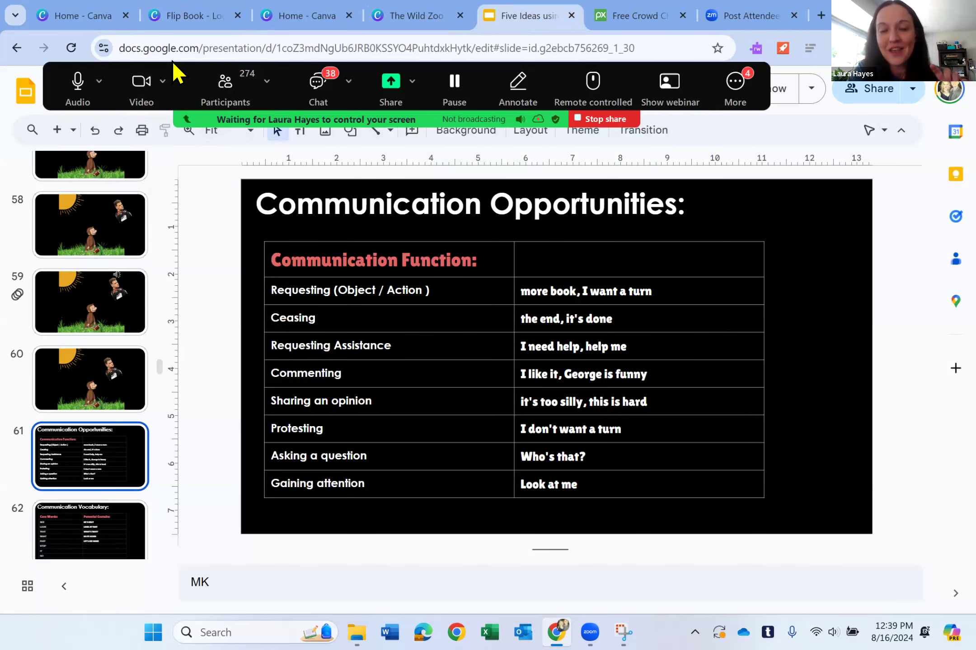
left_click(119, 101)
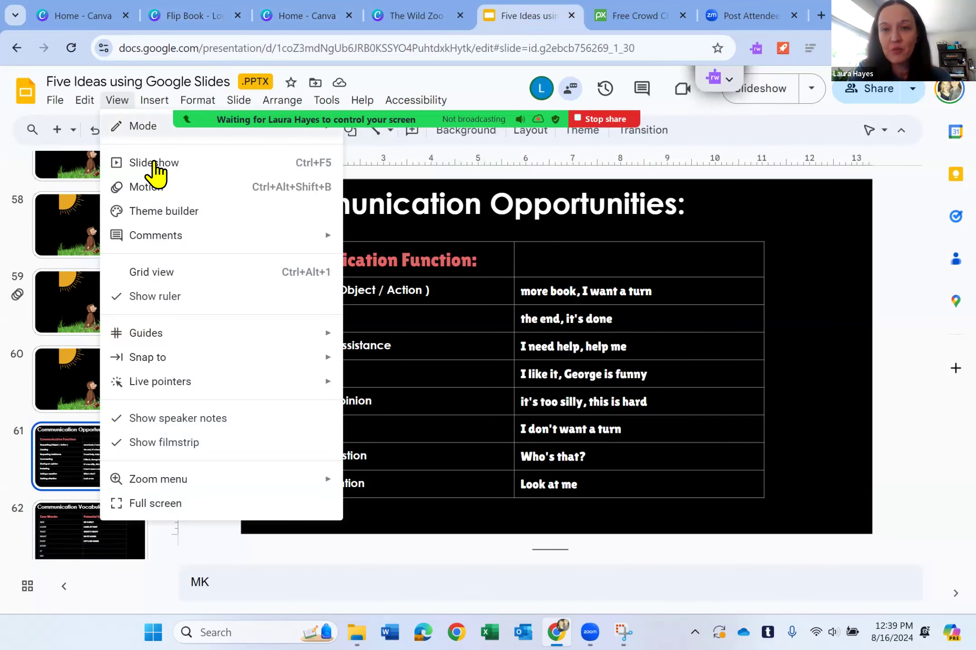
left_click(155, 165)
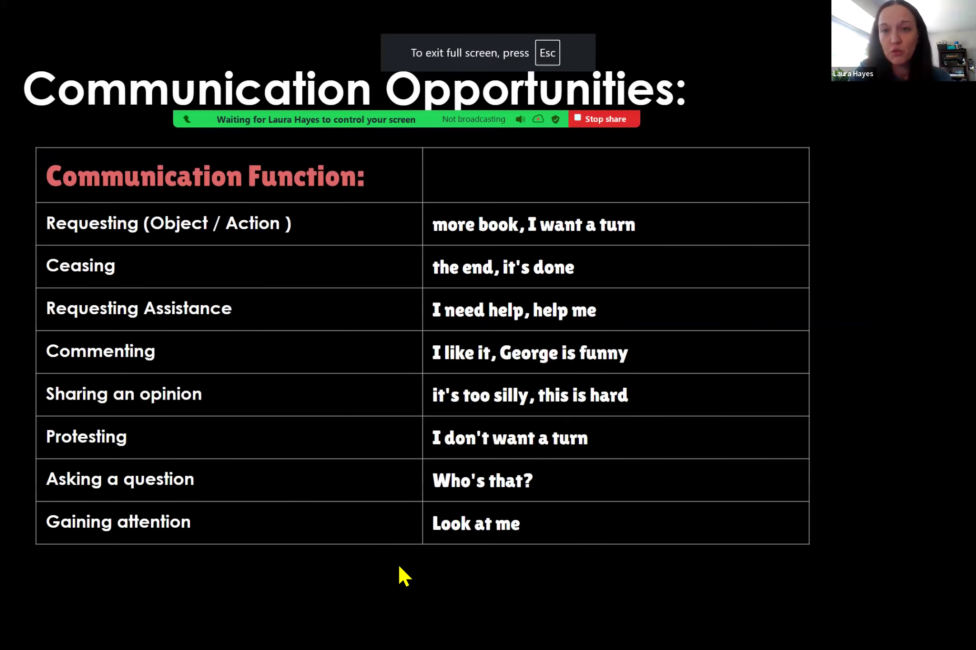
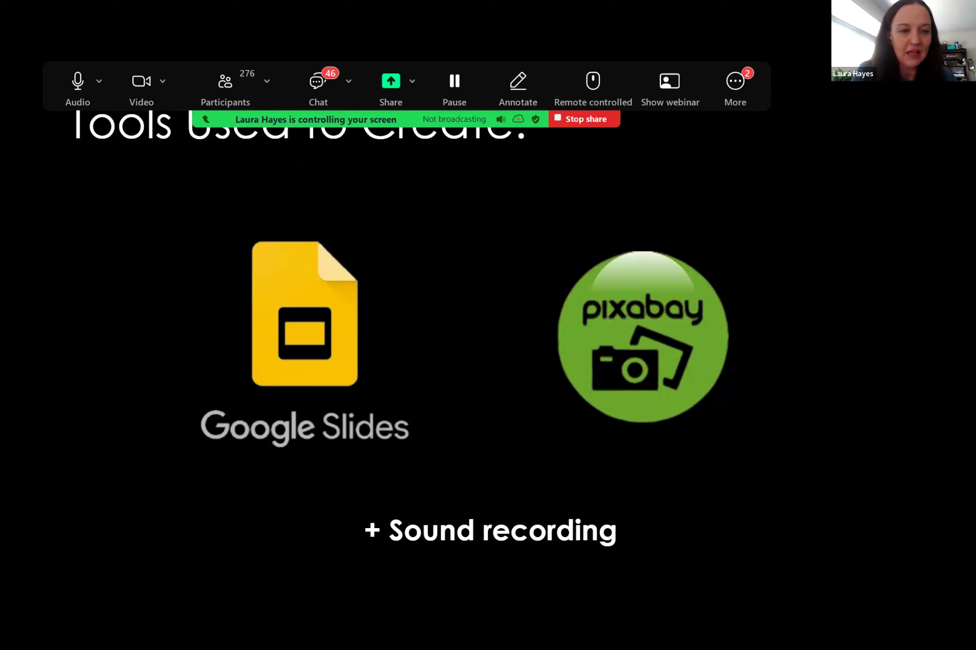
- Advance the slideshow from the Tools Used to Create slide to the DNA vocabulary card, and exit the slideshow
left_click(317, 390)
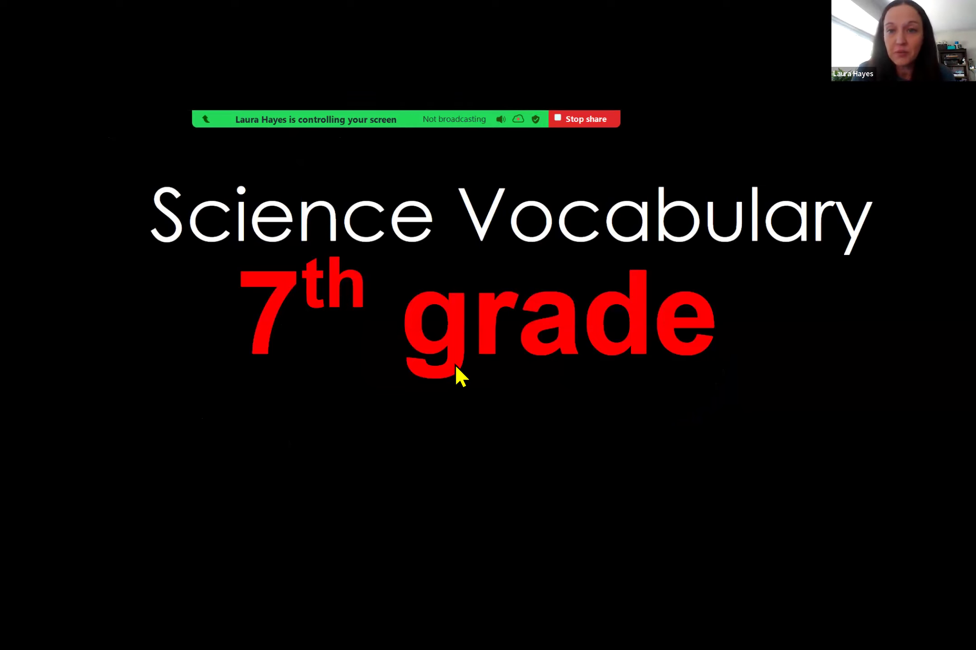
left_click(432, 347)
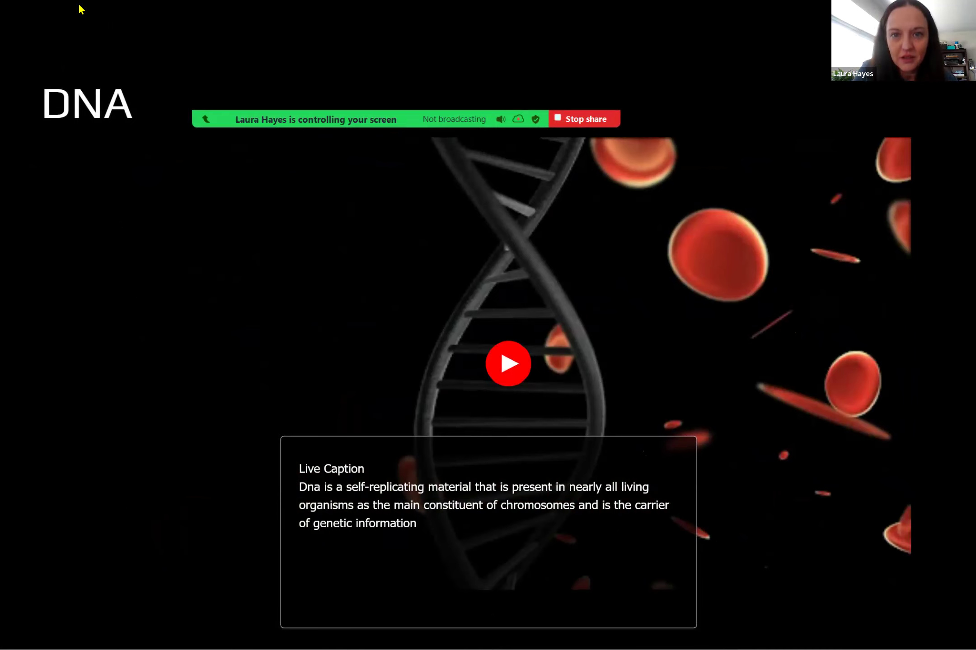
key("Escape")
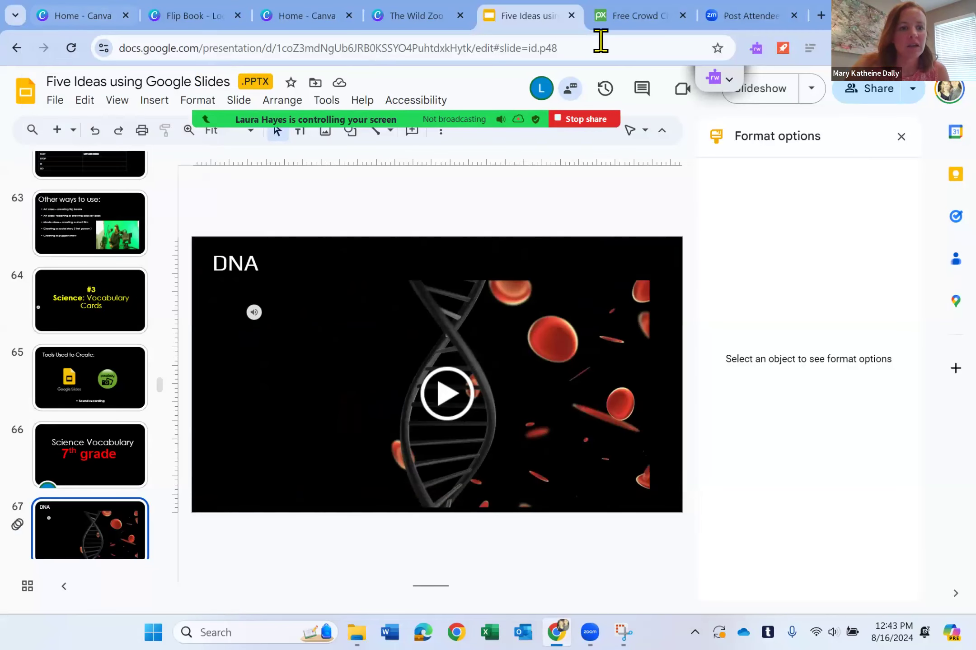
- Switch to the Pixabay website and change the crowd cheering search category to Videos
left_click(613, 20)
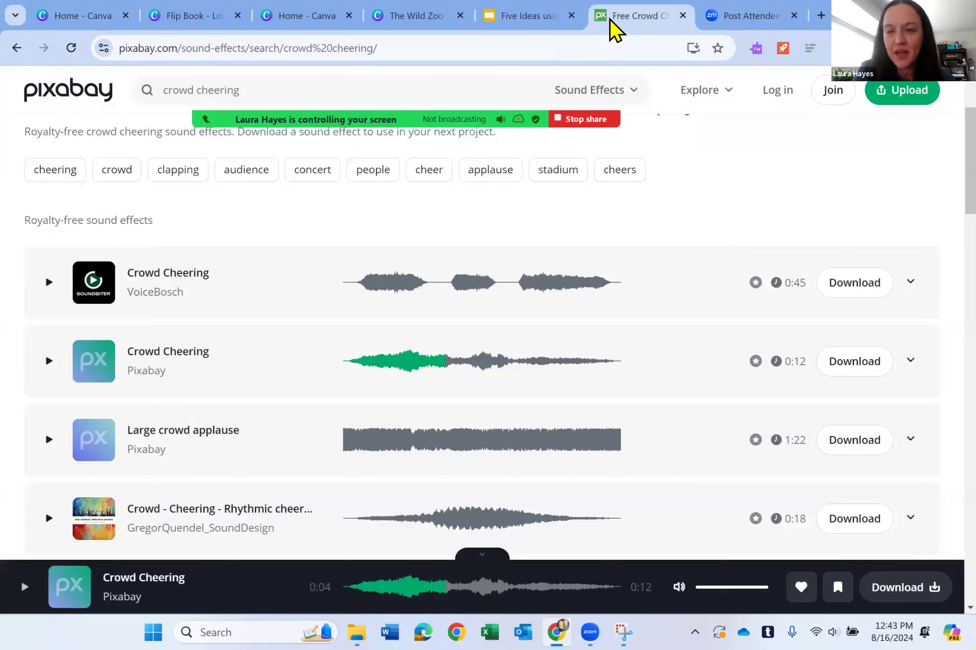
double_click(283, 89)
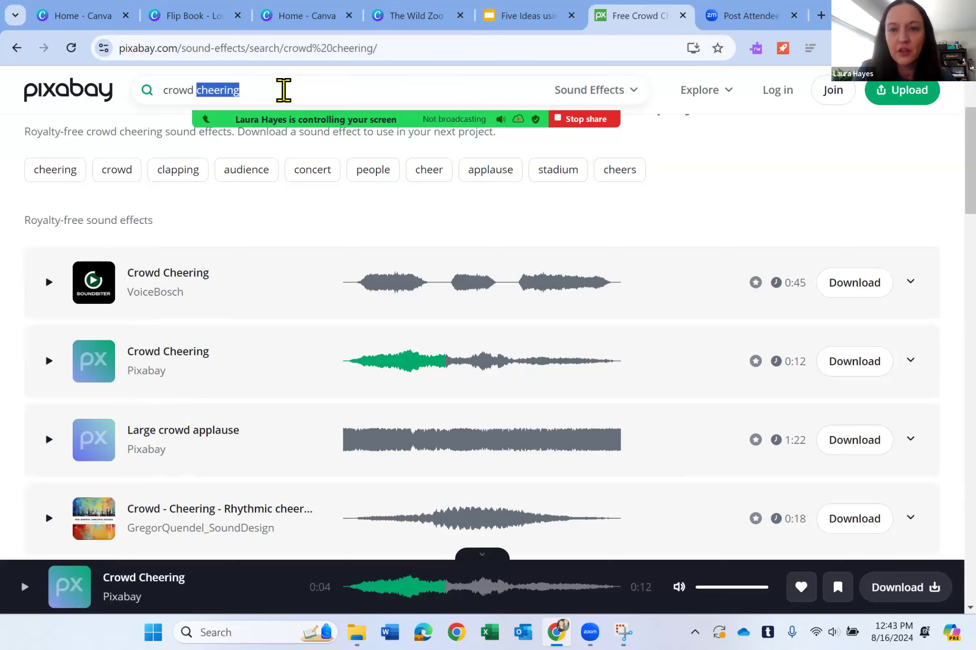
left_click(586, 94)
left_click(584, 94)
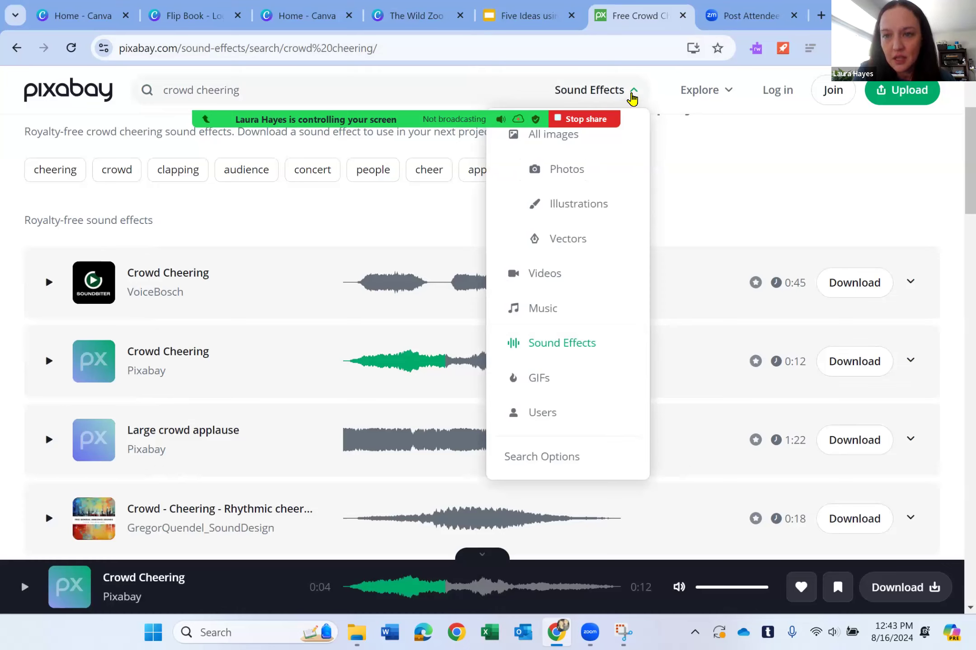
left_click(546, 273)
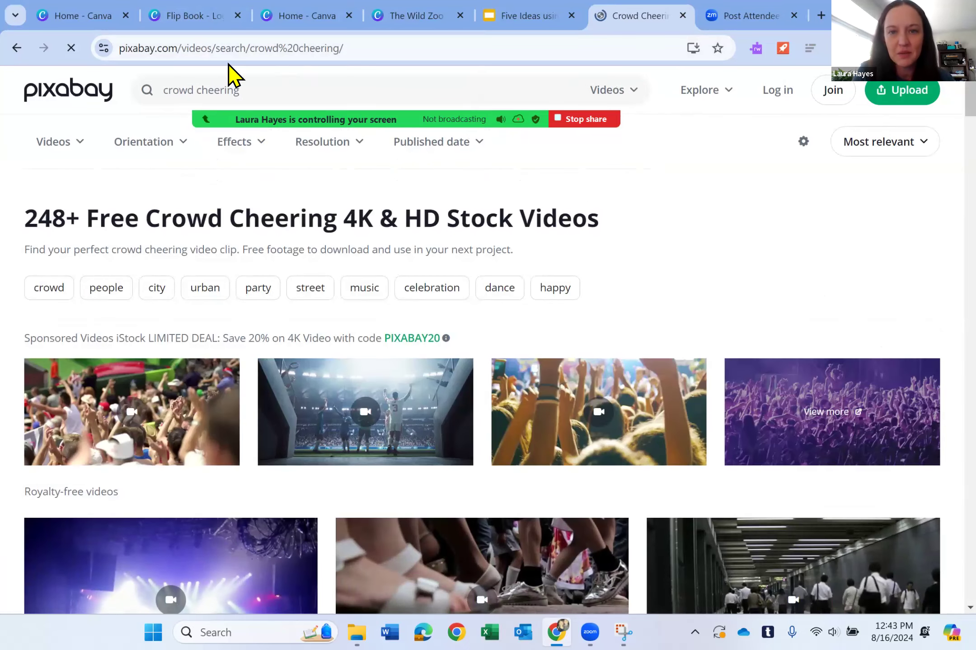
- Select the whole crowd cheering search phrase and open the Zoom webinar chat
double_click(249, 89)
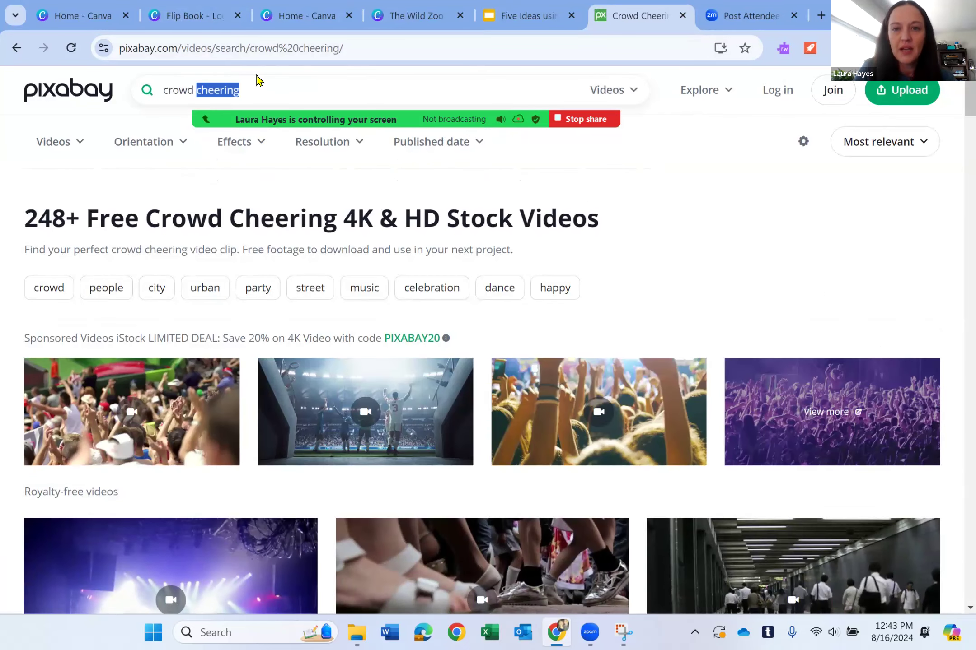
left_click(259, 87)
left_click_drag(260, 87, 153, 90)
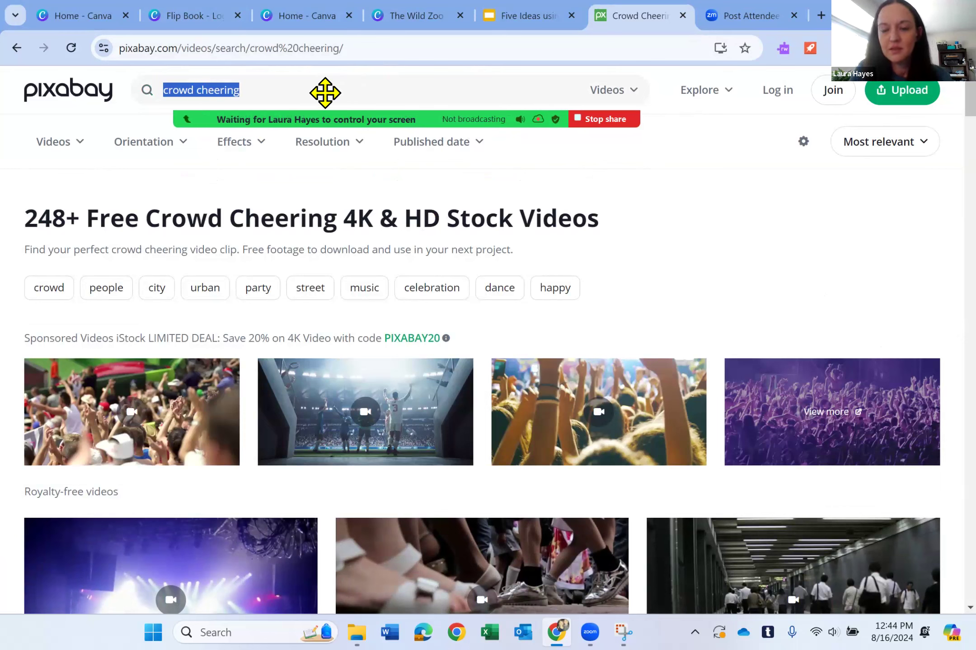
key("alt+h")
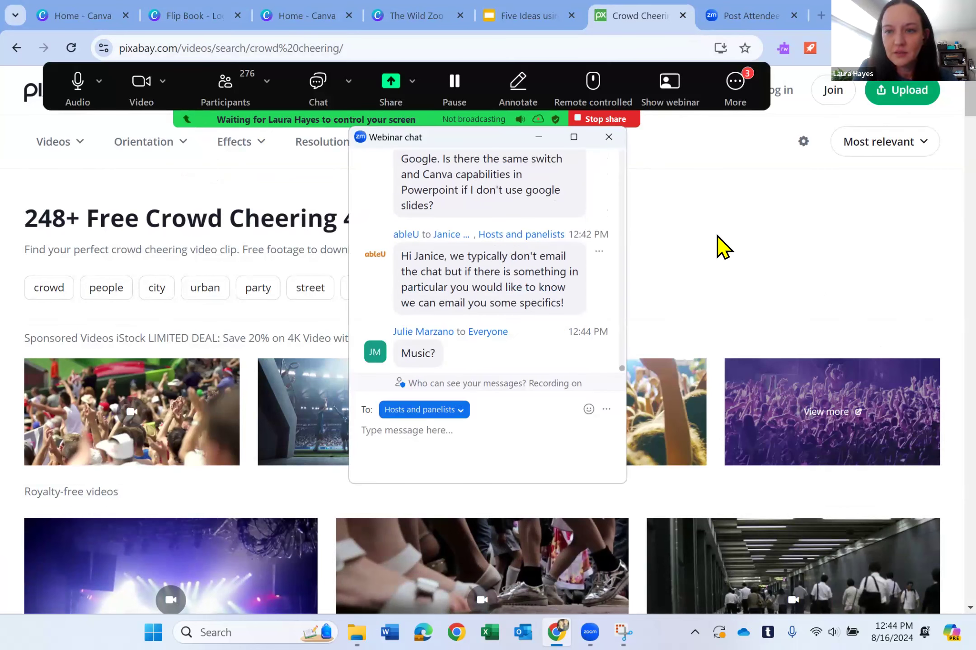
- Select the whole crowd cheering phrase in the Pixabay search field
left_click(732, 242)
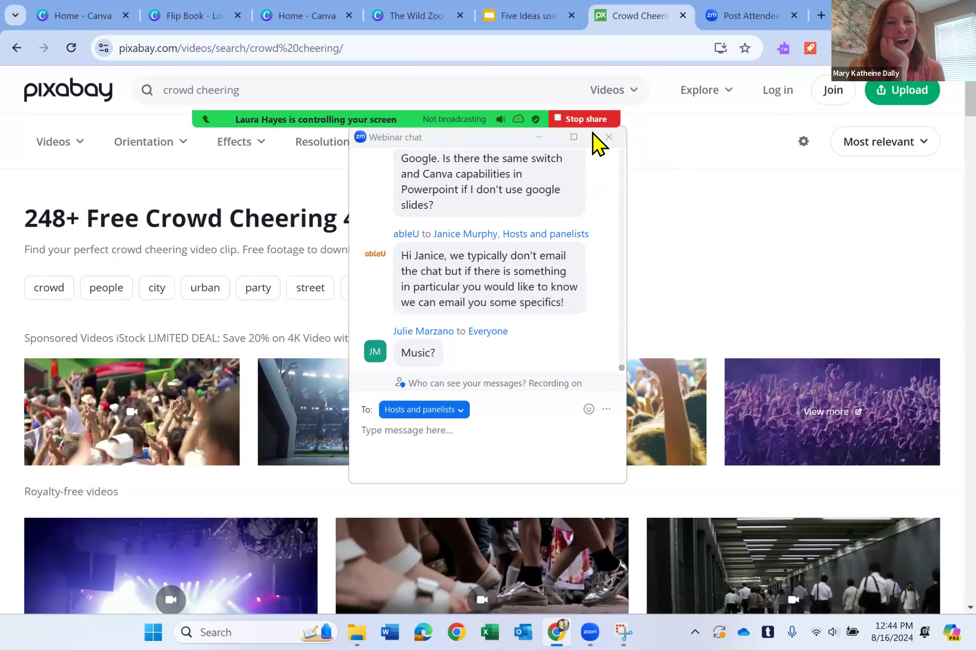
left_click(319, 86)
double_click(318, 85)
left_click(319, 83)
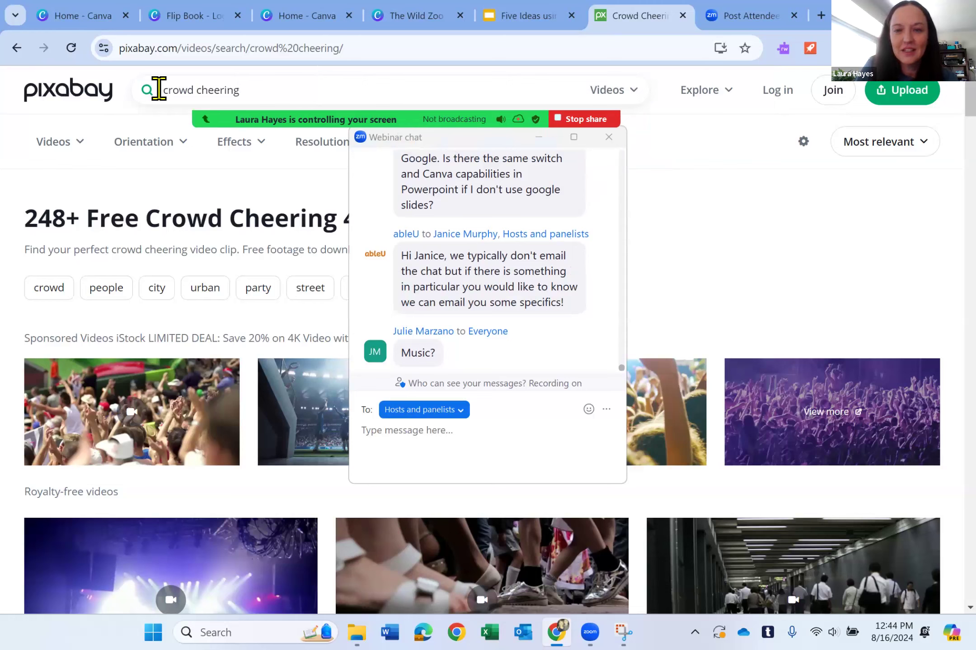
triple_click(183, 98)
type("m")
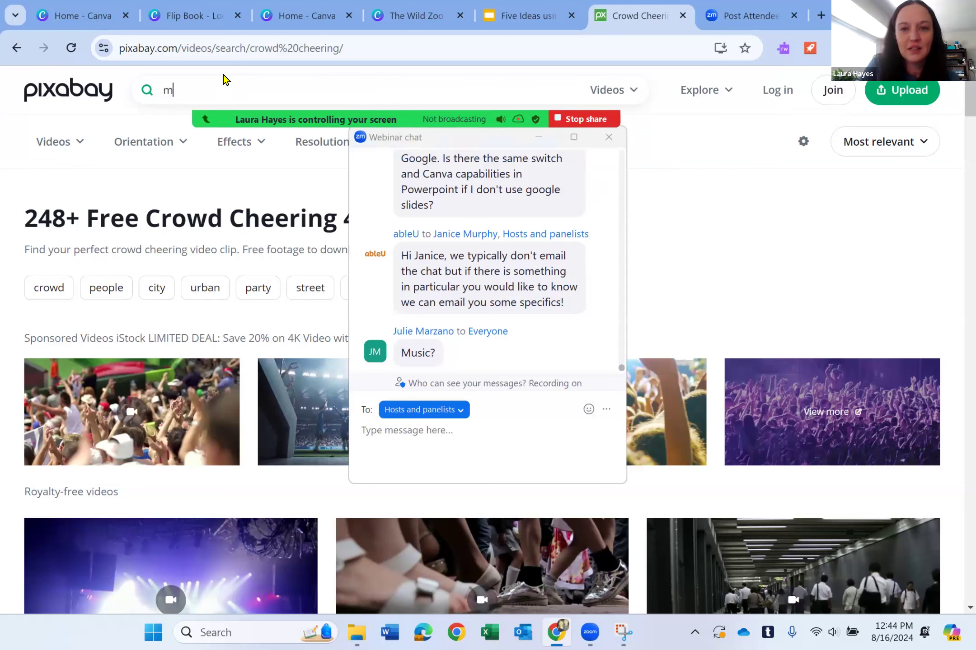
type("uisc")
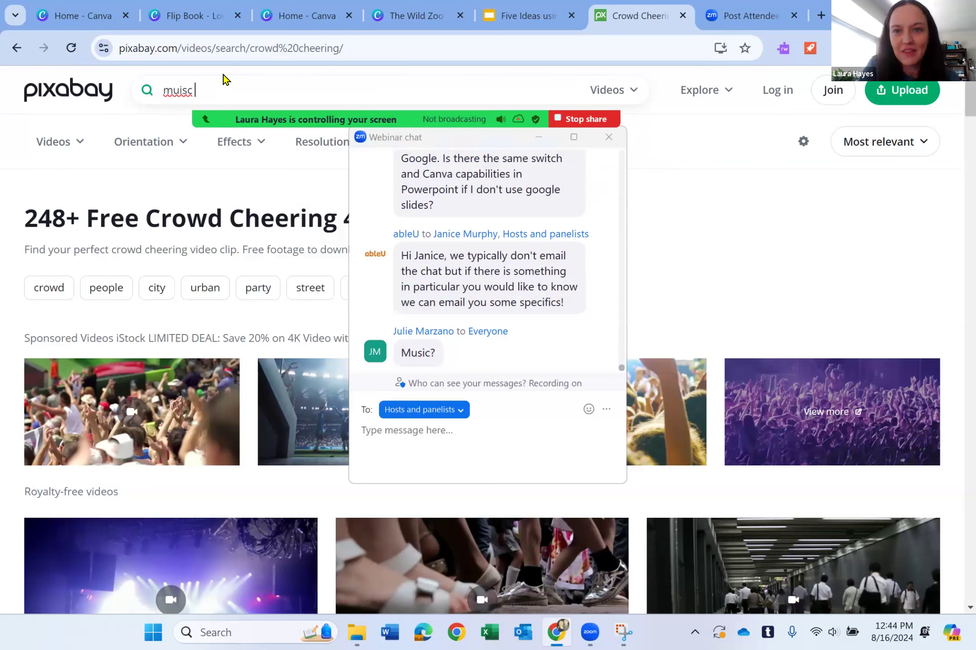
key("BackSpace")
key("BackSpace")
key("BackSpace")
key("BackSpace")
key("BackSpace")
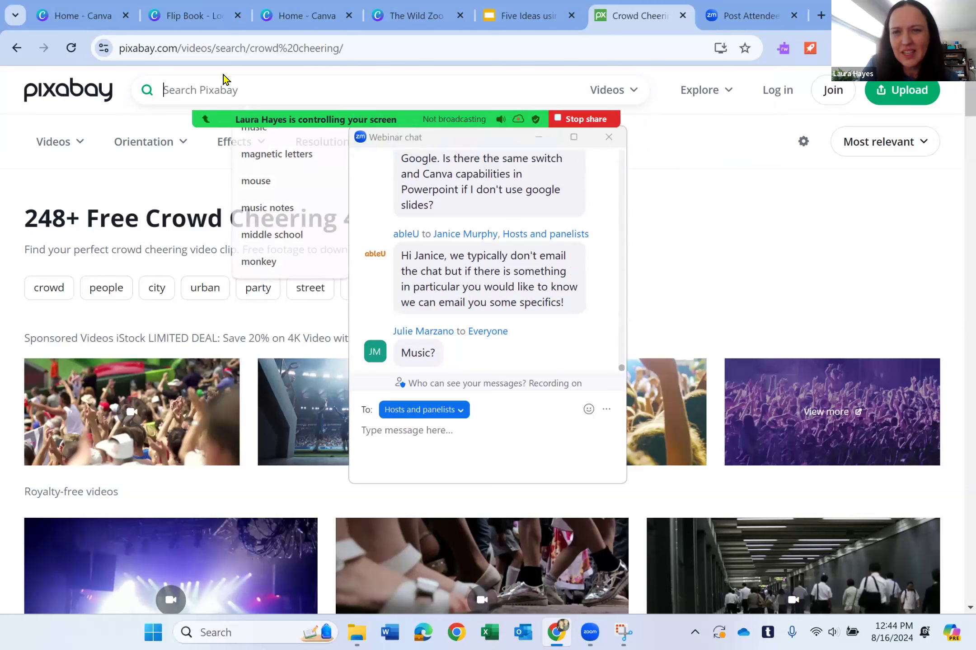
- Search Pixabay videos for piano and open the first royalty-free result, showing a hand on piano keys
type("piano")
key("Return")
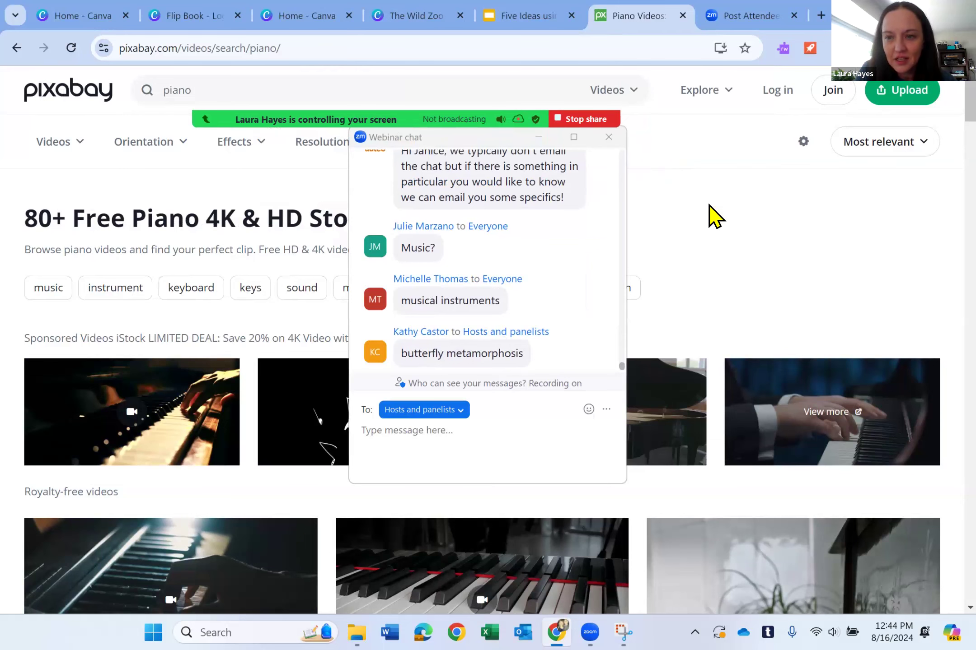
scroll(663, 192, "down", 3)
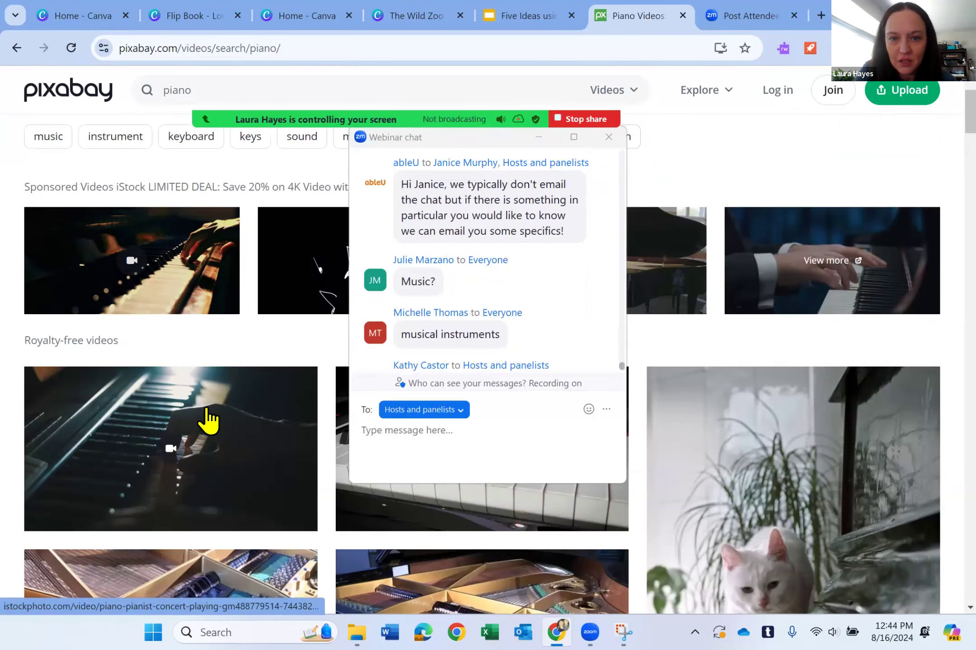
left_click(169, 427)
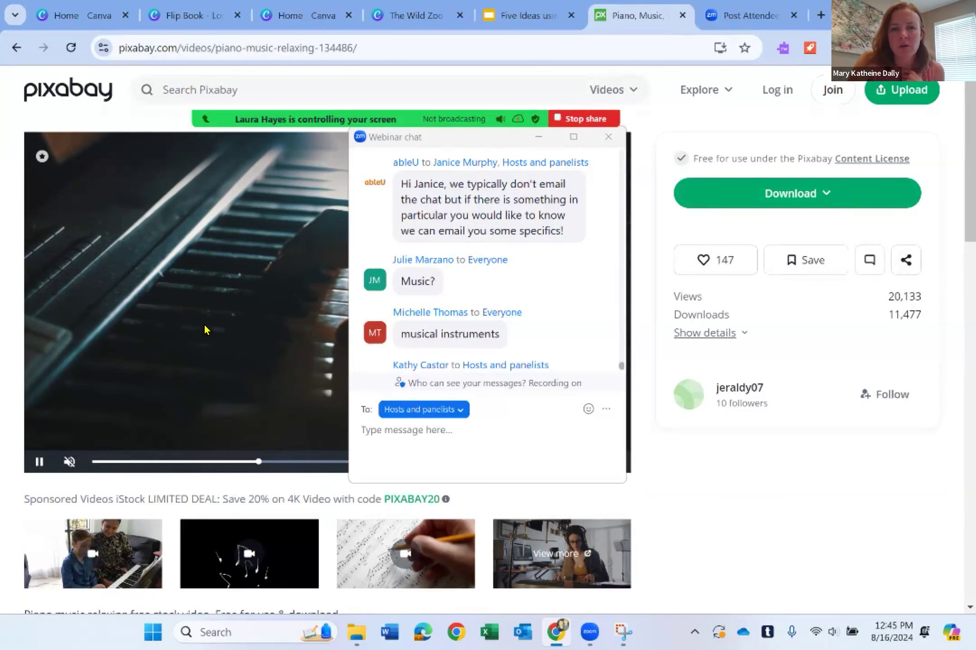
- Minimize the webinar chat, and select the audio icon on the DNA slide of the Five Ideas using Google Slides presentation
left_click(537, 138)
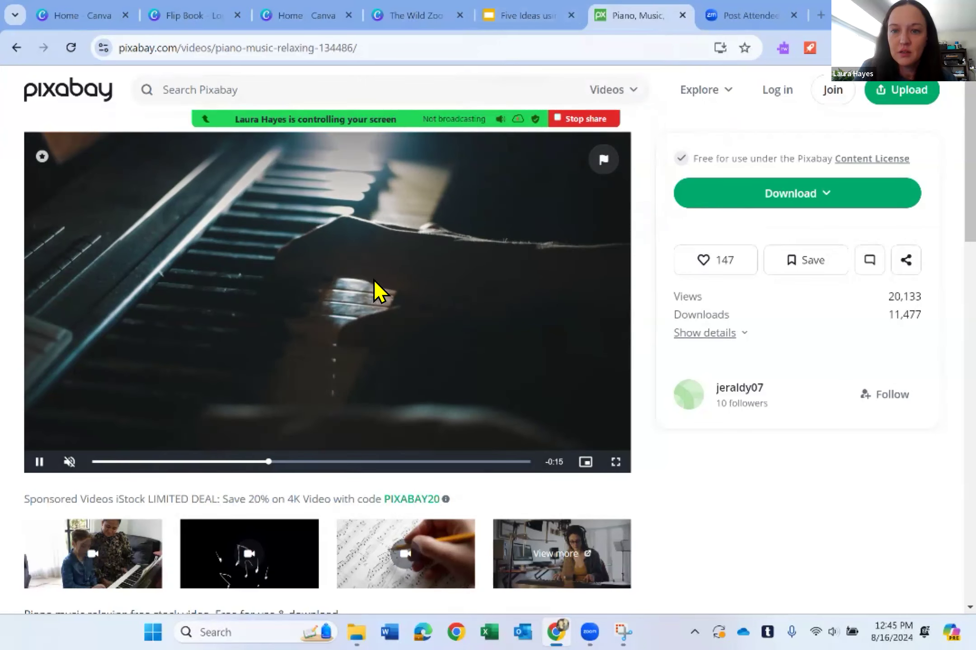
left_click(509, 18)
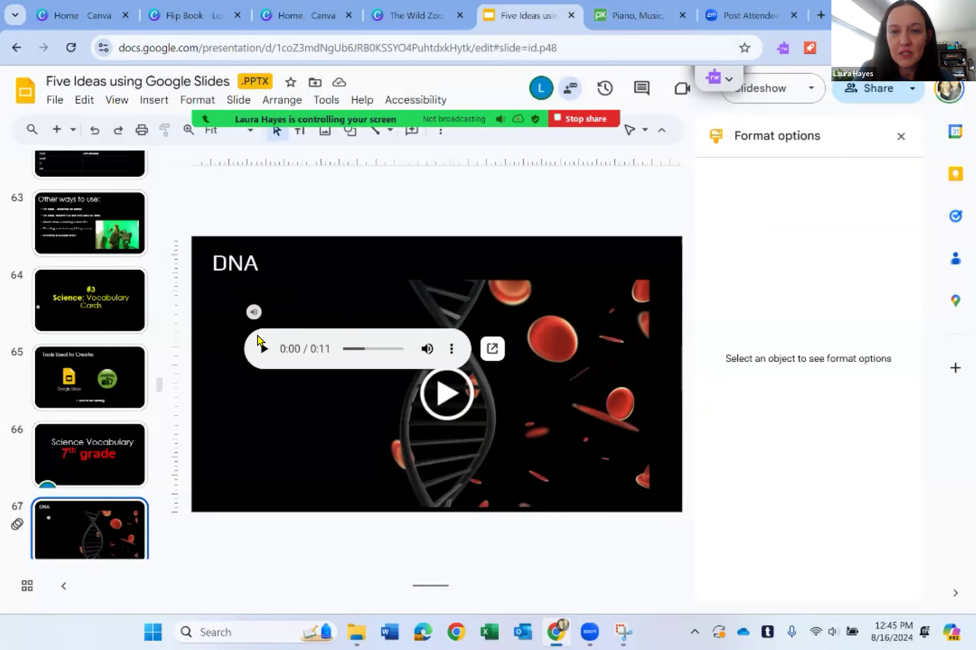
left_click(254, 312)
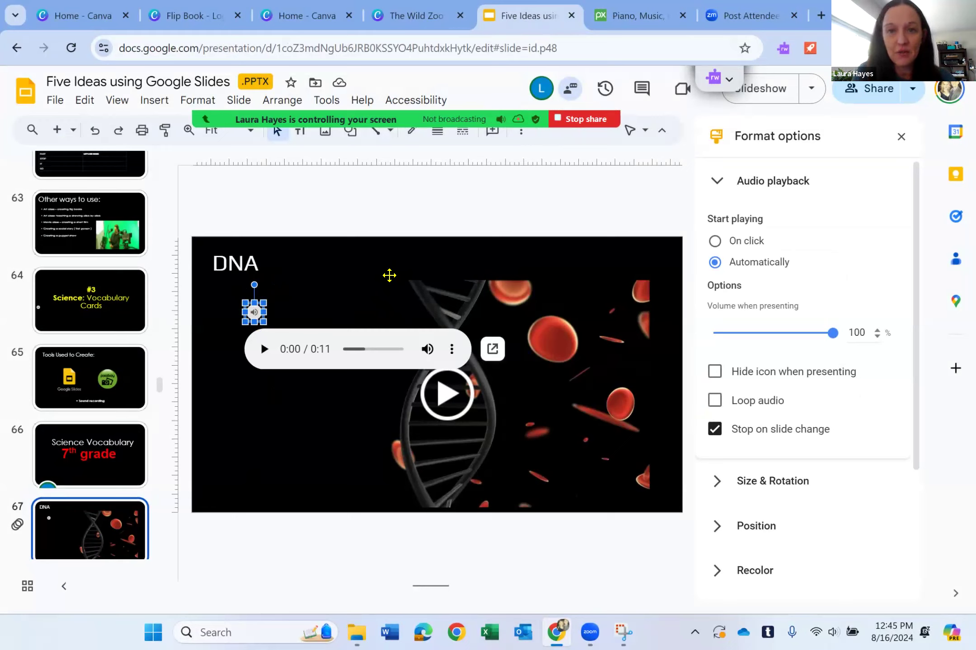
- Find and launch the Windows Sound Recorder app
left_click(244, 632)
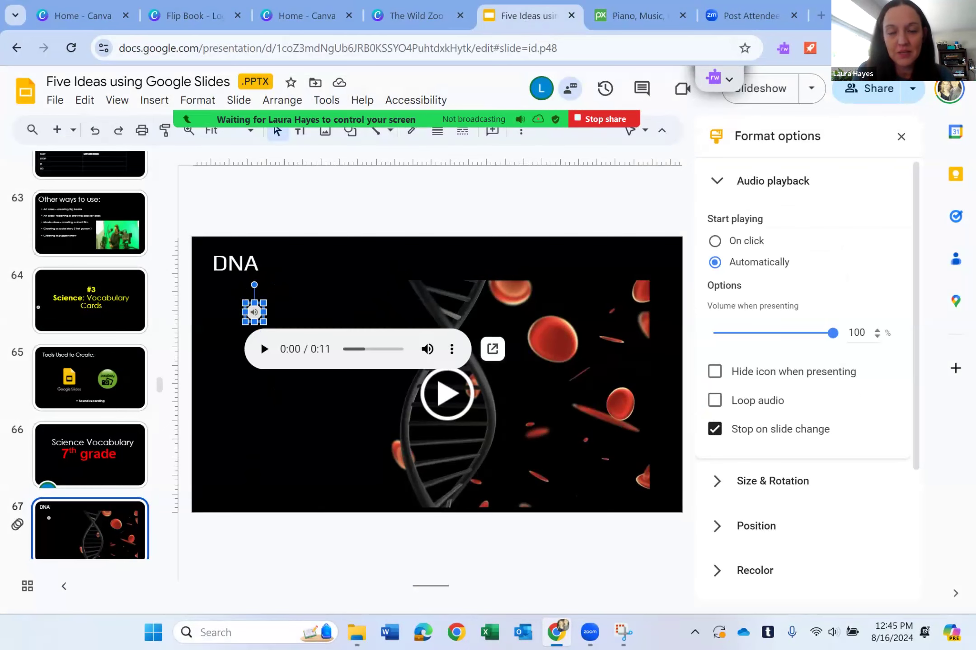
type("sound recorder")
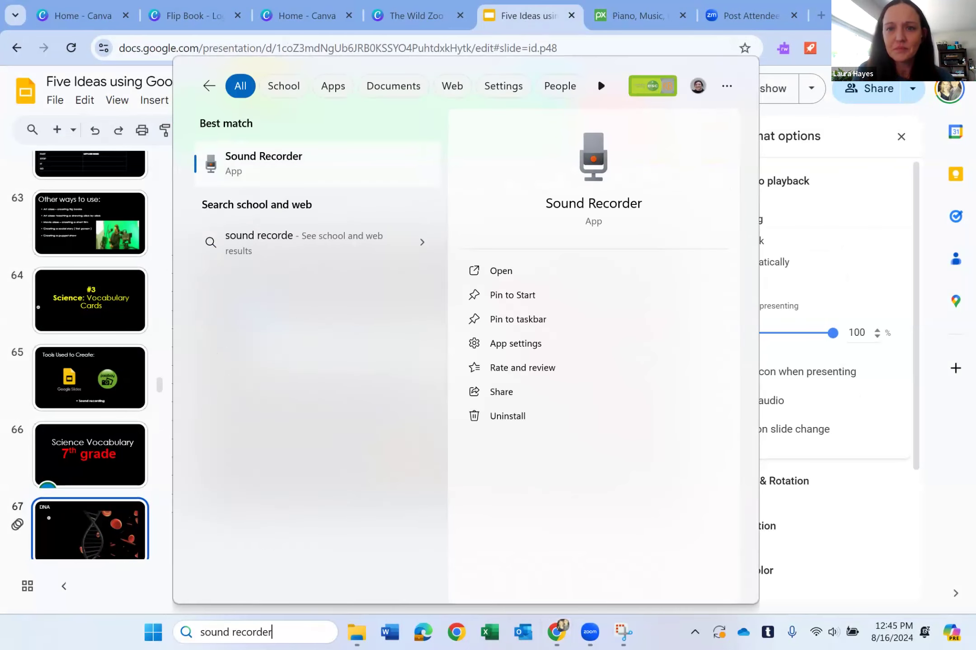
key("Return")
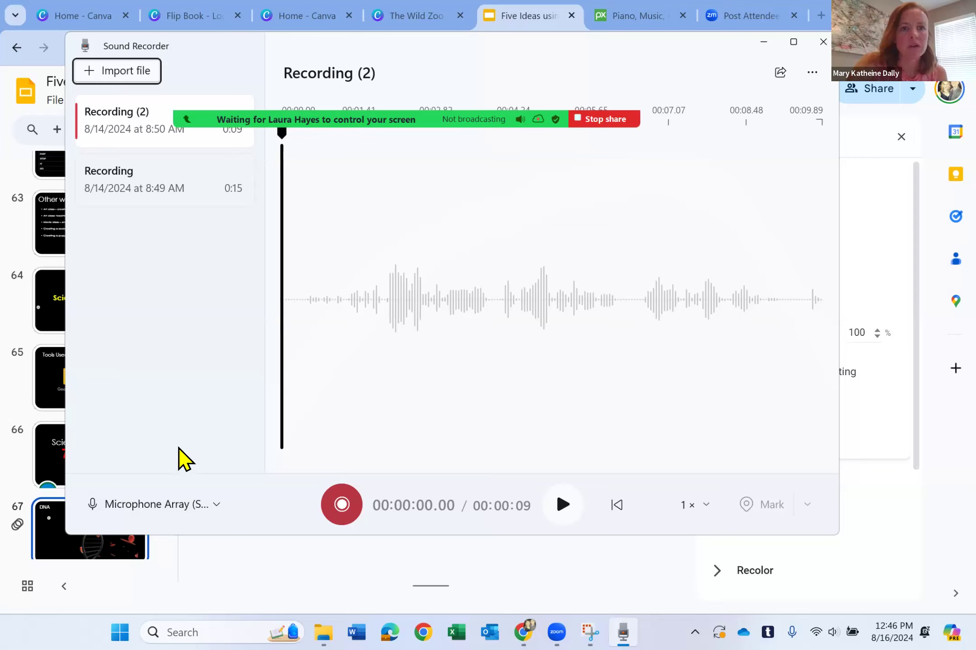
- Set the recording format to MP3 in Sound Recorder's settings and close the app
left_click(809, 80)
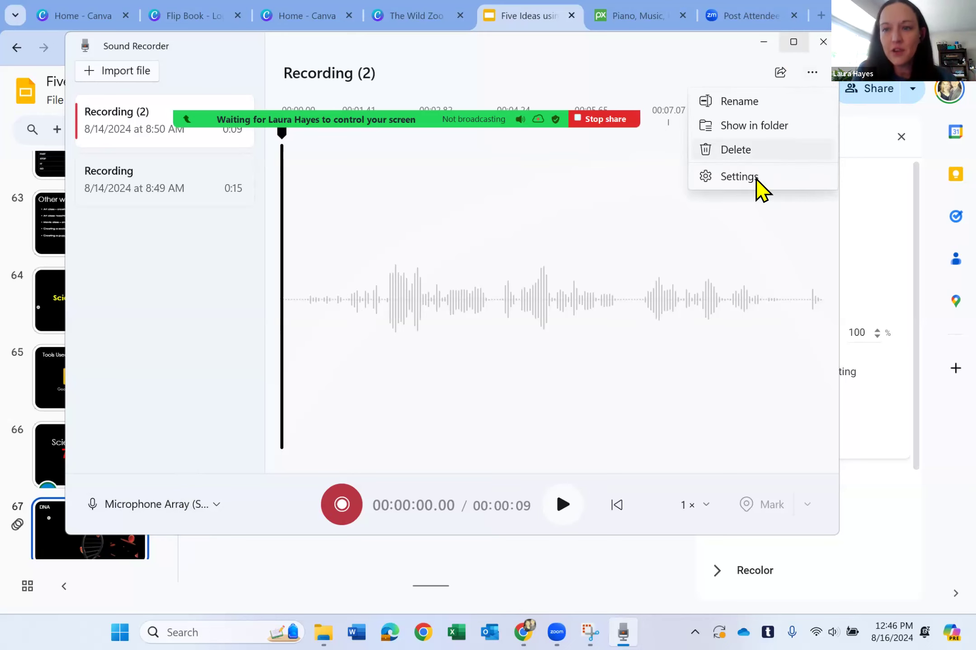
left_click(755, 178)
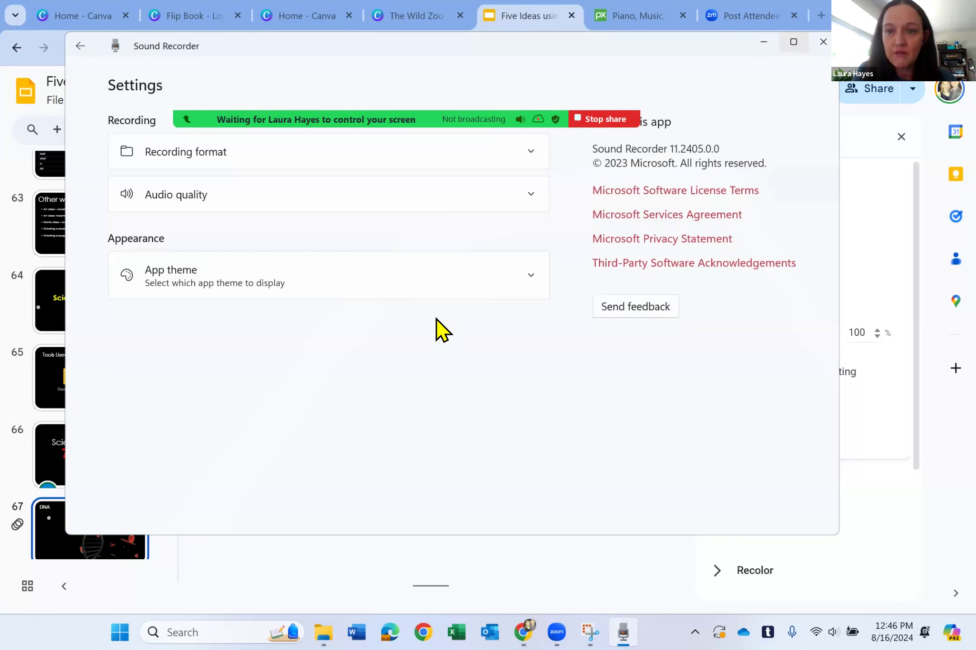
left_click(503, 152)
left_click(499, 224)
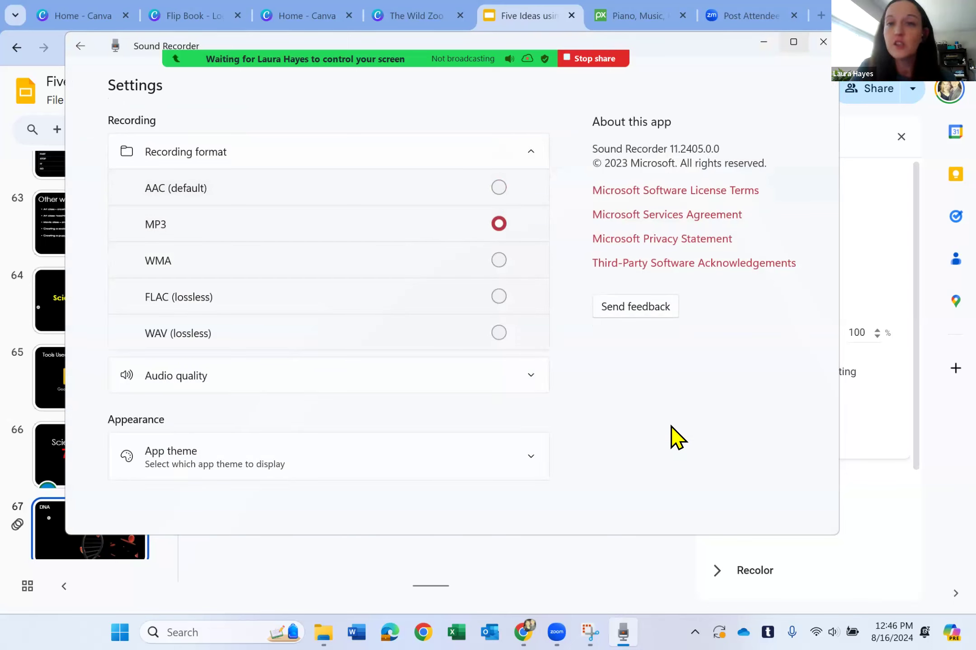
left_click(823, 43)
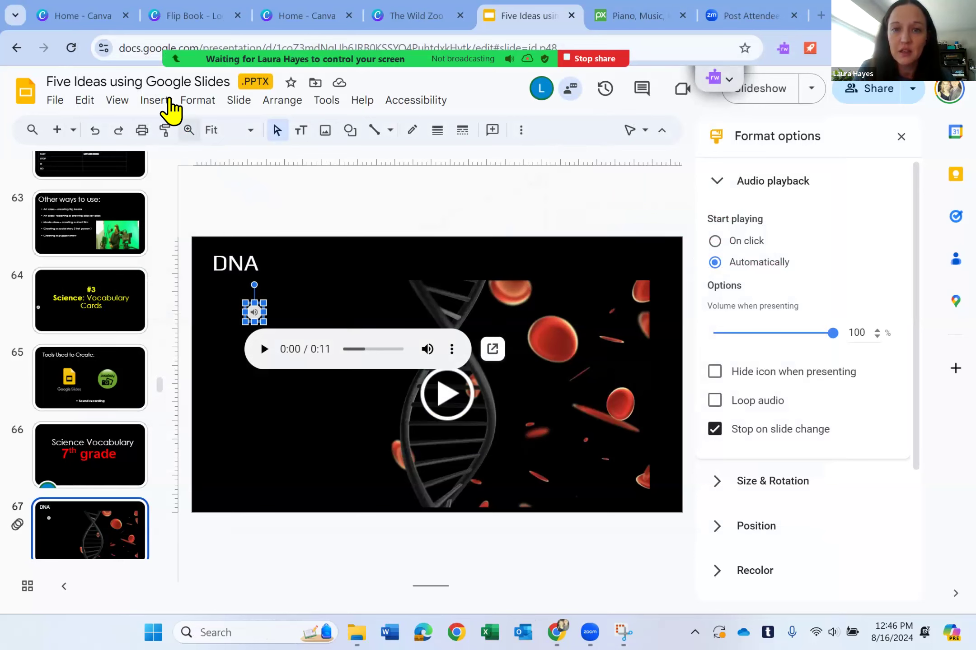
- View the Drive files available for audio insertion, close the picker without inserting any, and reselect the DNA slide's audio icon
left_click(154, 100)
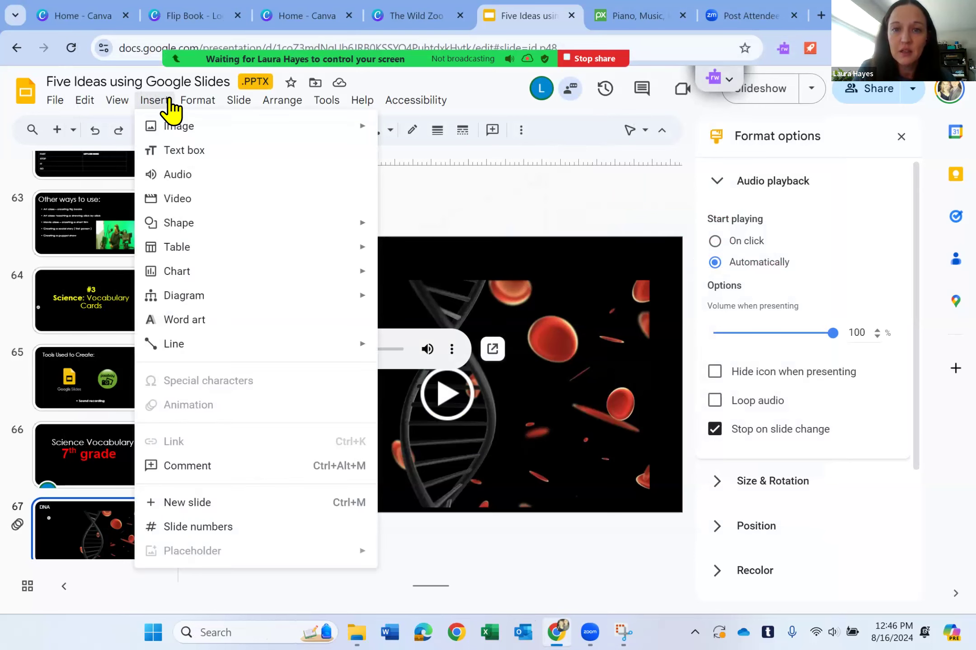
left_click(195, 181)
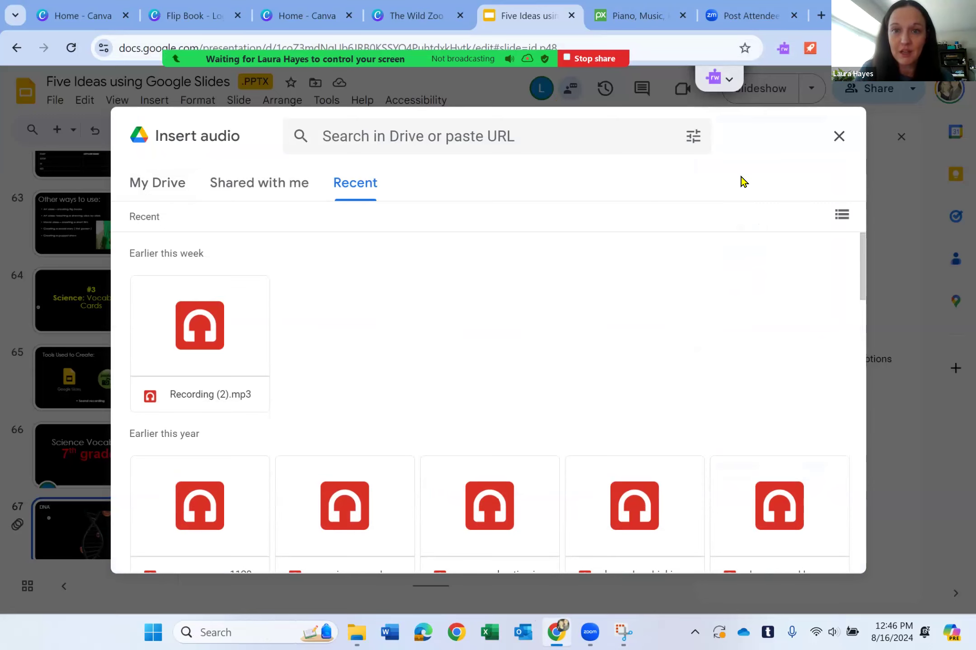
left_click(839, 135)
left_click(258, 311)
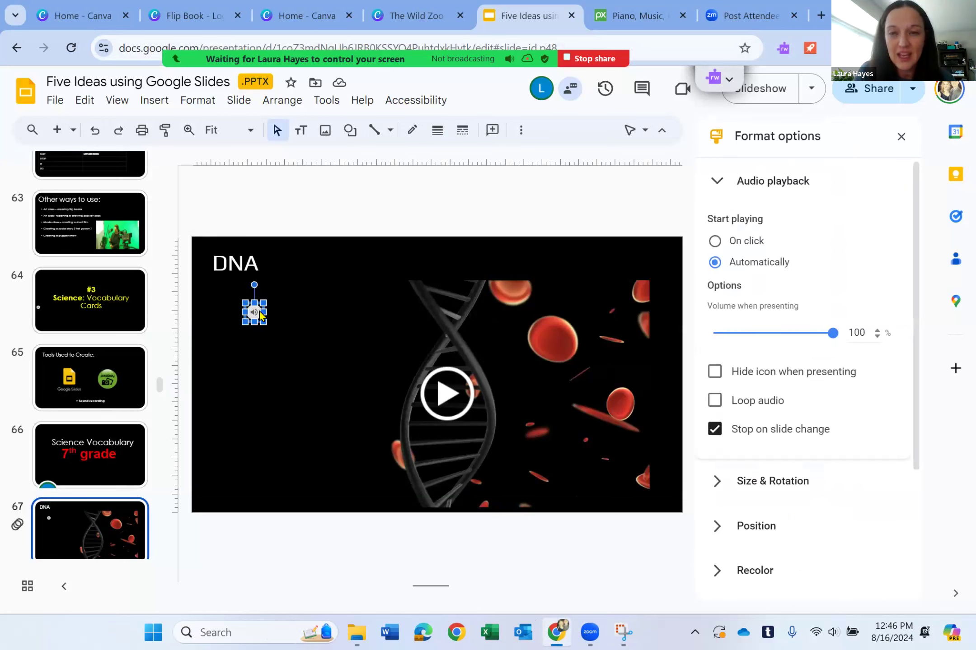
- Select the Science Vocabulary 7th grade slide and start the slideshow from it
scroll(92, 457, "down", 1)
scroll(93, 458, "down", 1)
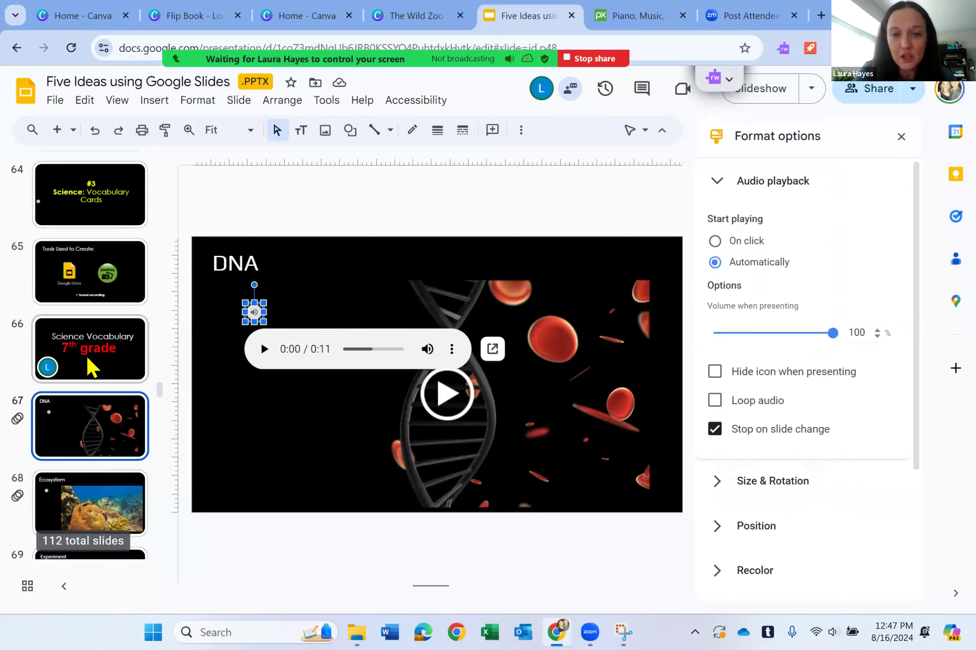
left_click(87, 355)
left_click(153, 113)
left_click(118, 106)
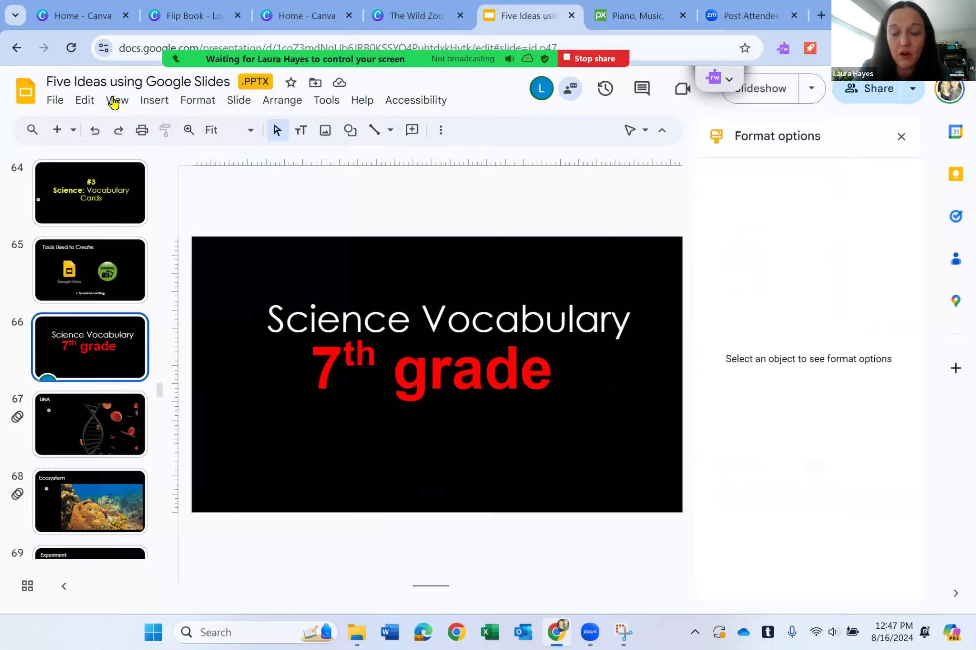
left_click(112, 103)
left_click(140, 163)
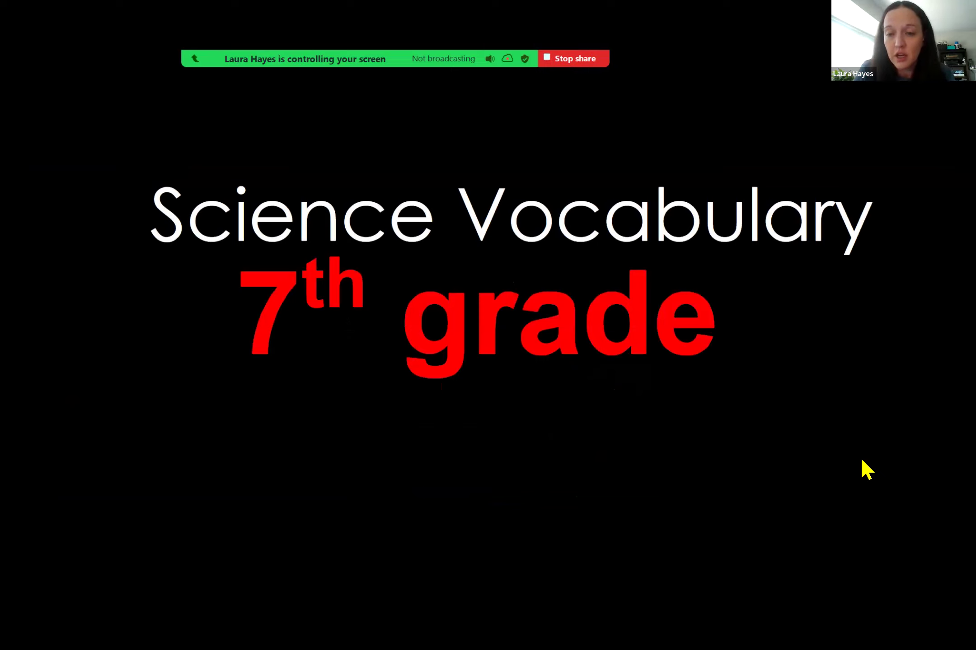
- Advance the slideshow through the DNA, Ecosystem, Hypothesis, herbivore and carnivore vocabulary cards to the Communication Opportunities slide
key("Right")
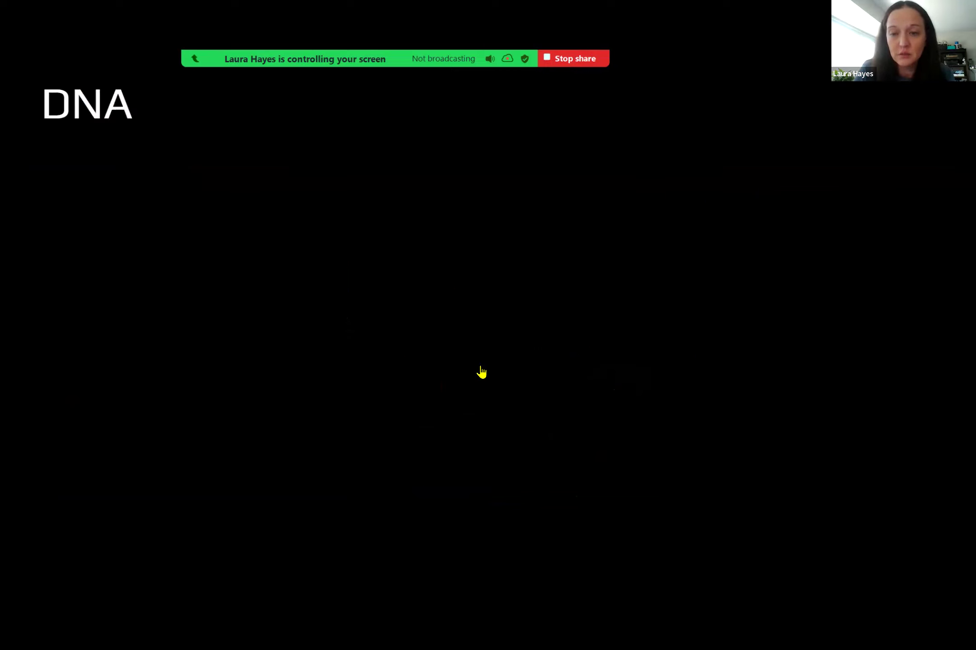
left_click(202, 448)
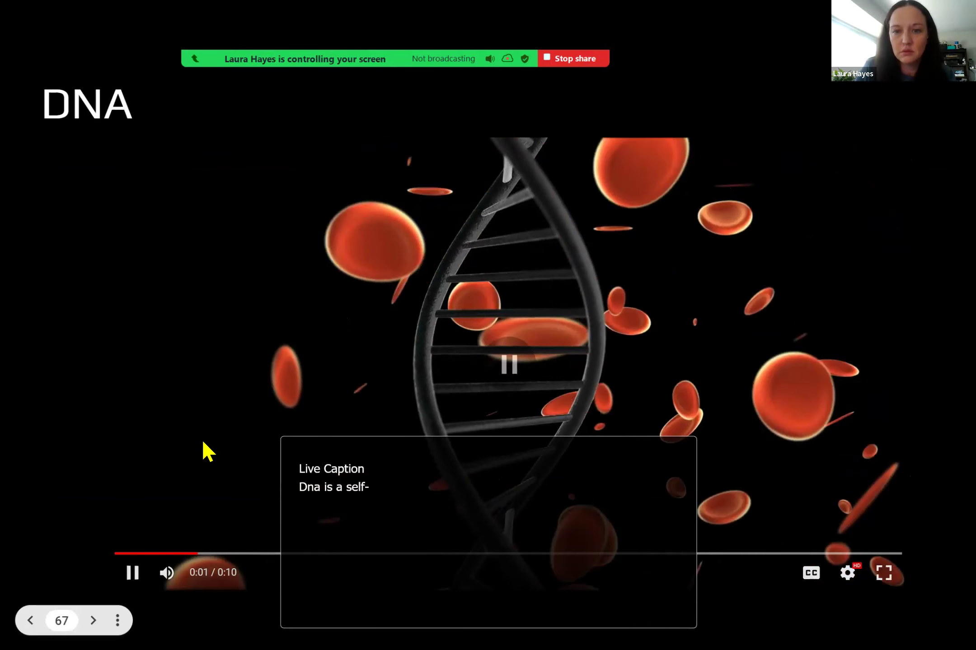
left_click(52, 479)
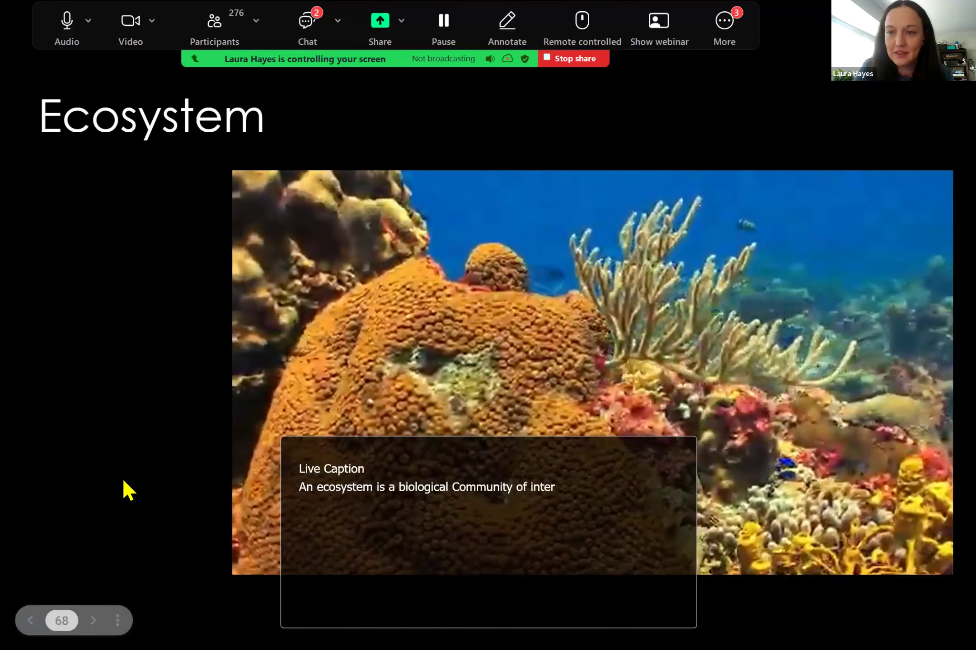
left_click(124, 485)
left_click(131, 454)
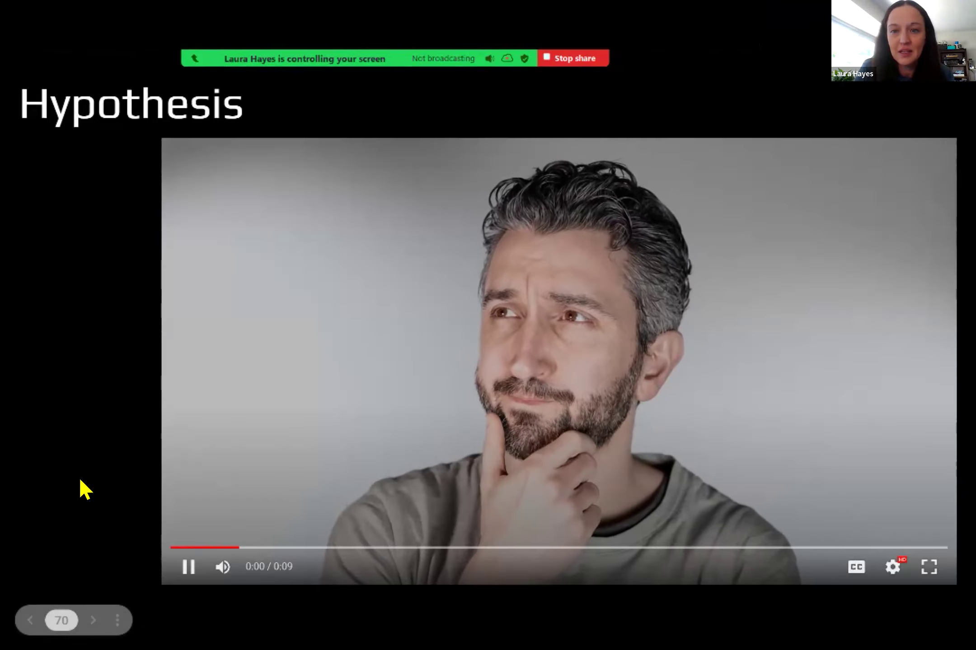
left_click(87, 496)
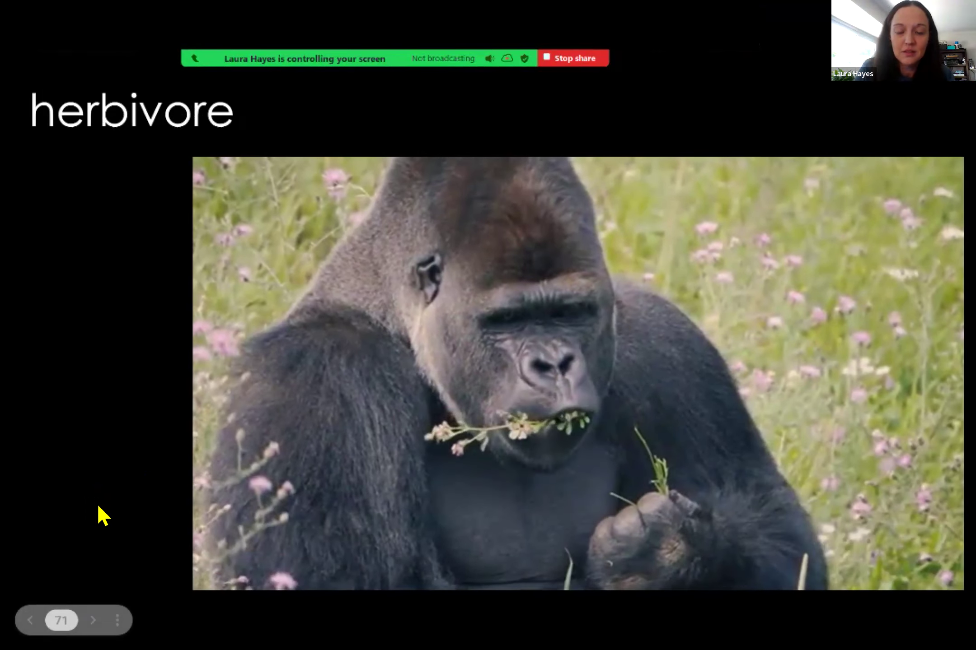
left_click(104, 523)
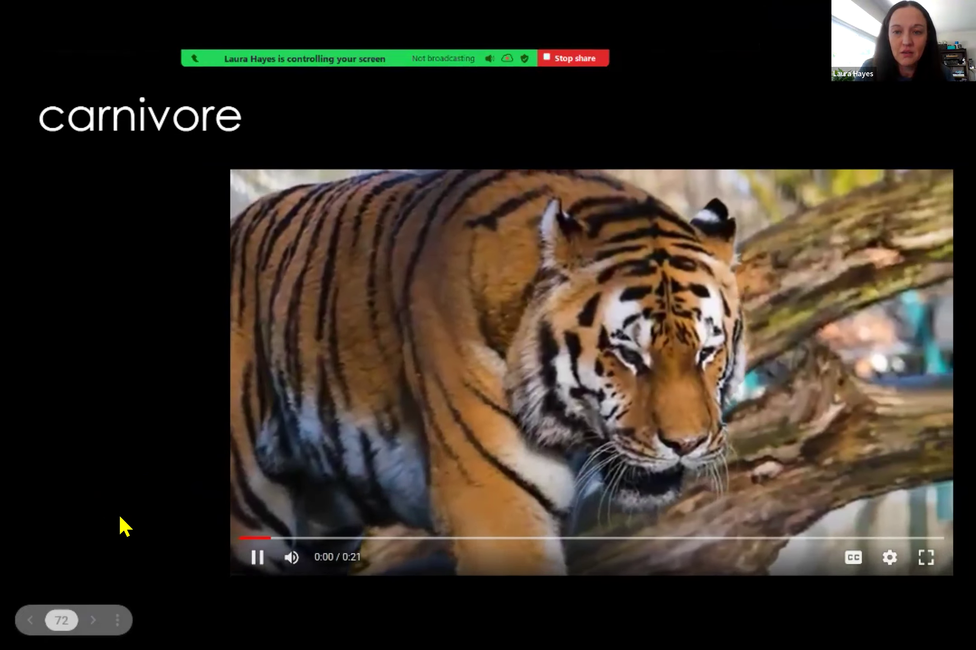
left_click(120, 518)
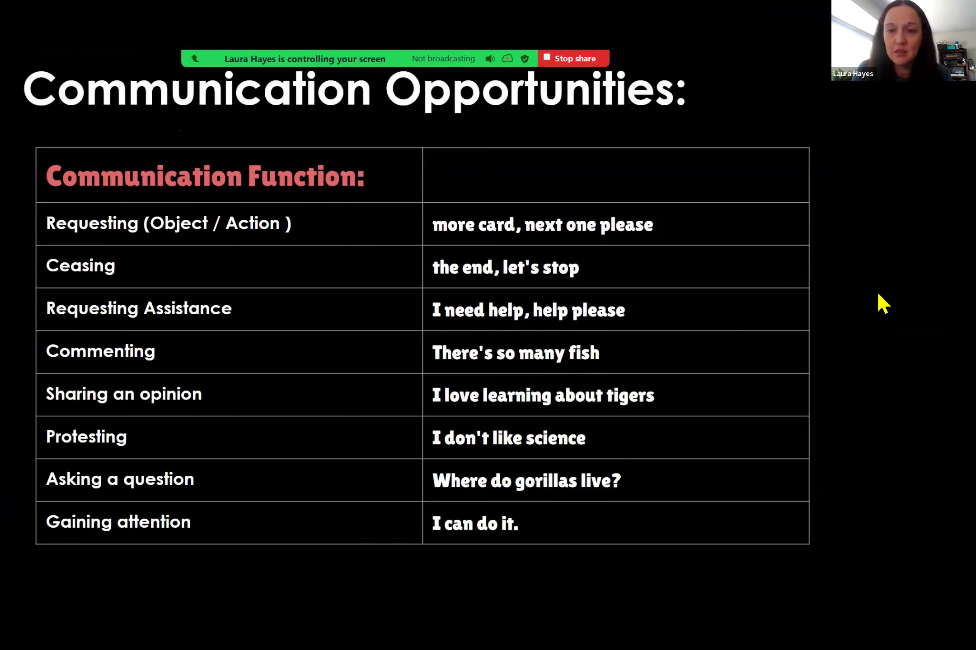
- Advance the slideshow past the #4 Language, Core Word Slides and Tools Used to Create slides to the Core Word Video Books slide
key("Right")
key("Right")
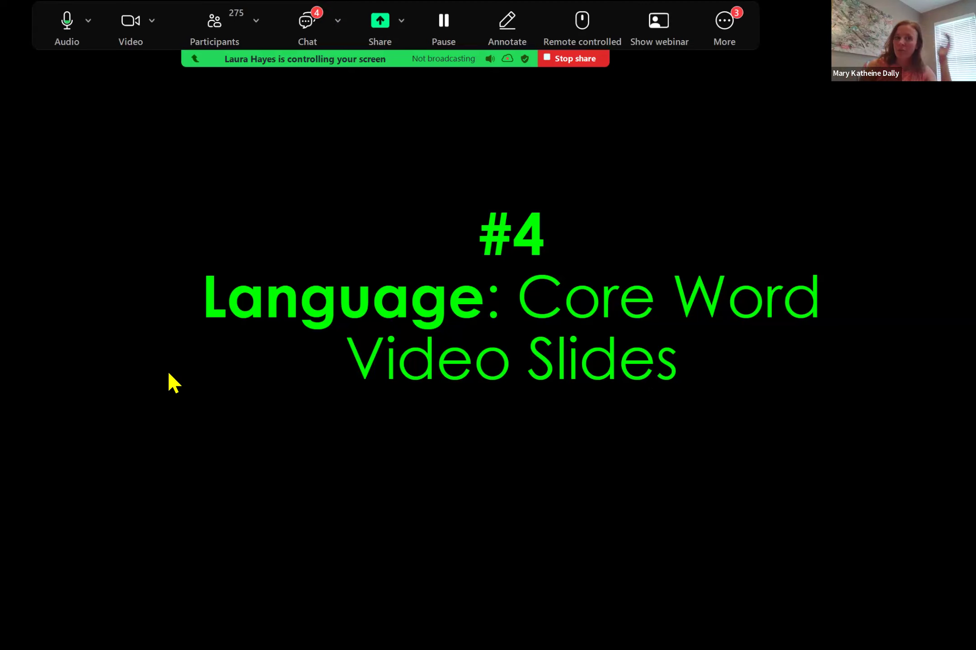
key("Right")
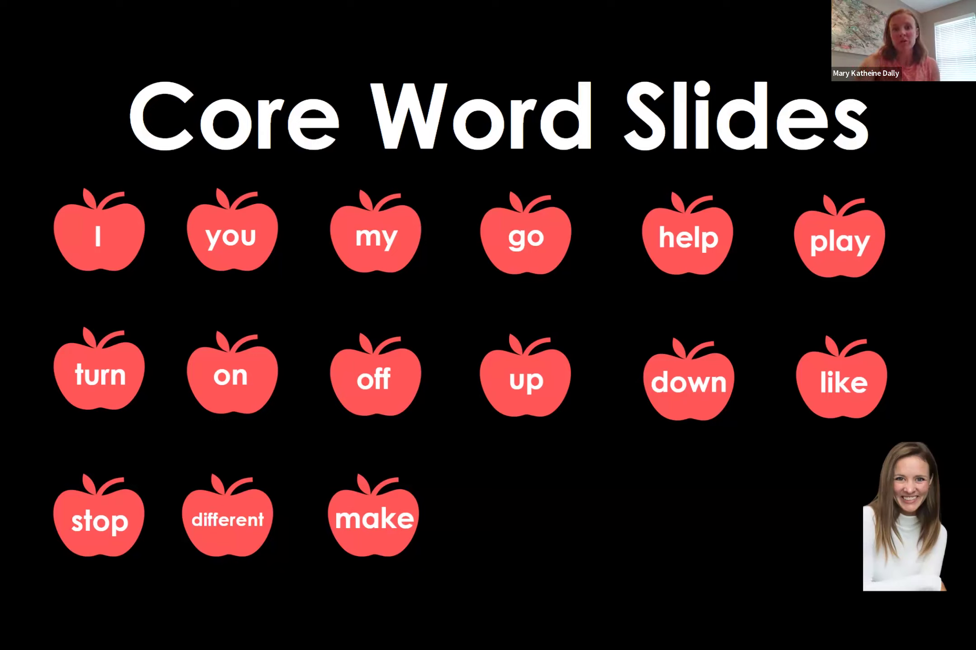
left_click(493, 530)
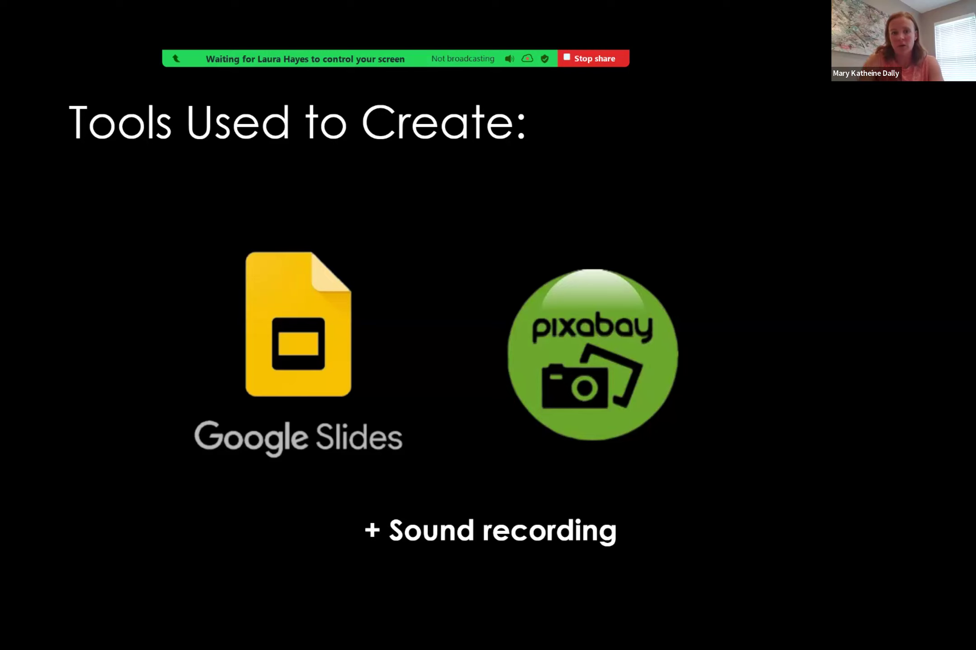
mouse_move(89, 537)
key("Right")
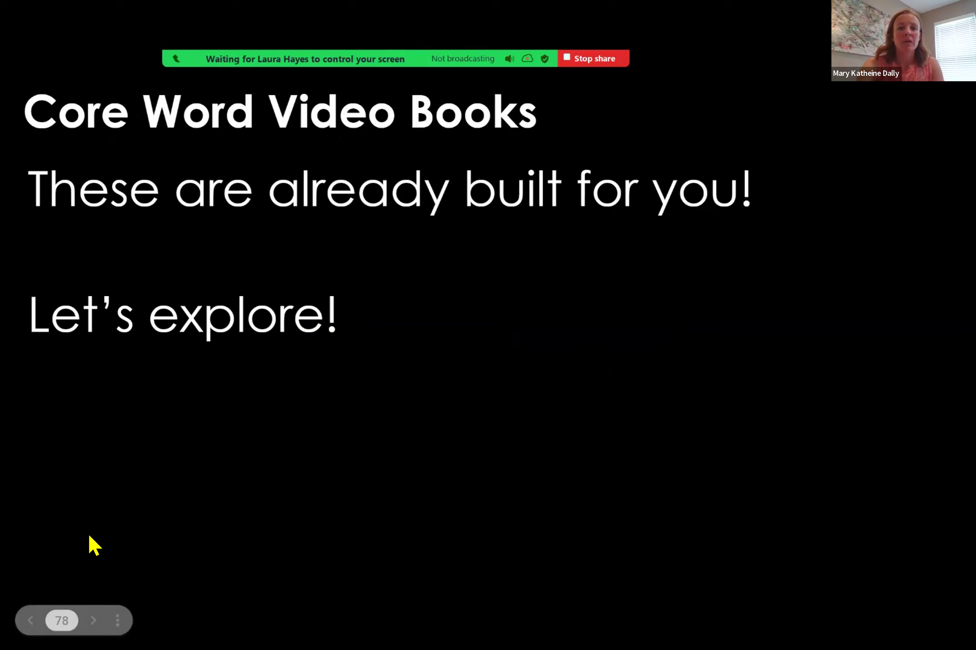
- Advance the slideshow through the Core Word Slides book for "I", from its title slide to the "I am happy." page
key("Right")
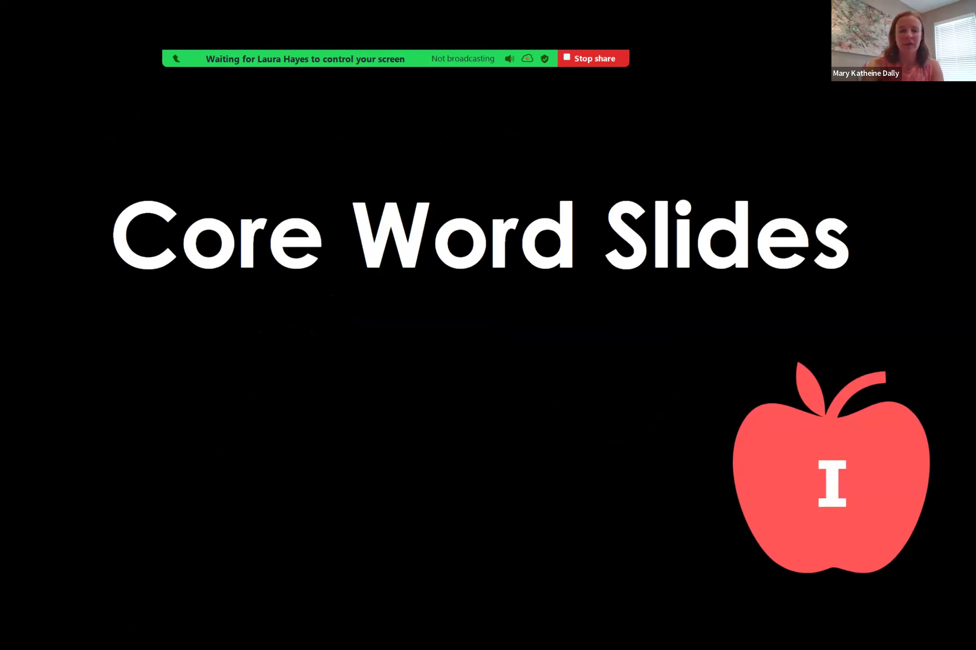
key("Right")
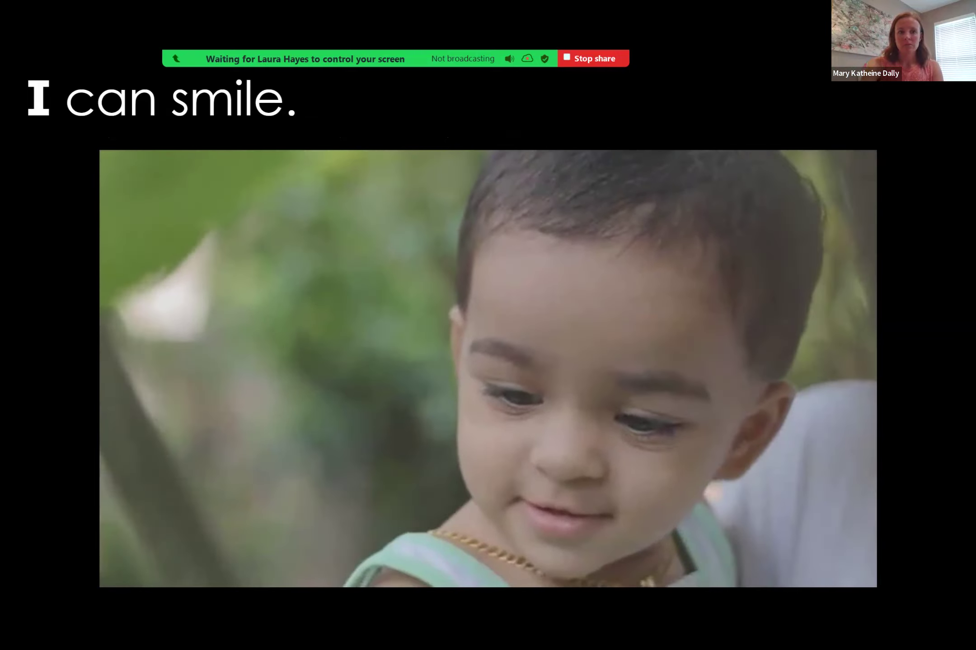
key("Right")
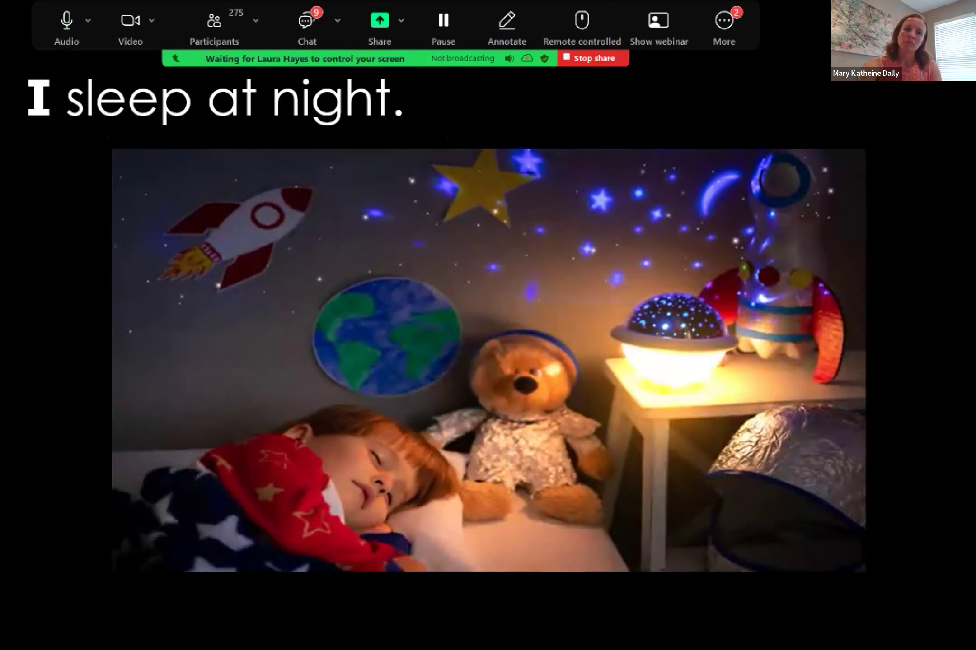
key("Right")
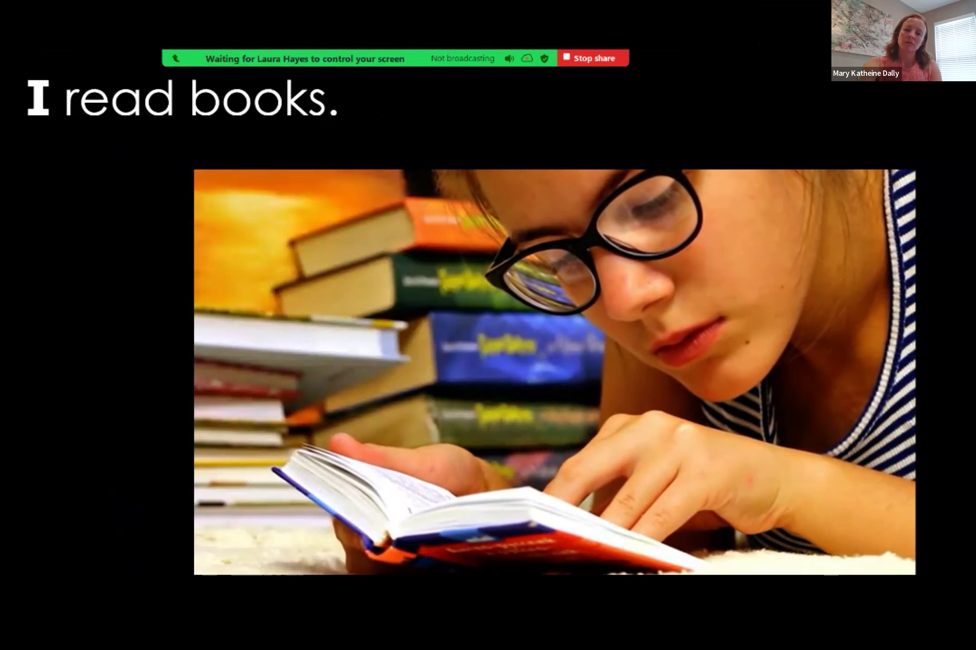
key("Right")
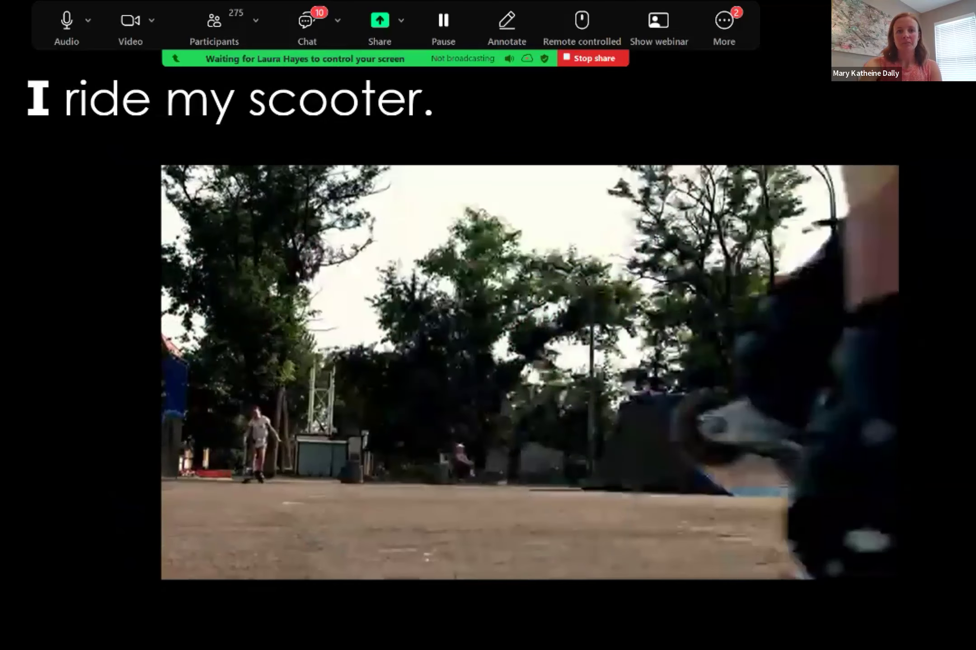
key("Right")
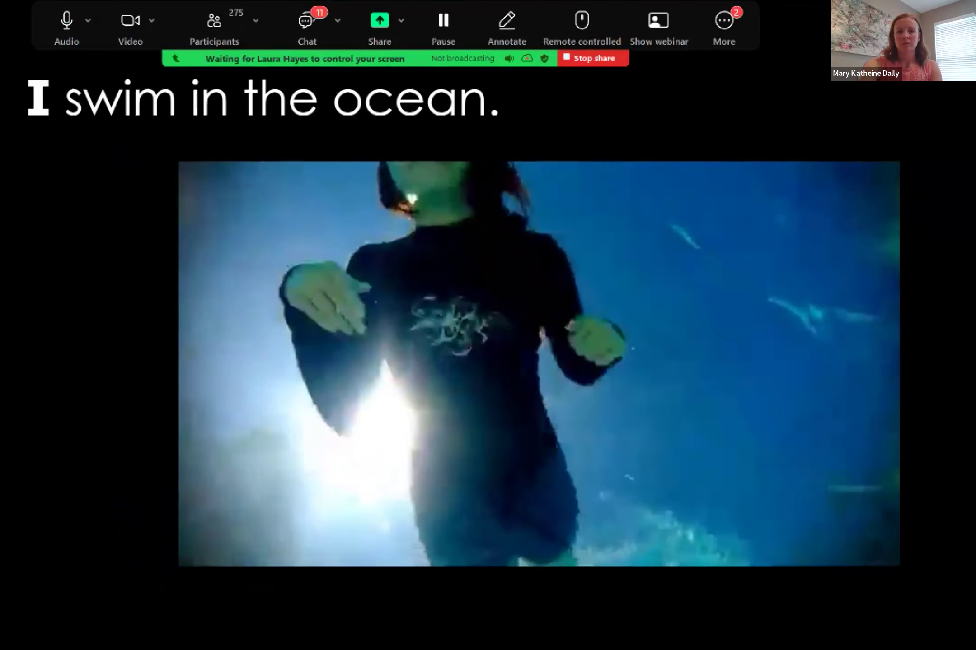
key("Right")
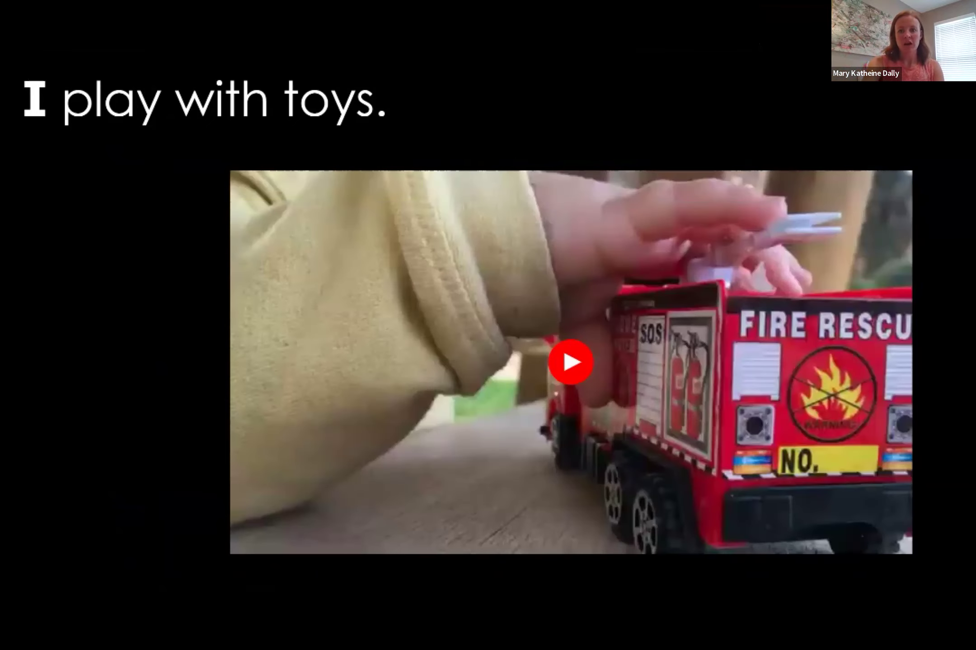
key("Right")
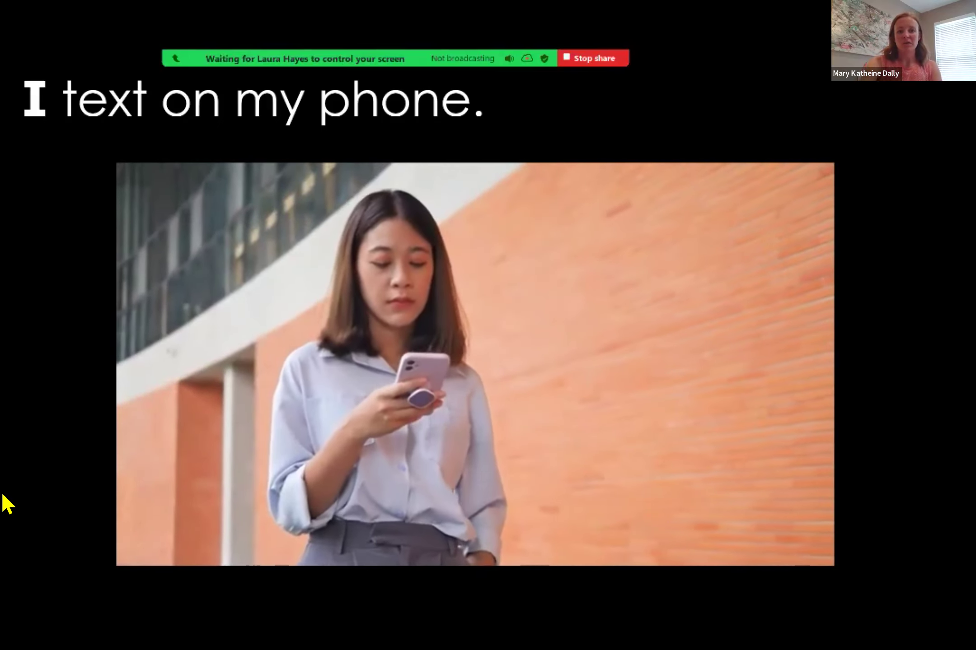
key("Right")
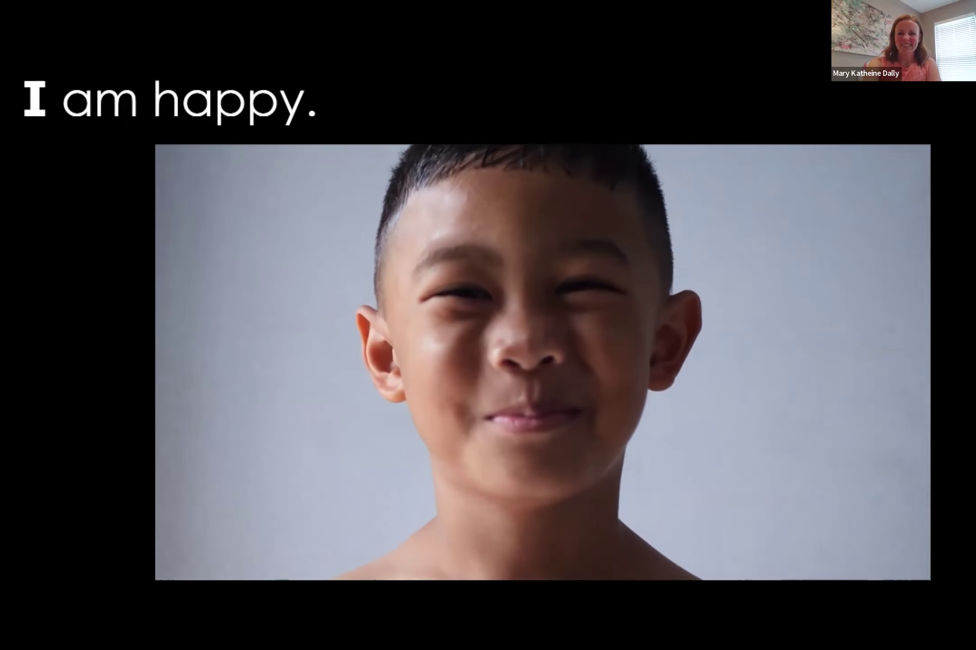
- Advance the slideshow past the book's credits and Communication Opportunities slides to the Communication Vocabulary slide
key("Right")
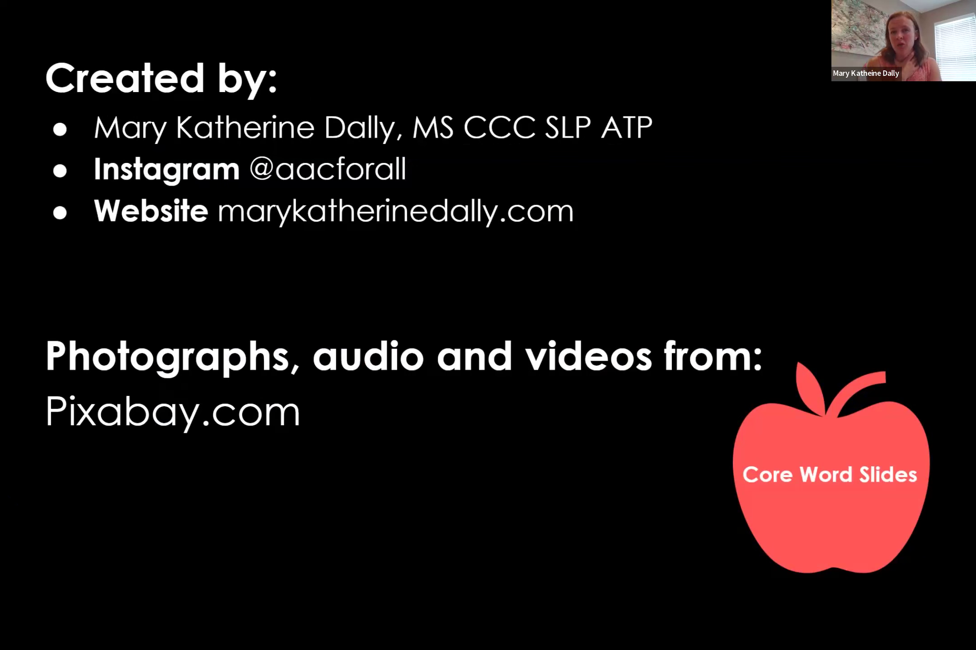
key("Right")
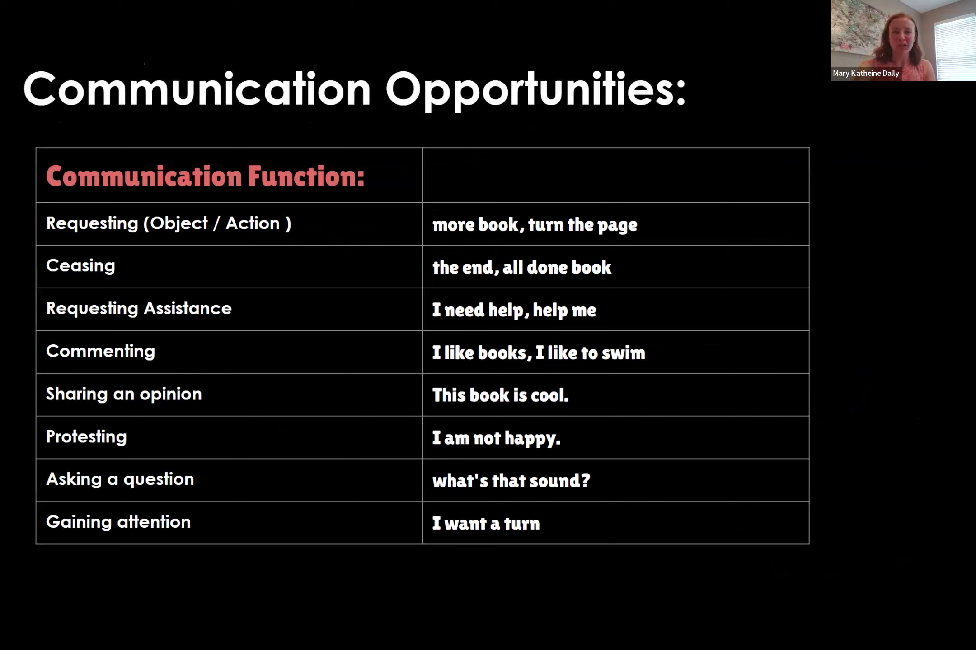
key("Right")
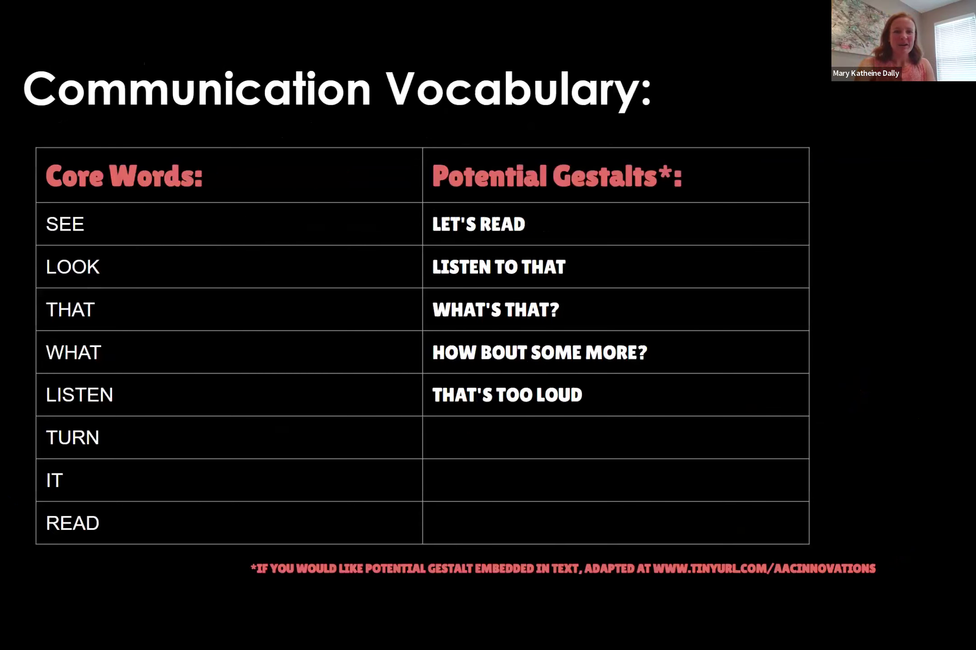